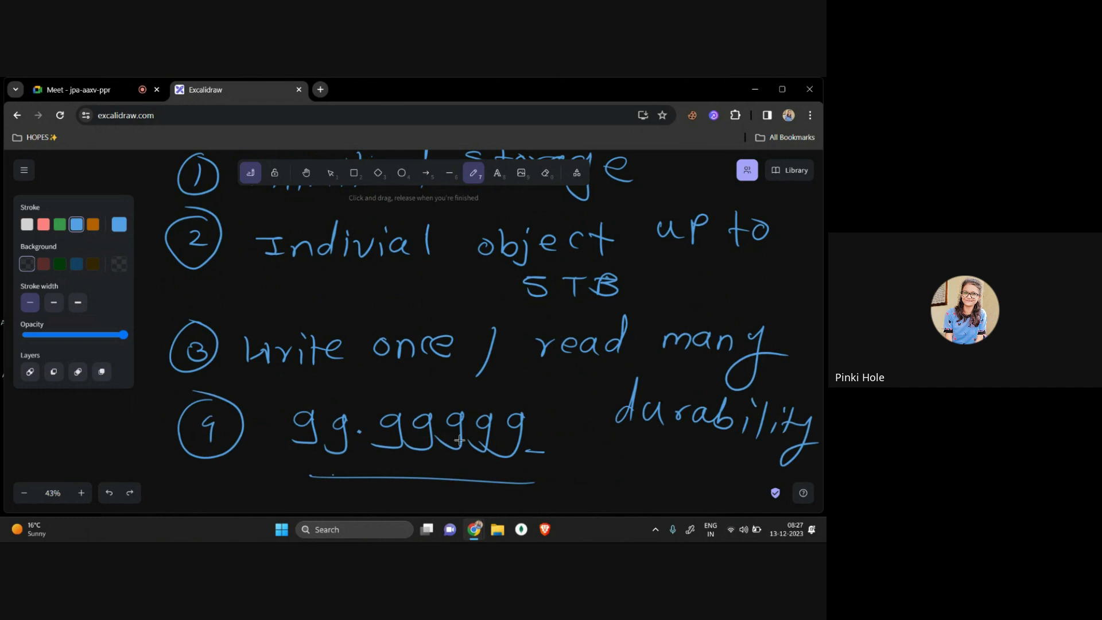
Step: Switch from the Excalidraw notes to the Brave browser's new tab
left_click(544, 531)
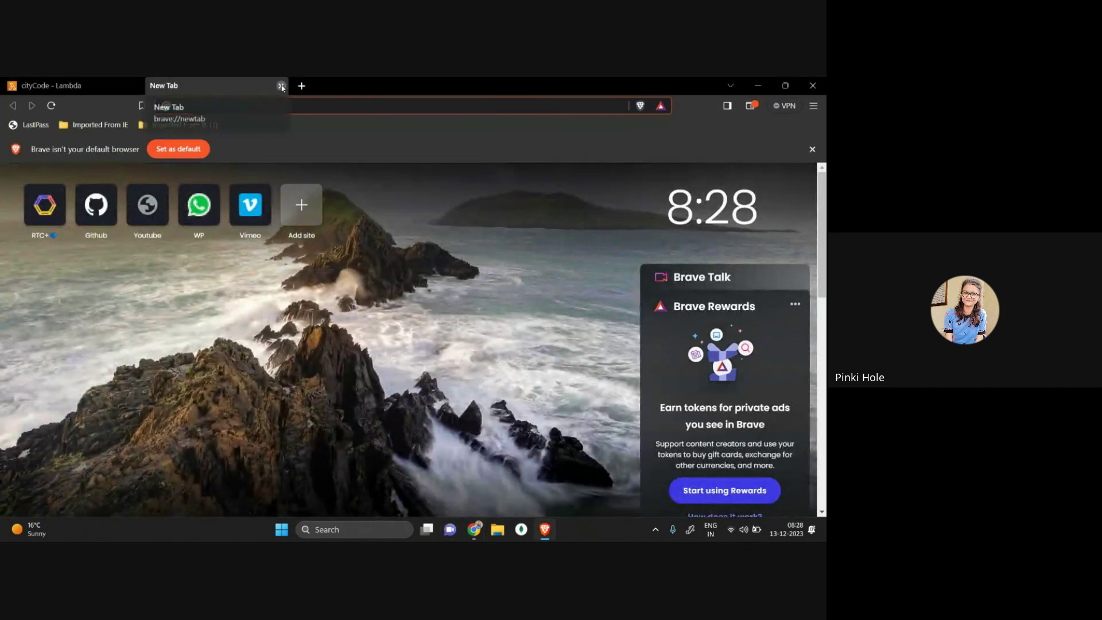
Step: Replace the blank tab with a fresh one and reach the aws.amazon.com sign-in page
left_click(280, 84)
left_click(159, 86)
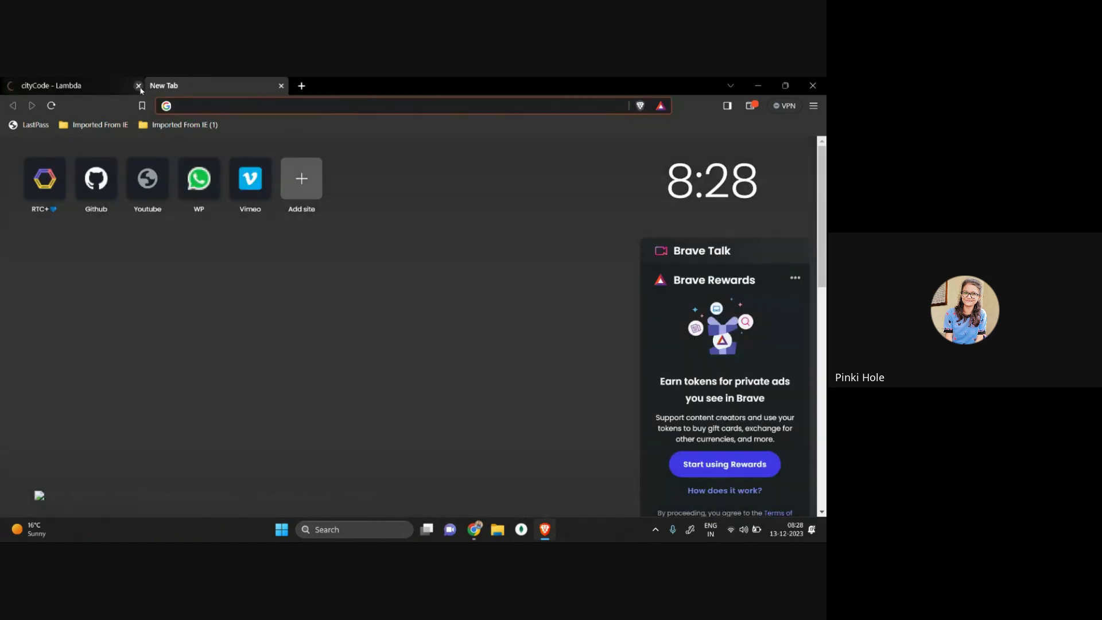
type("aws")
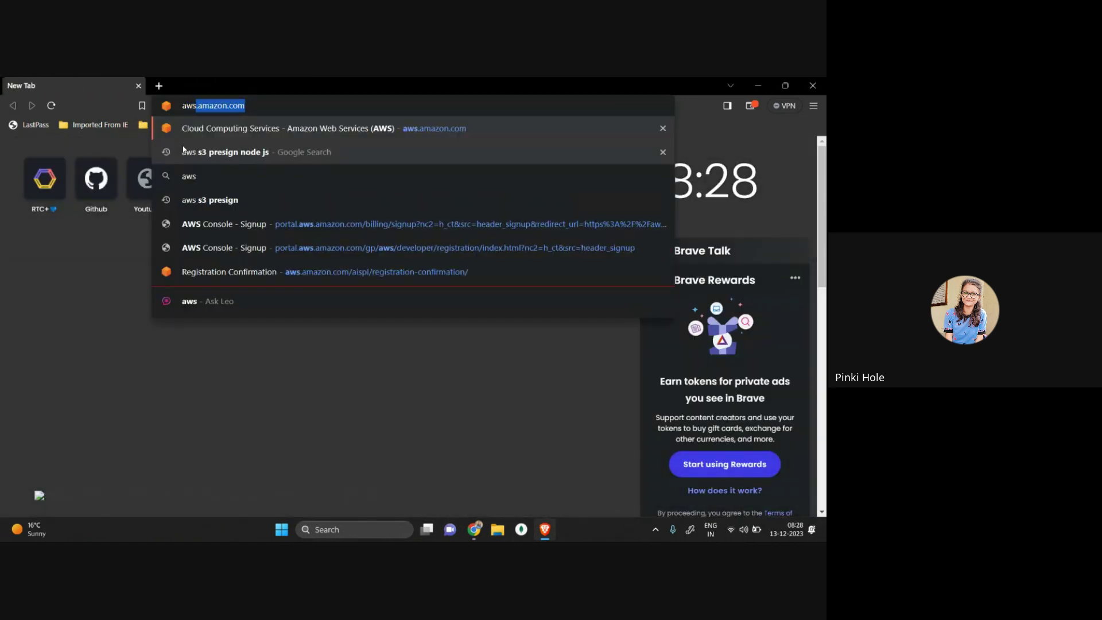
key("Return")
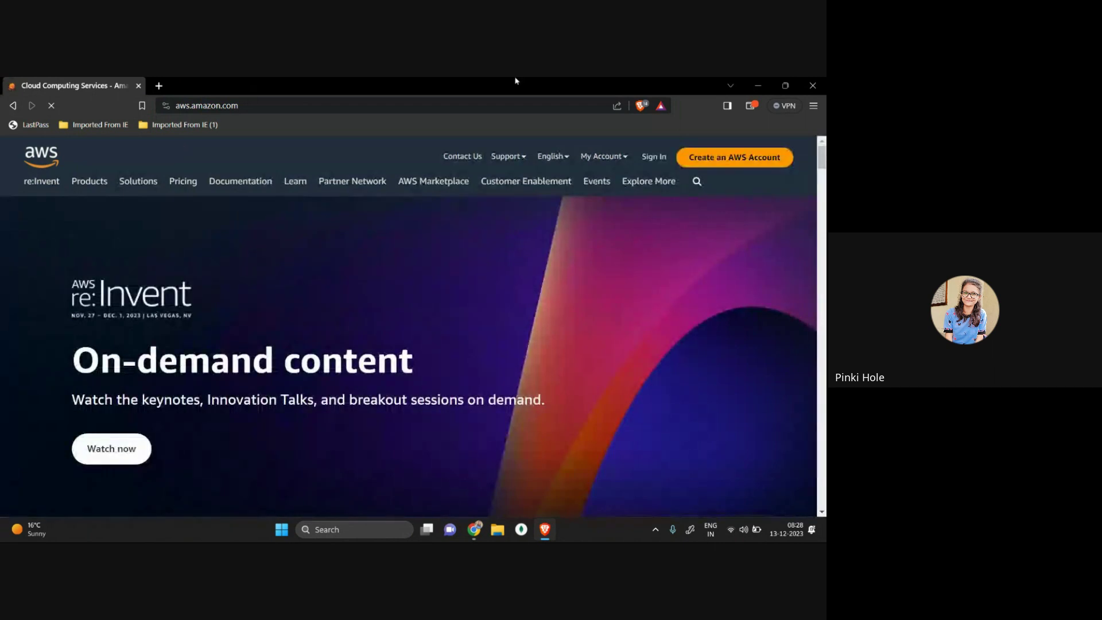
left_click(655, 157)
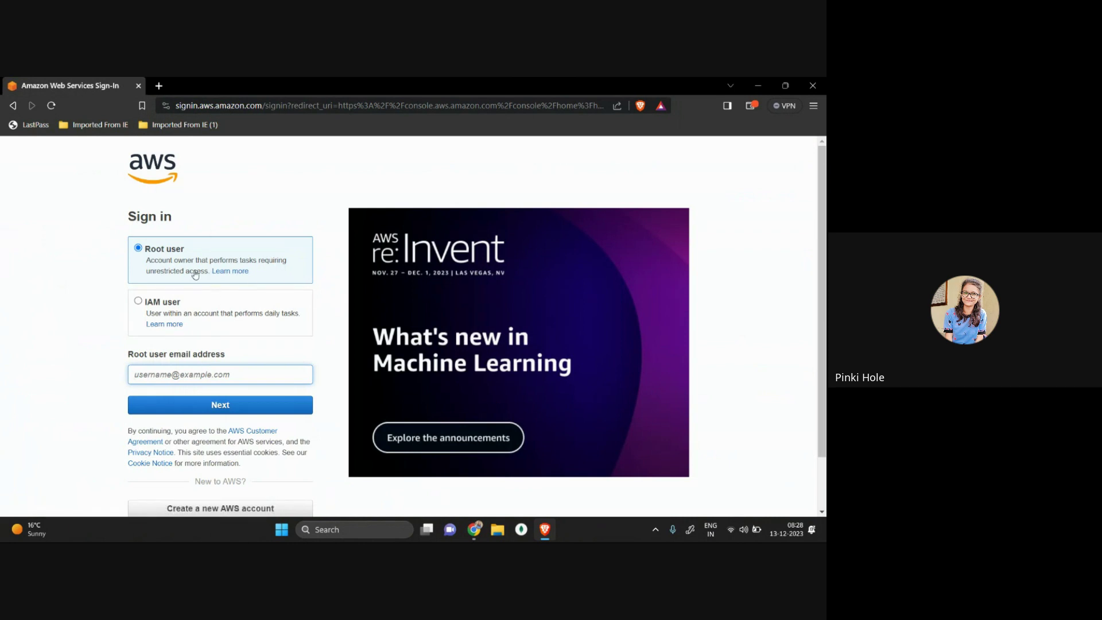
Step: Sign in as root user with the account e-mail and password, declining password saving
left_click(207, 380)
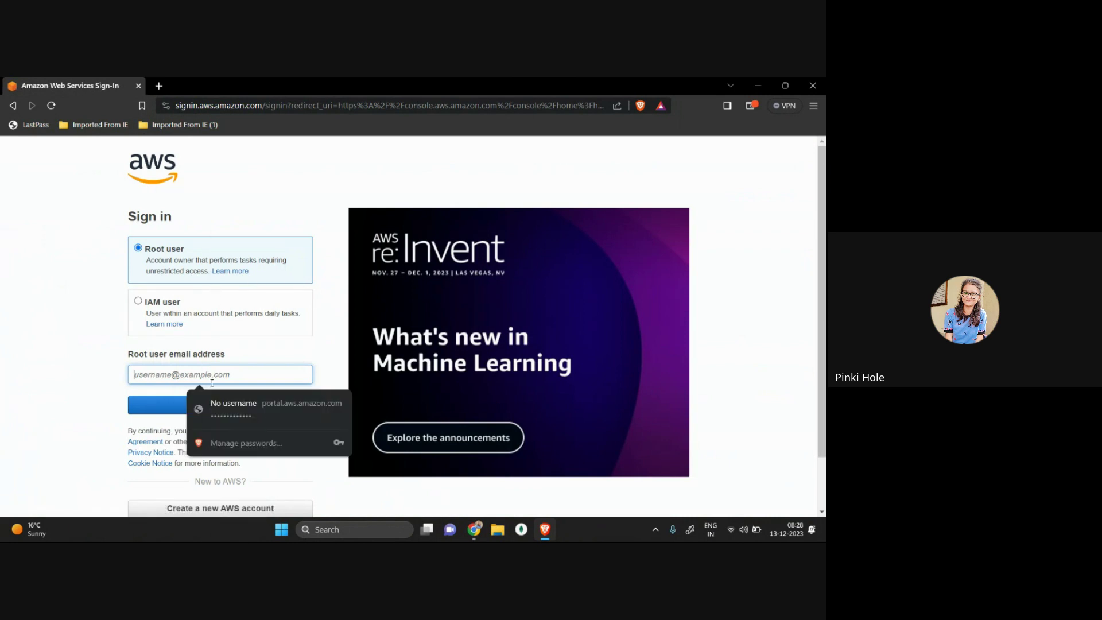
left_click(244, 378)
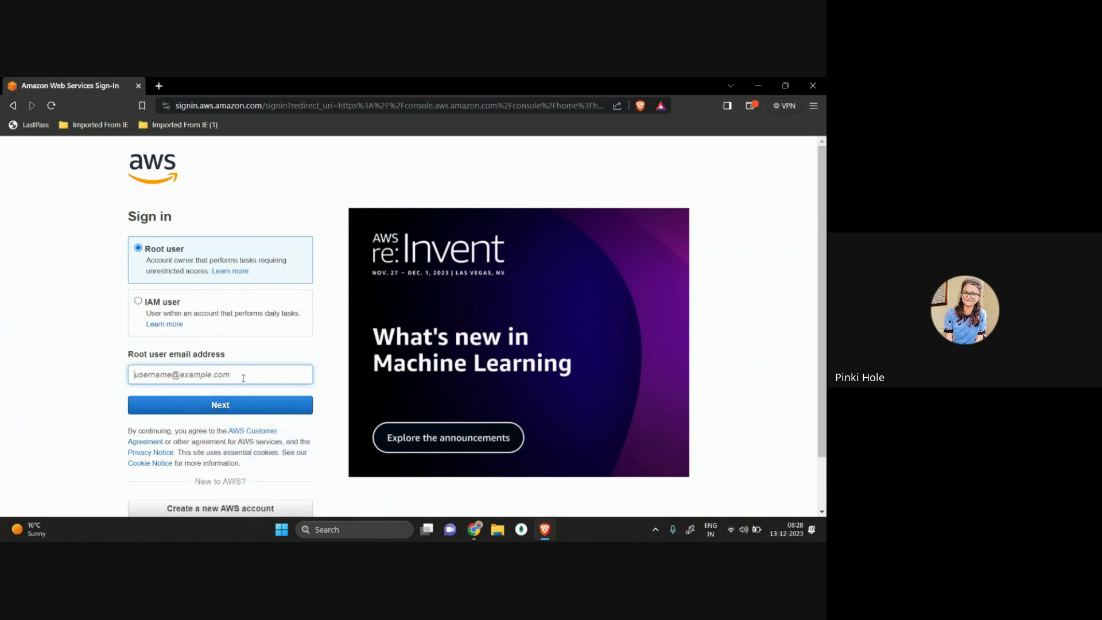
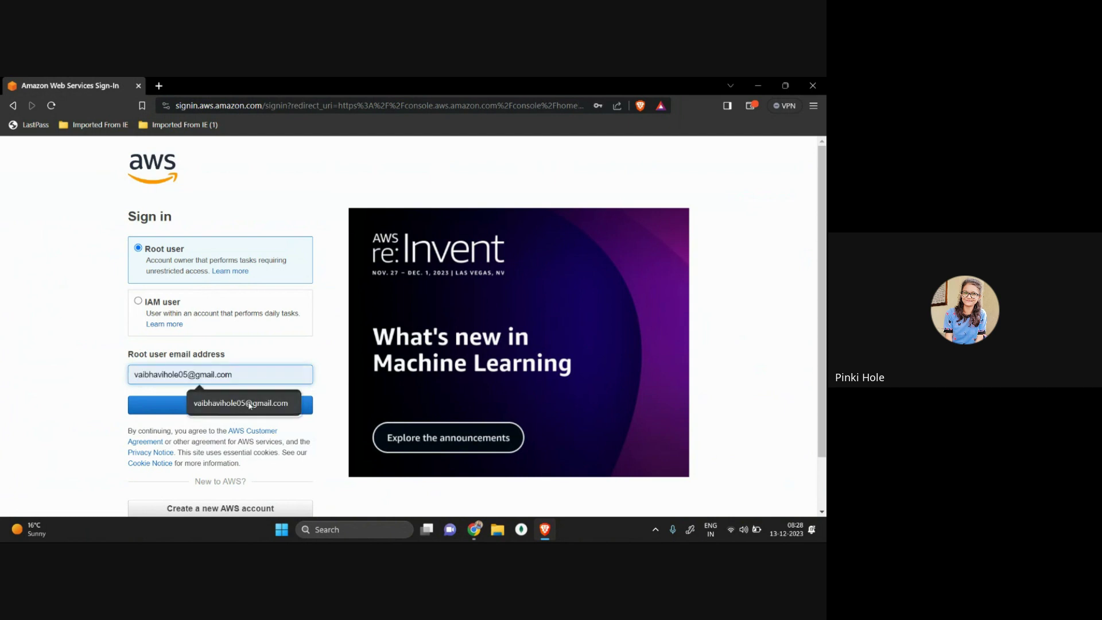
left_click(251, 402)
left_click(250, 406)
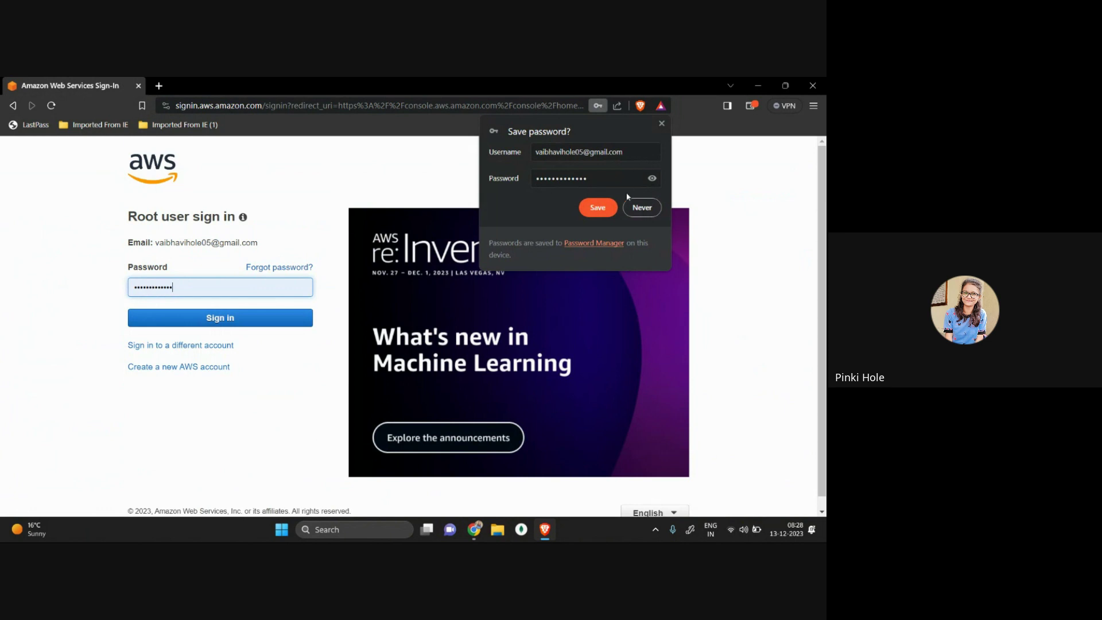
left_click(641, 208)
left_click(189, 319)
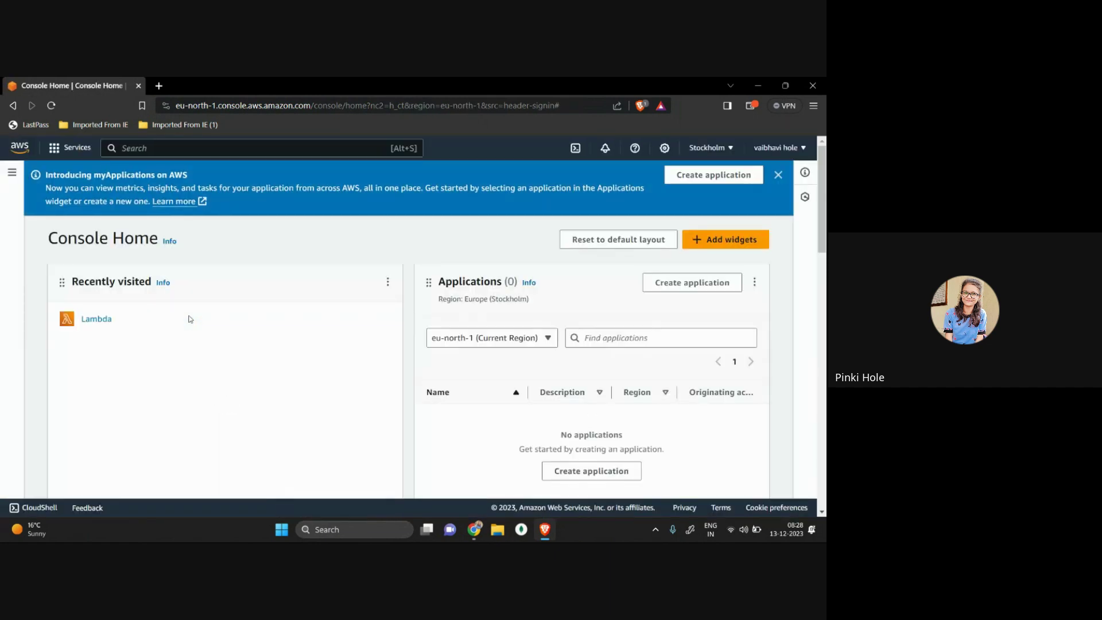
Step: Dismiss the myApplications banner and switch the region to Asia Pacific (Mumbai) ap-south-1
left_click(778, 175)
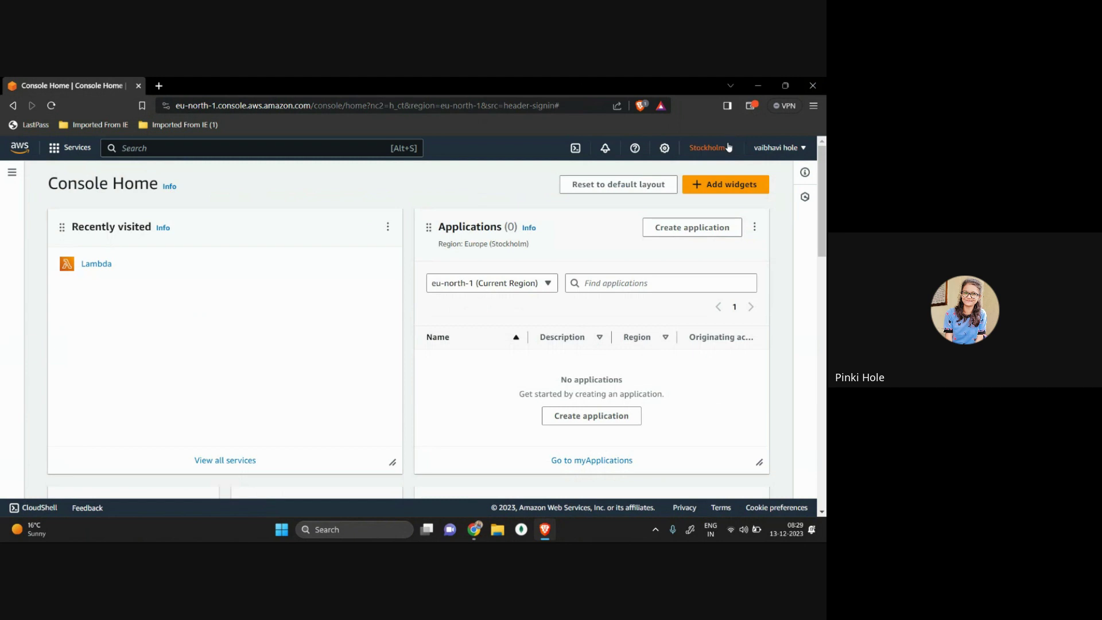
left_click(729, 148)
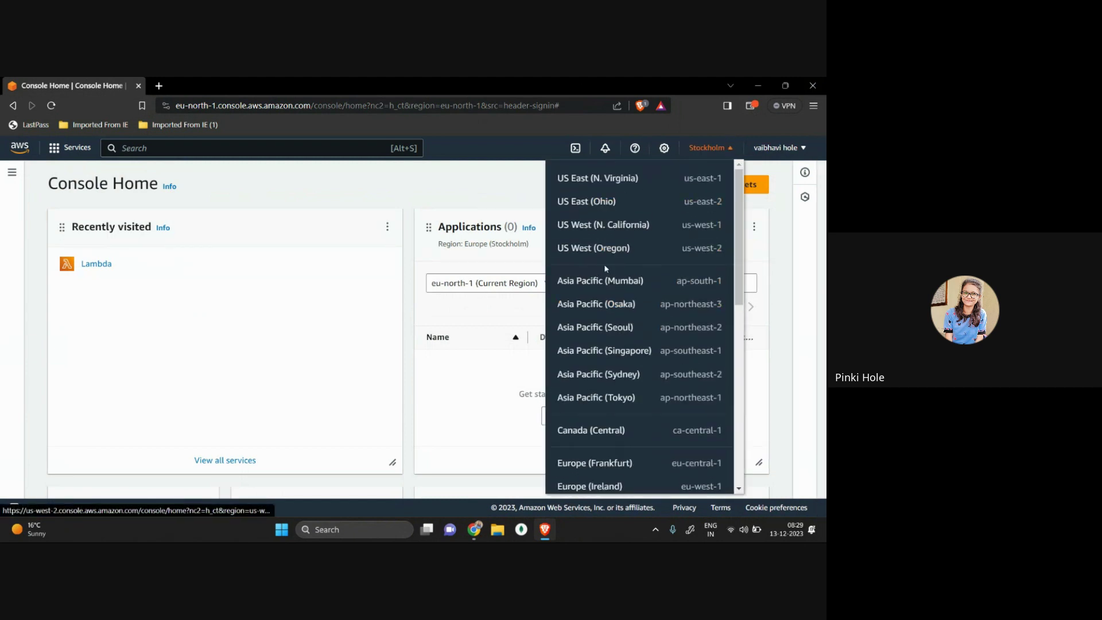
scroll(619, 325, "down", 1)
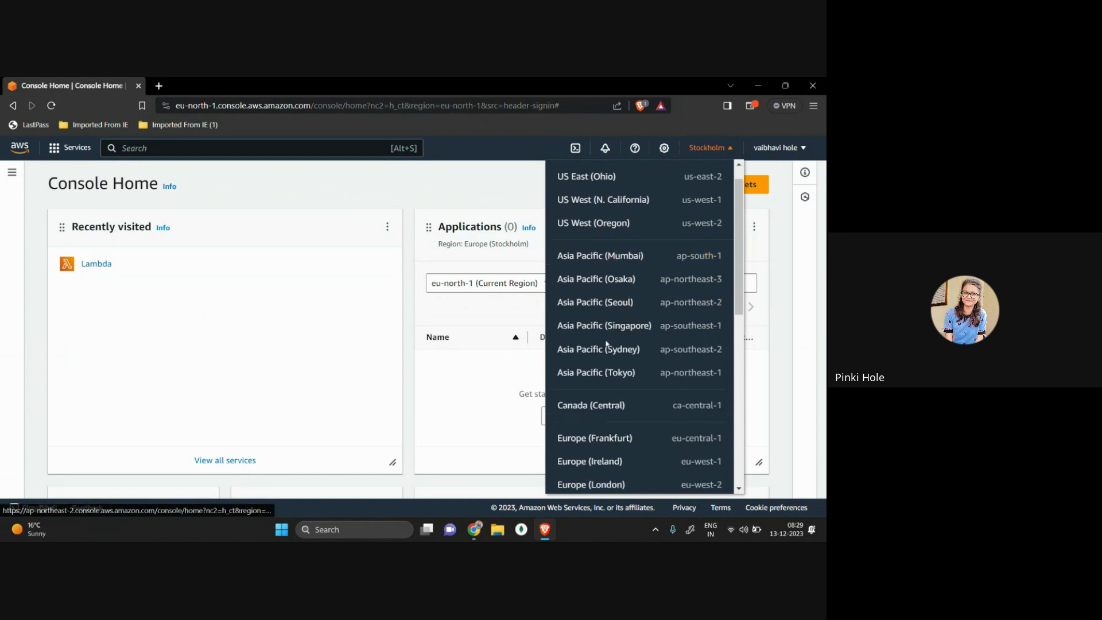
scroll(630, 338, "down", 2)
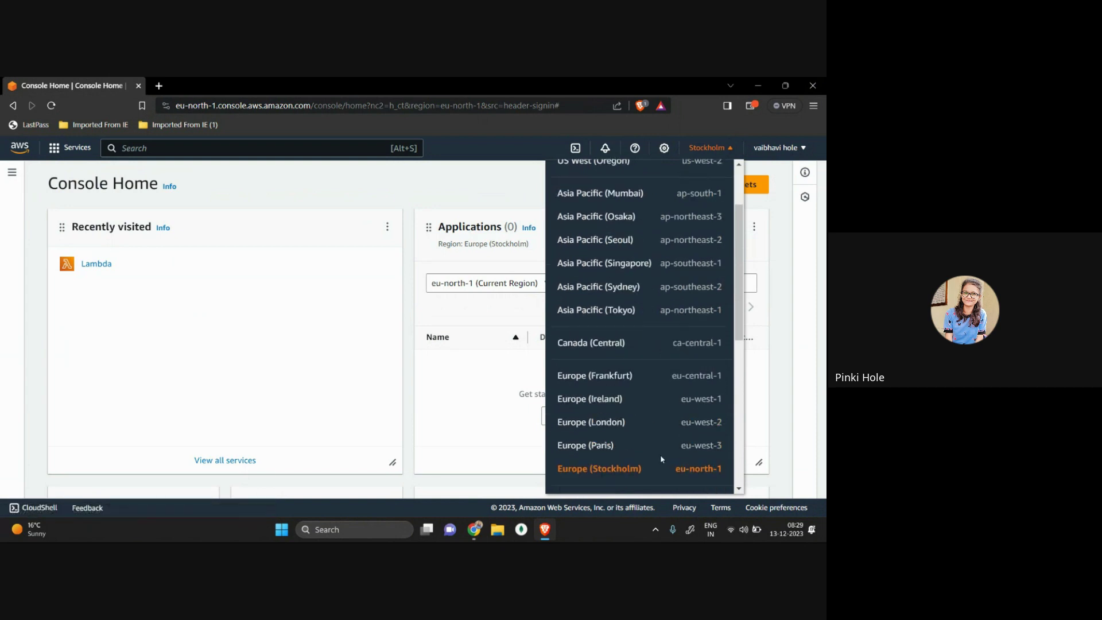
scroll(659, 455, "down", 3)
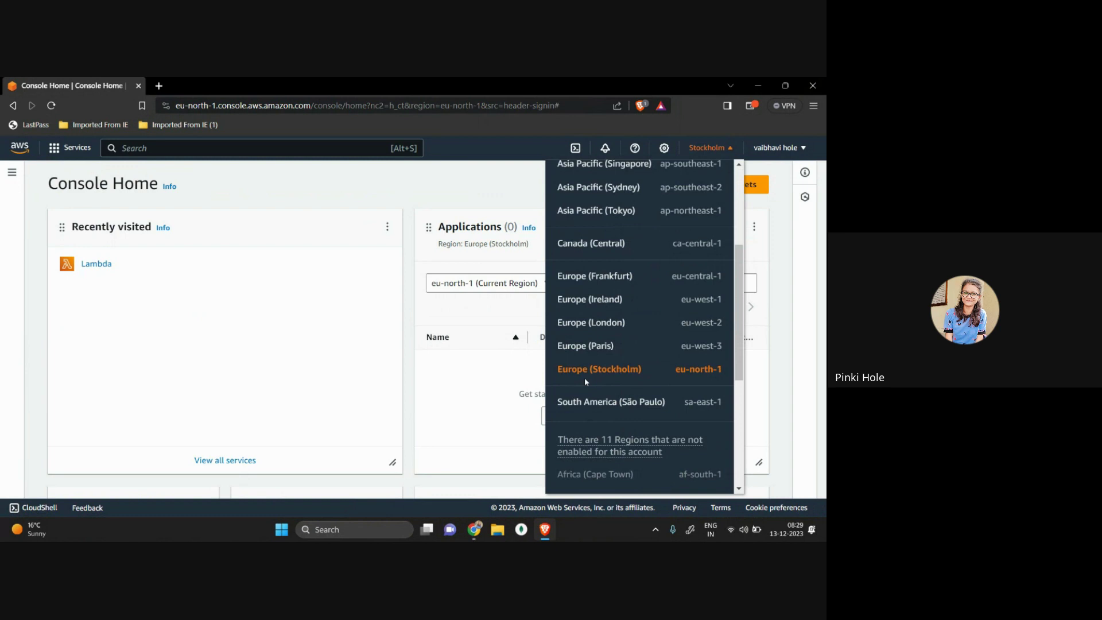
scroll(584, 377, "up", 3)
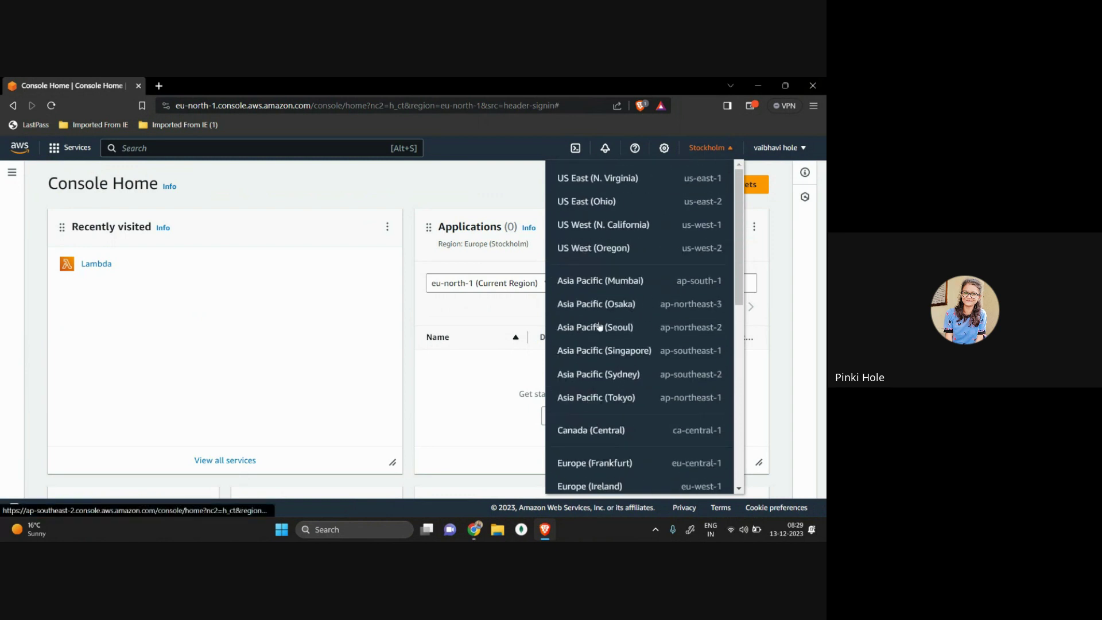
left_click(624, 283)
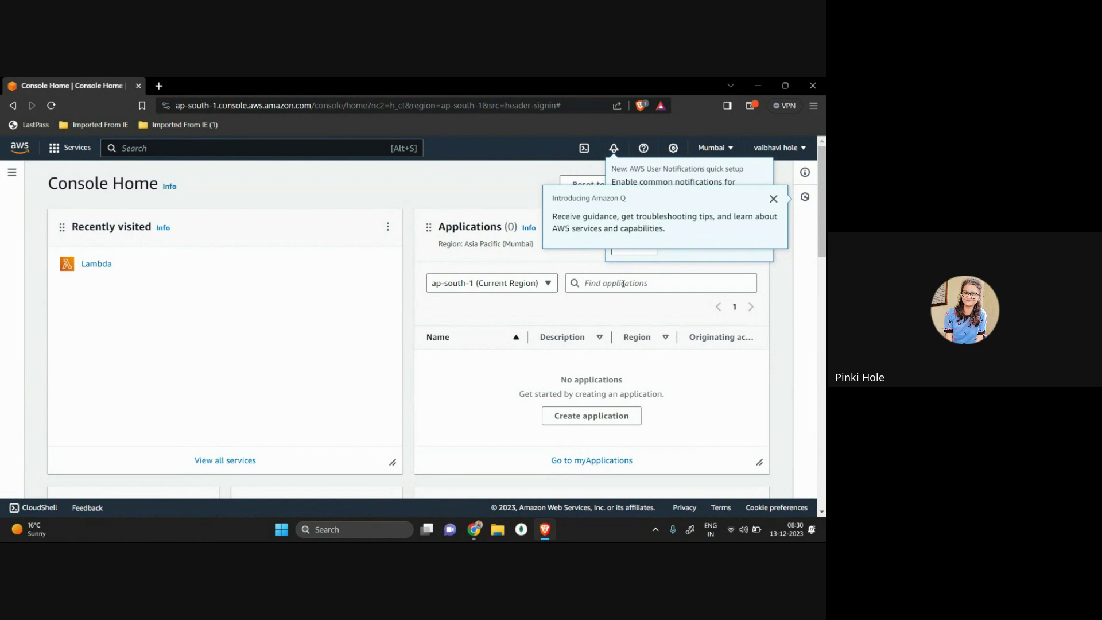
Step: Dismiss the Amazon Q and notifications tips, confirming the region stays Mumbai ap-south-1
left_click(769, 199)
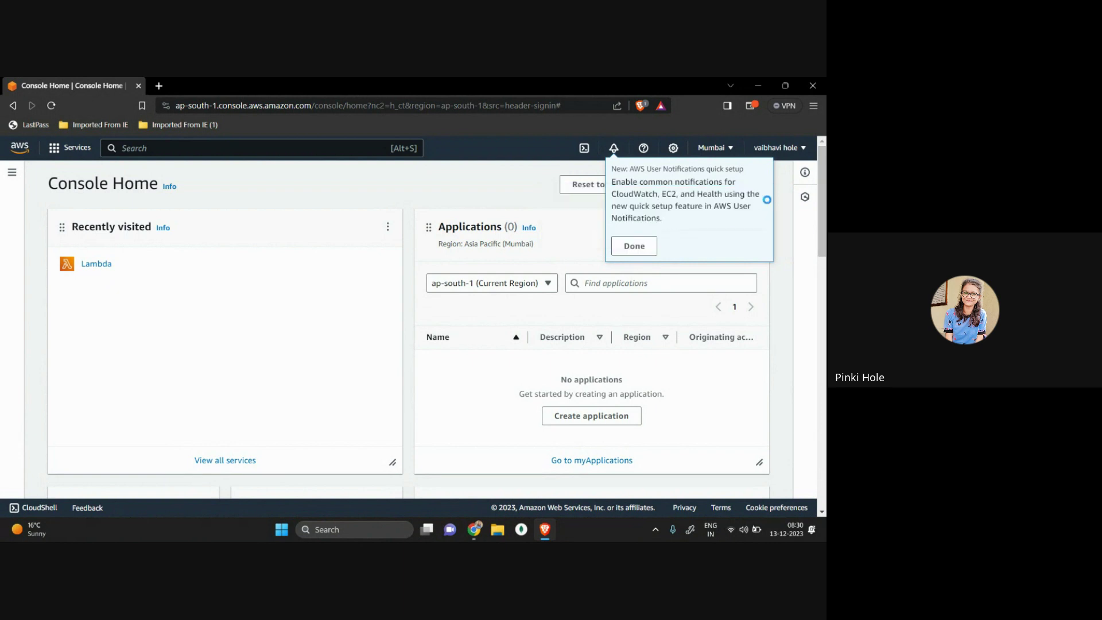
left_click(634, 245)
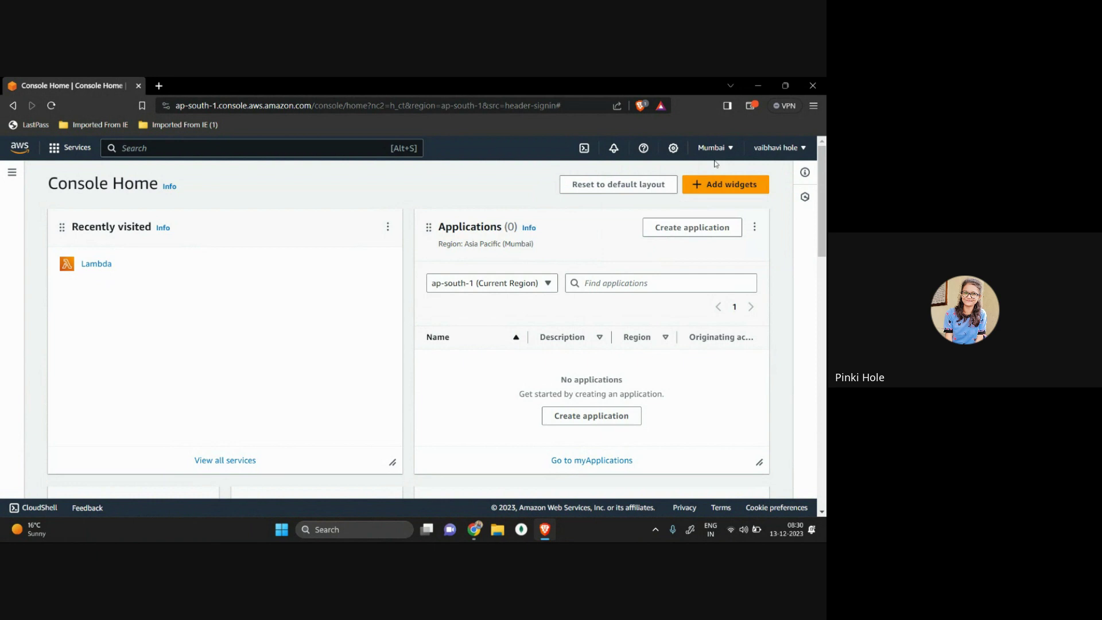
left_click(713, 148)
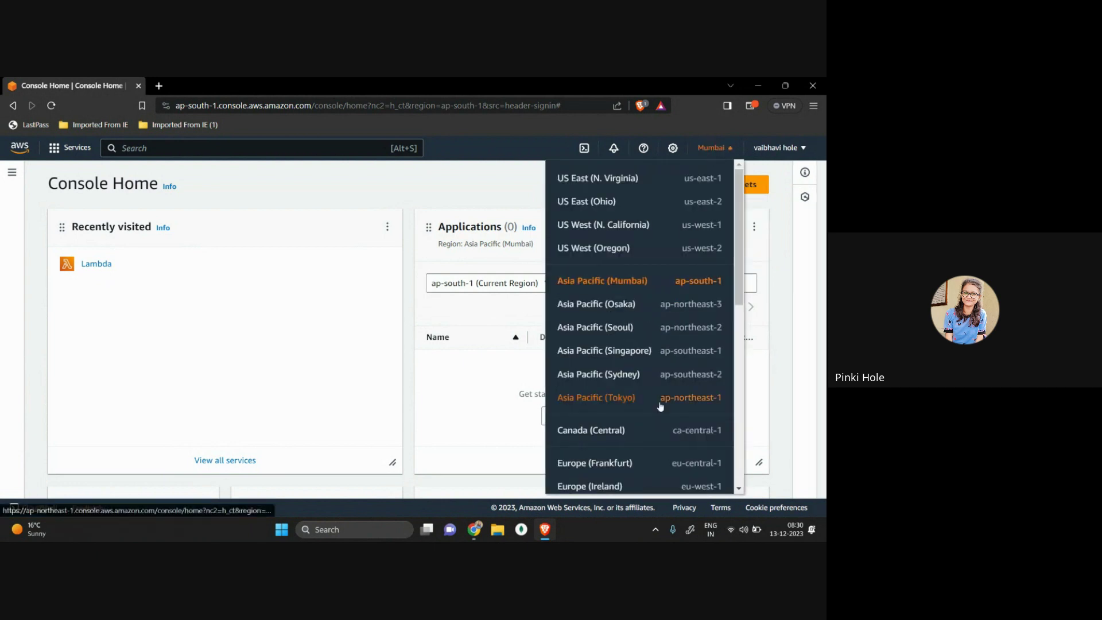
scroll(609, 396, "down", 2)
scroll(660, 407, "down", 3)
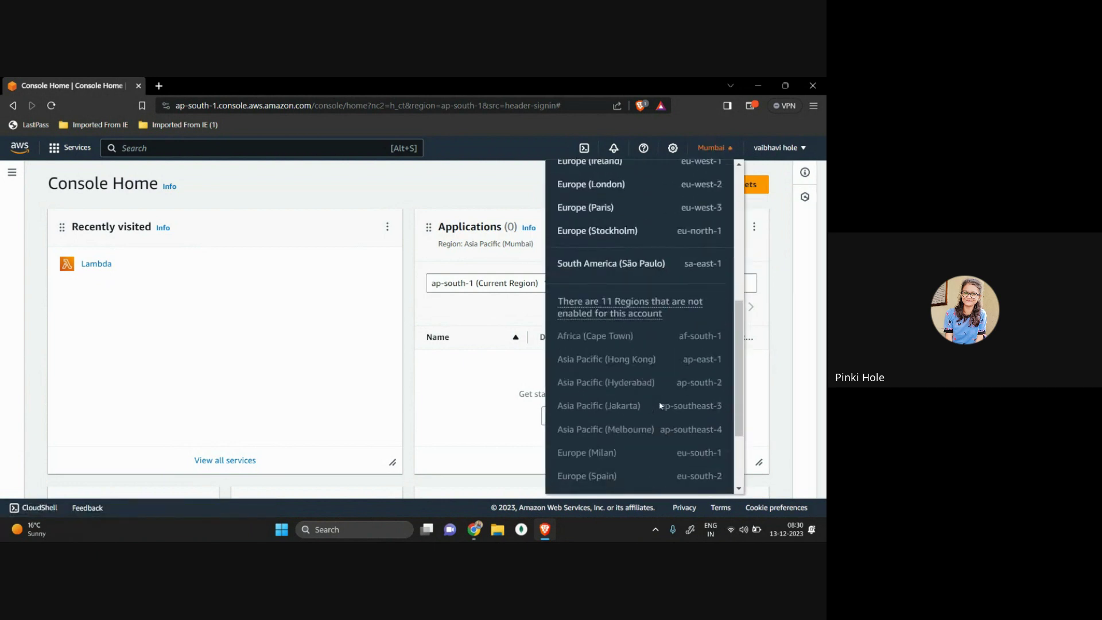
scroll(660, 405, "down", 3)
scroll(660, 406, "up", 2)
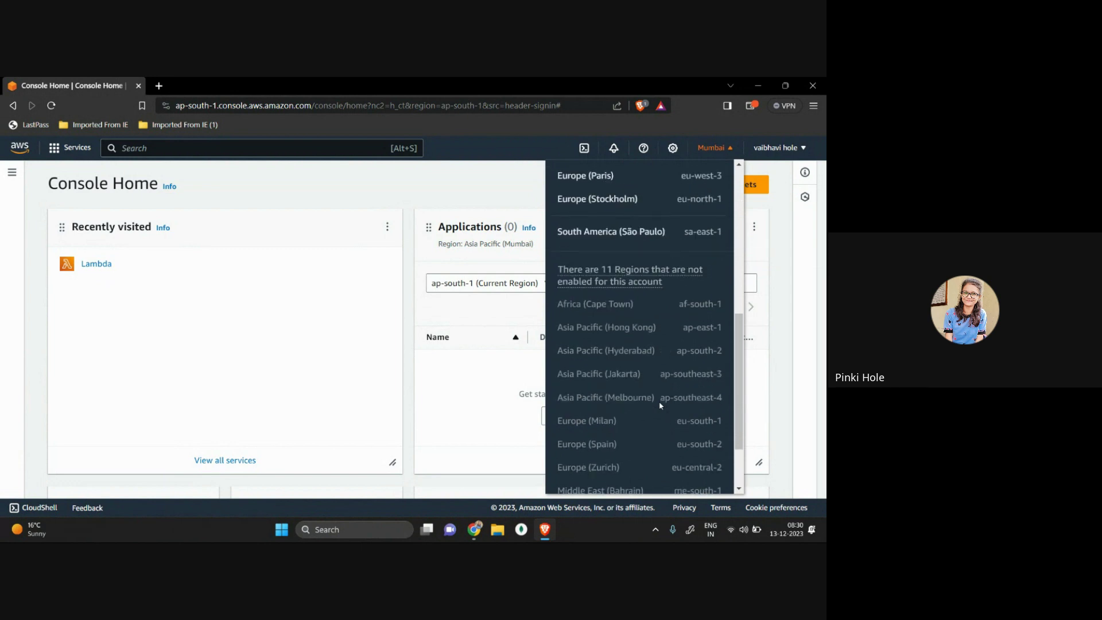
scroll(660, 406, "up", 5)
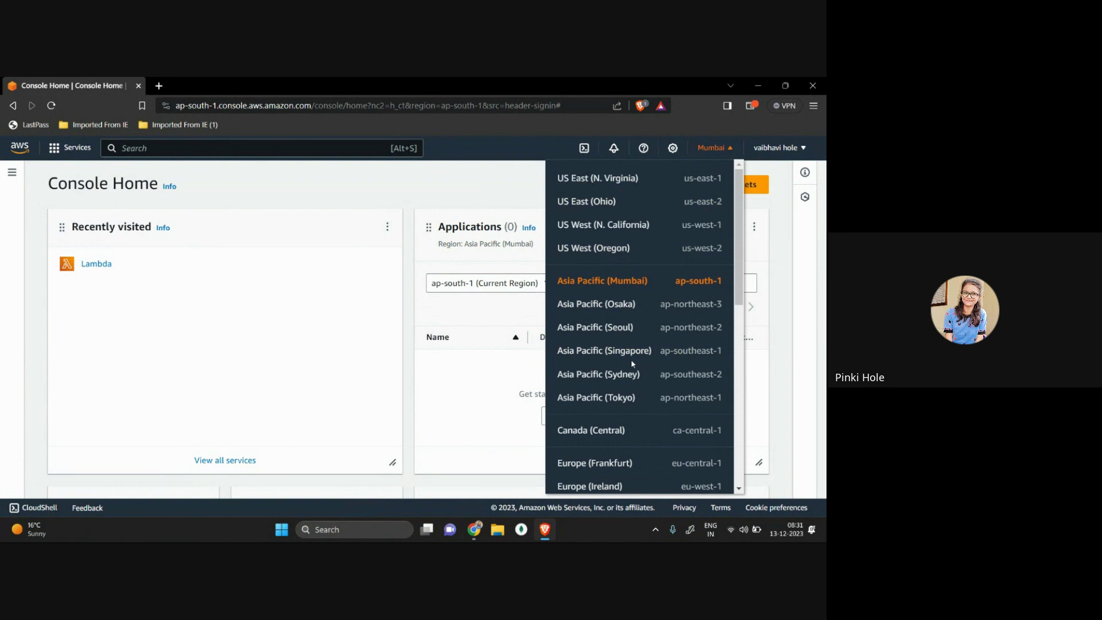
left_click(405, 187)
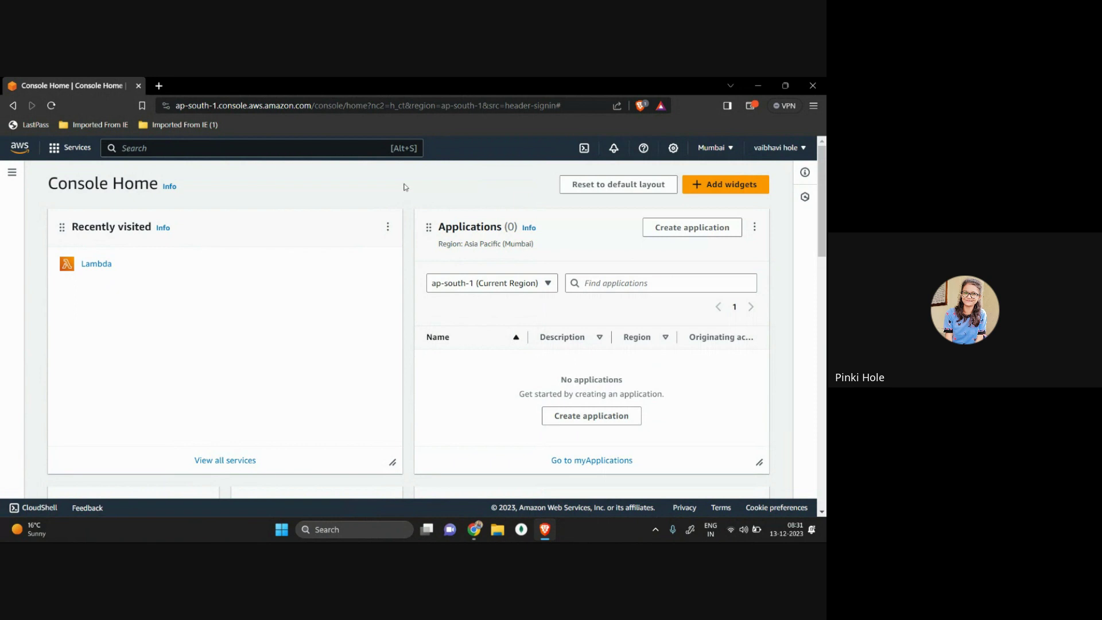
Step: Search the console for s3 and open the S3 service
left_click(256, 148)
type("s3")
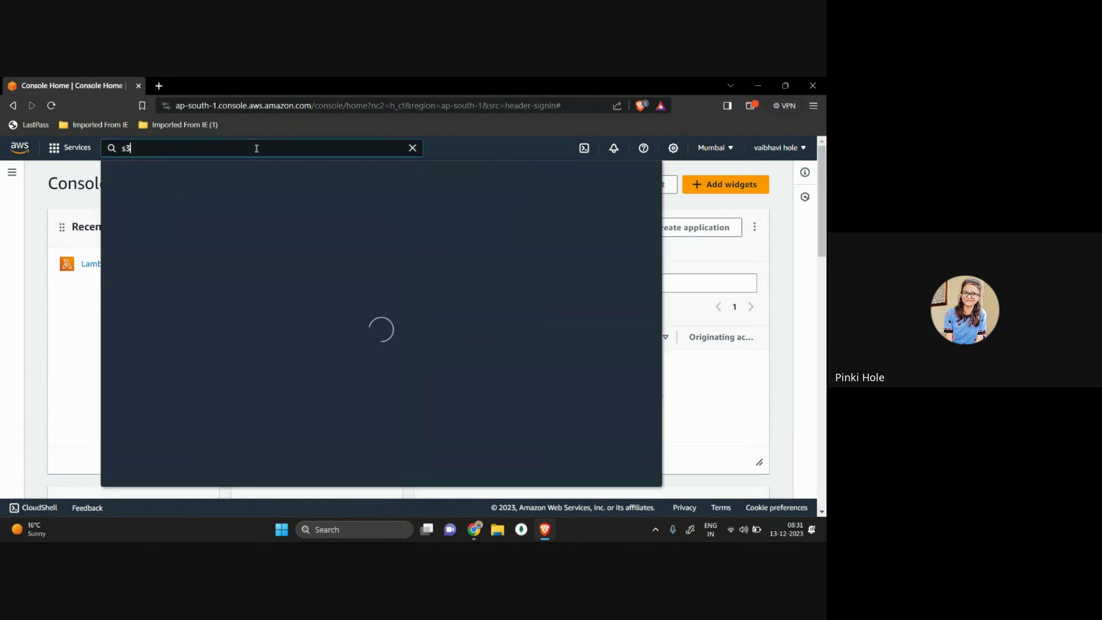
mouse_move(273, 252)
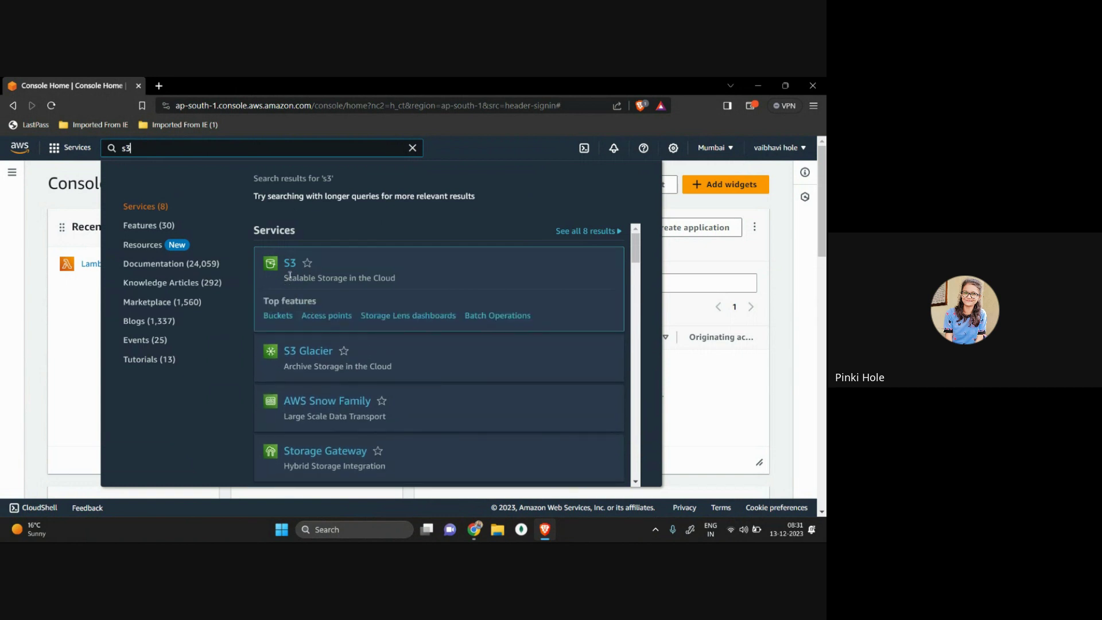
left_click(291, 264)
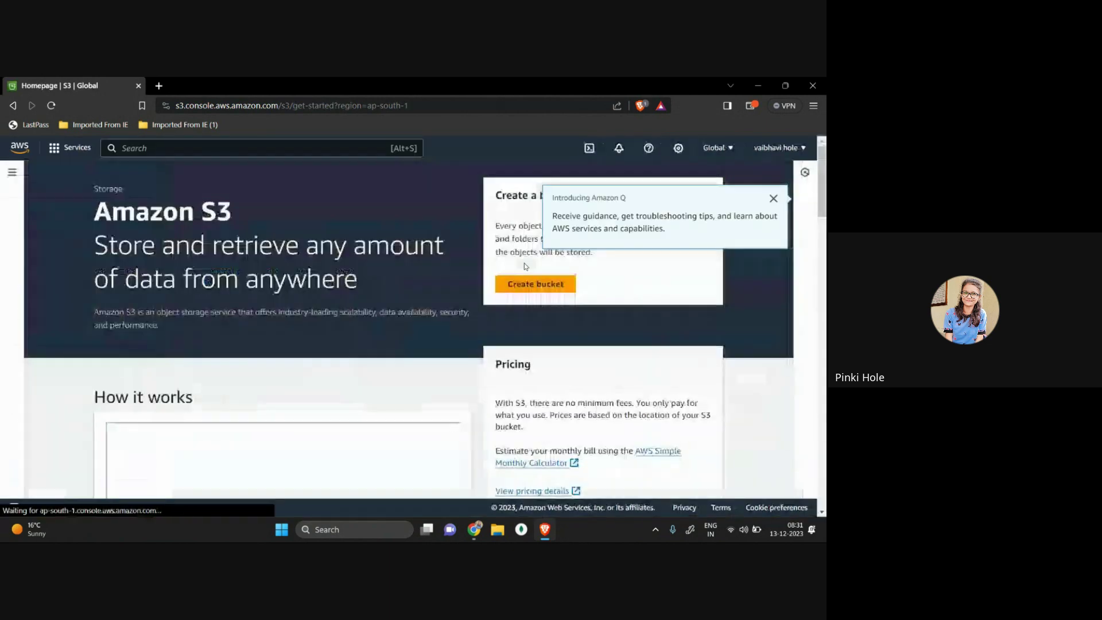
Step: Dismiss the Amazon Q introduction and start a new bucket from the Create a bucket card
left_click(773, 198)
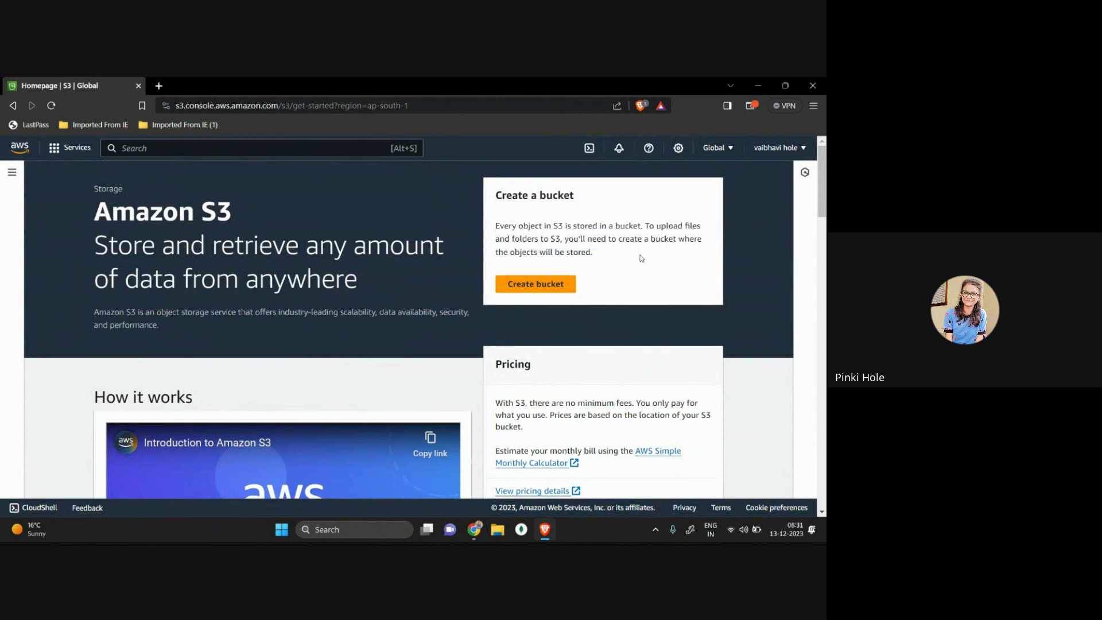
left_click_drag(504, 227, 566, 228)
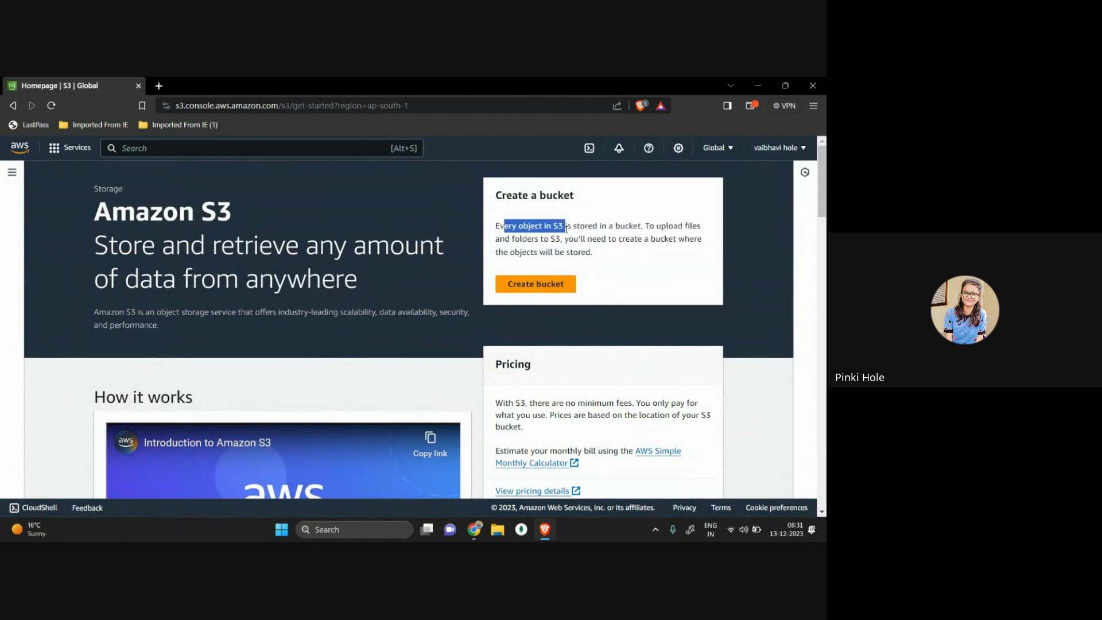
left_click(555, 227)
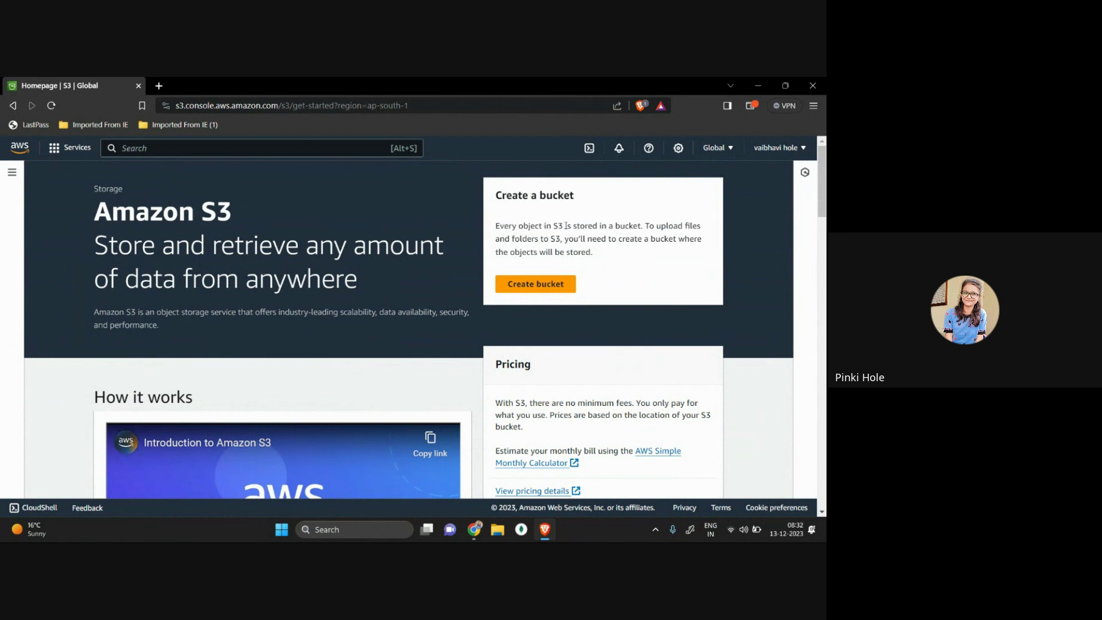
left_click(524, 283)
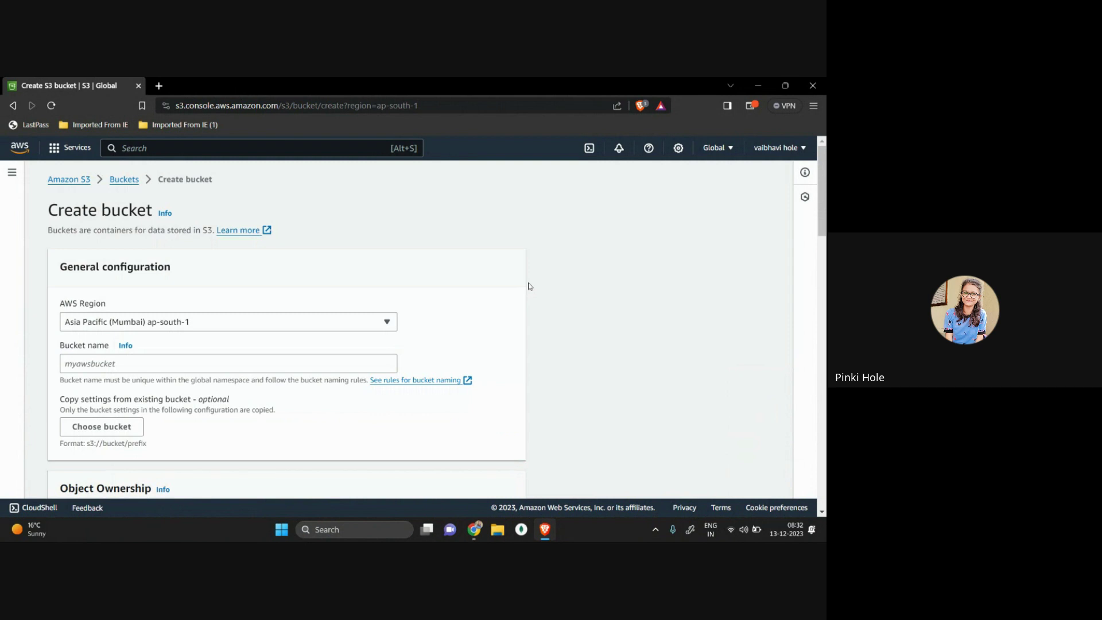
scroll(329, 244, "down", 1)
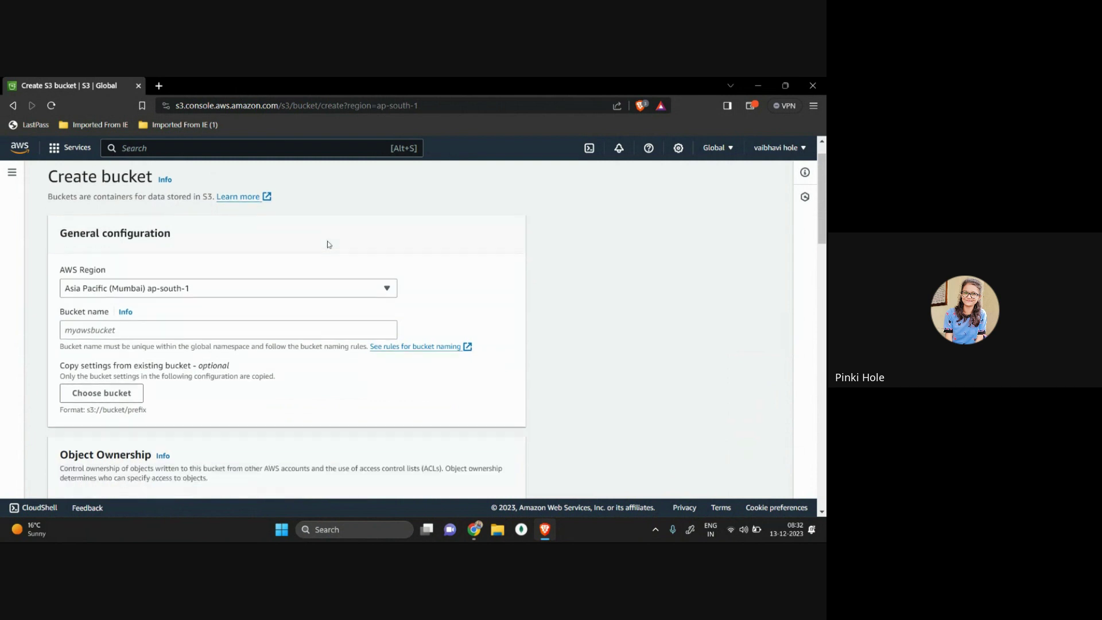
left_click(143, 284)
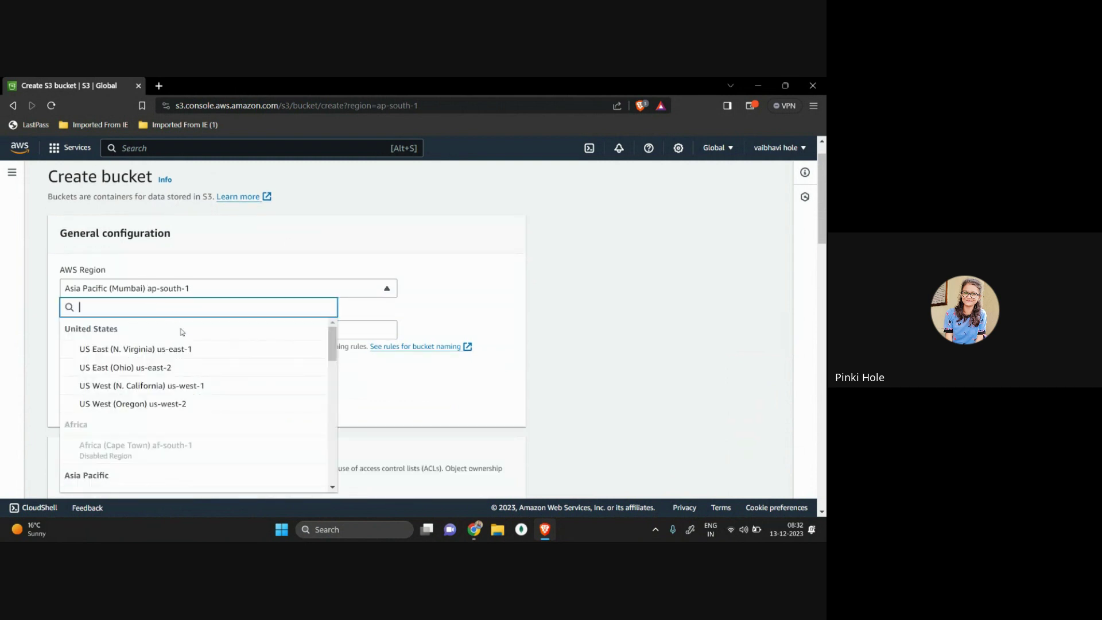
scroll(180, 344, "down", 2)
scroll(172, 338, "up", 2)
type("mum")
key("BackSpace")
key("BackSpace")
key("BackSpace")
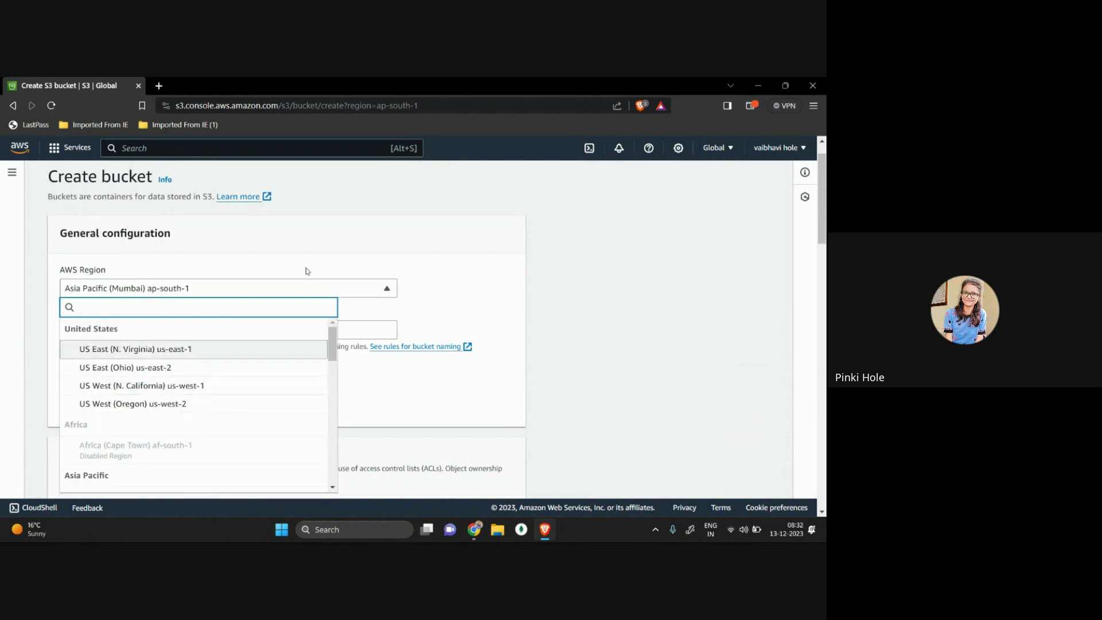
left_click(715, 148)
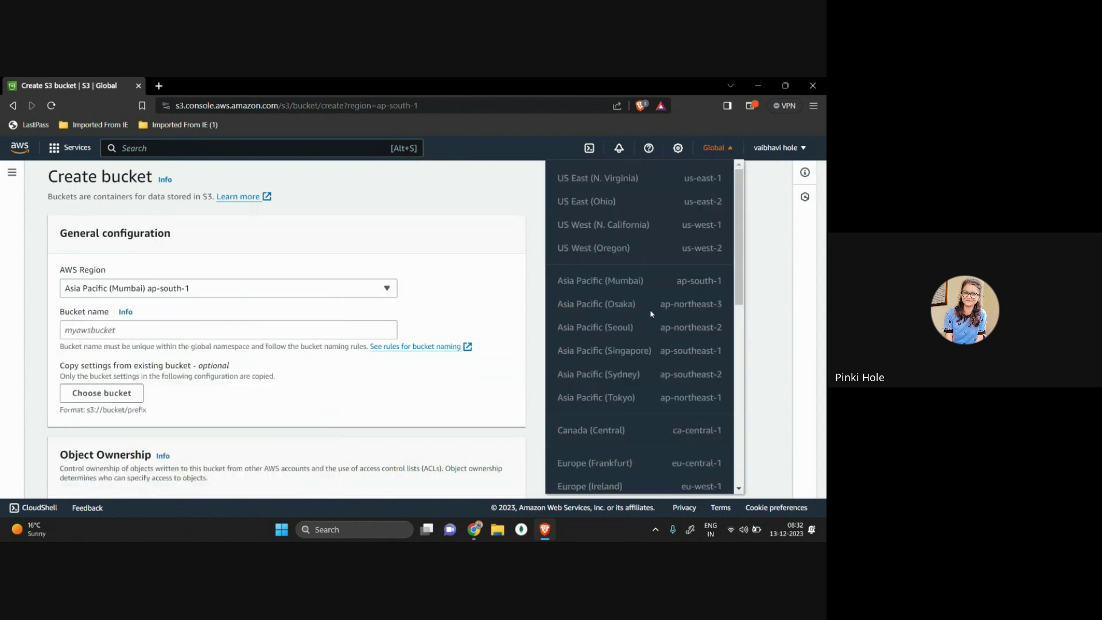
scroll(635, 299, "down", 1)
left_click_drag(556, 241, 603, 244)
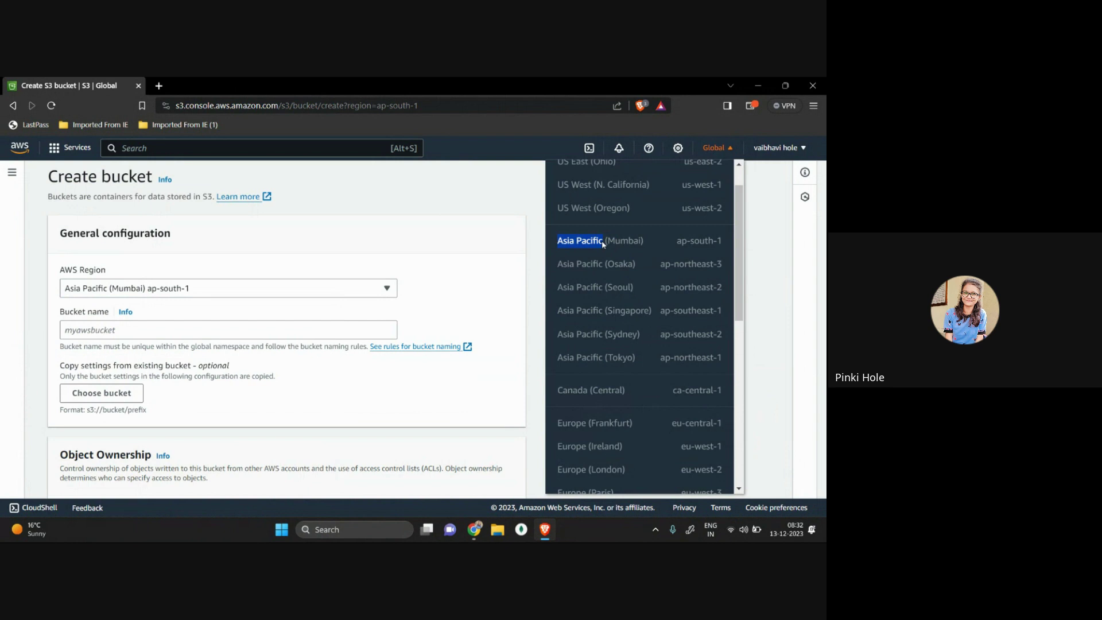
left_click(221, 283)
left_click(293, 253)
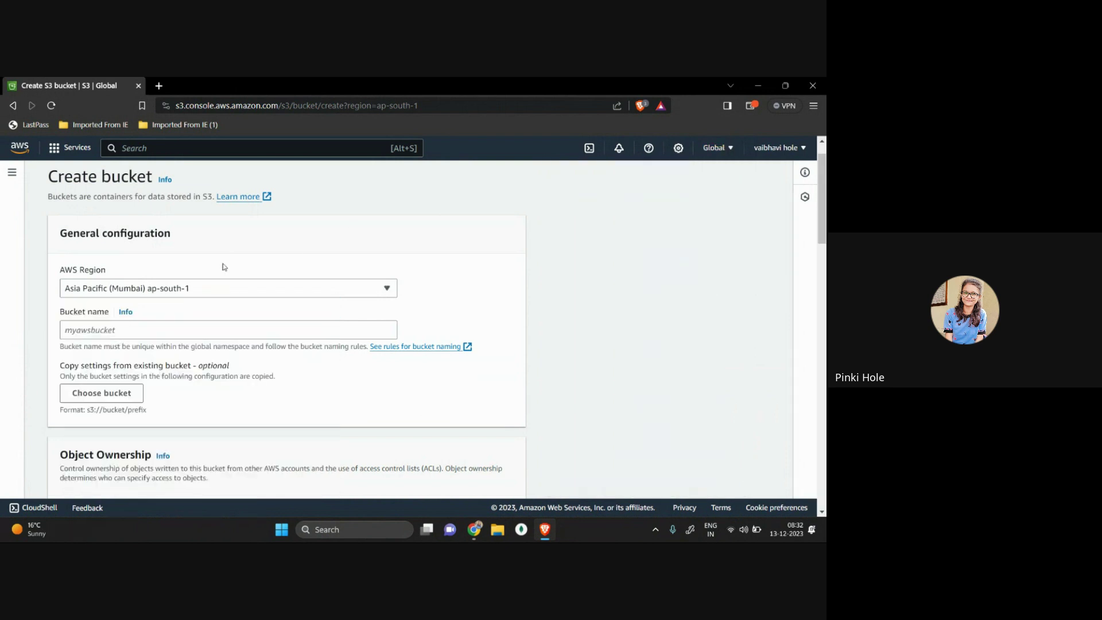
left_click_drag(62, 287, 232, 294)
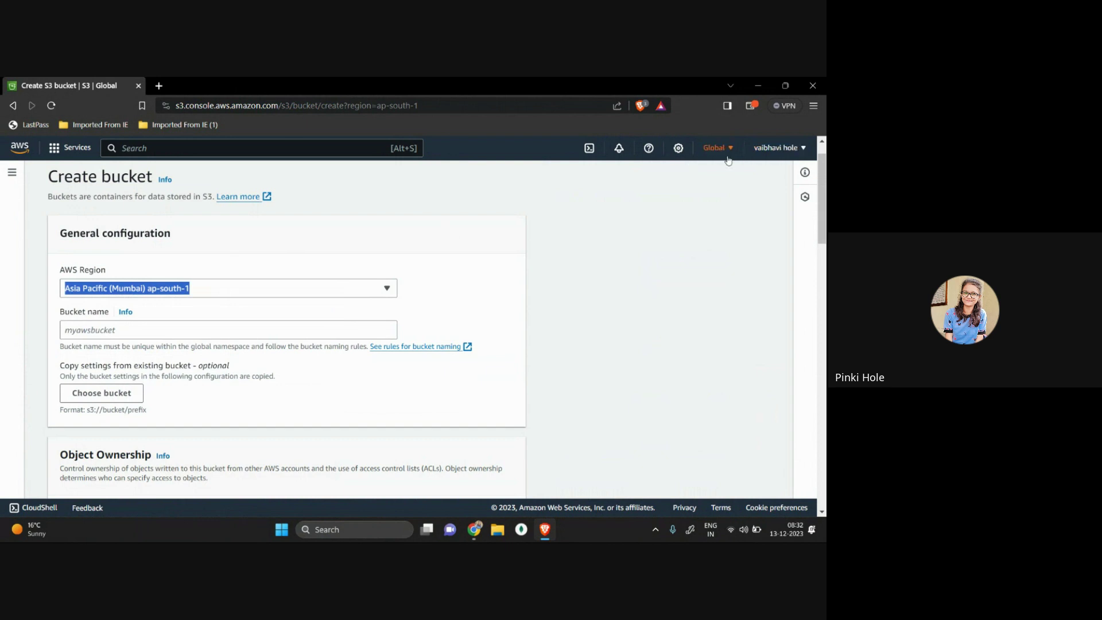
left_click(349, 267)
left_click(272, 291)
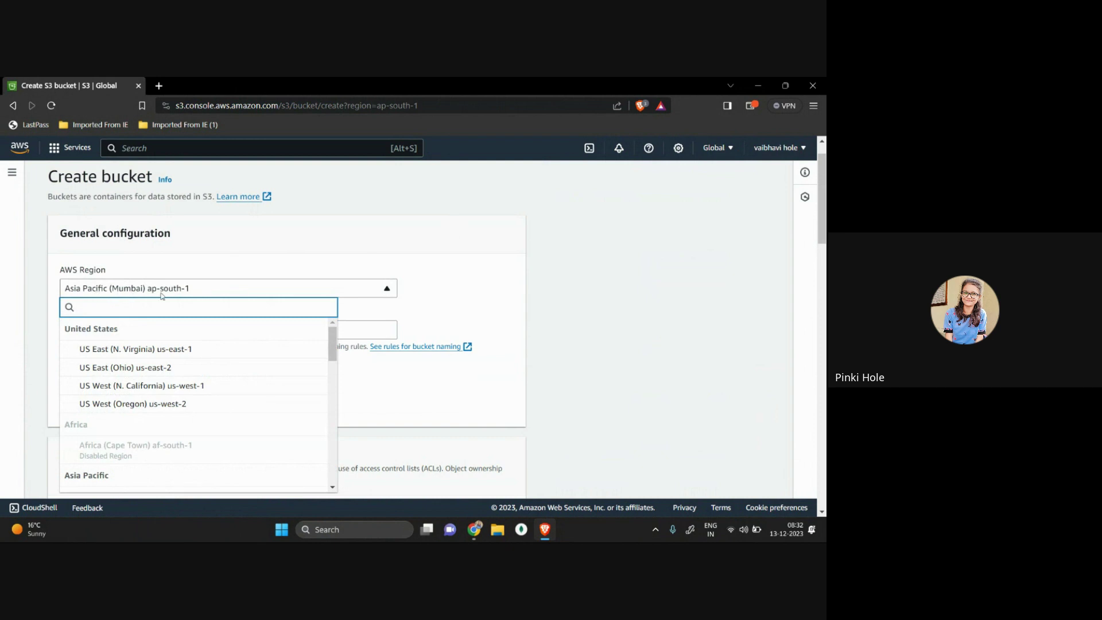
left_click(263, 292)
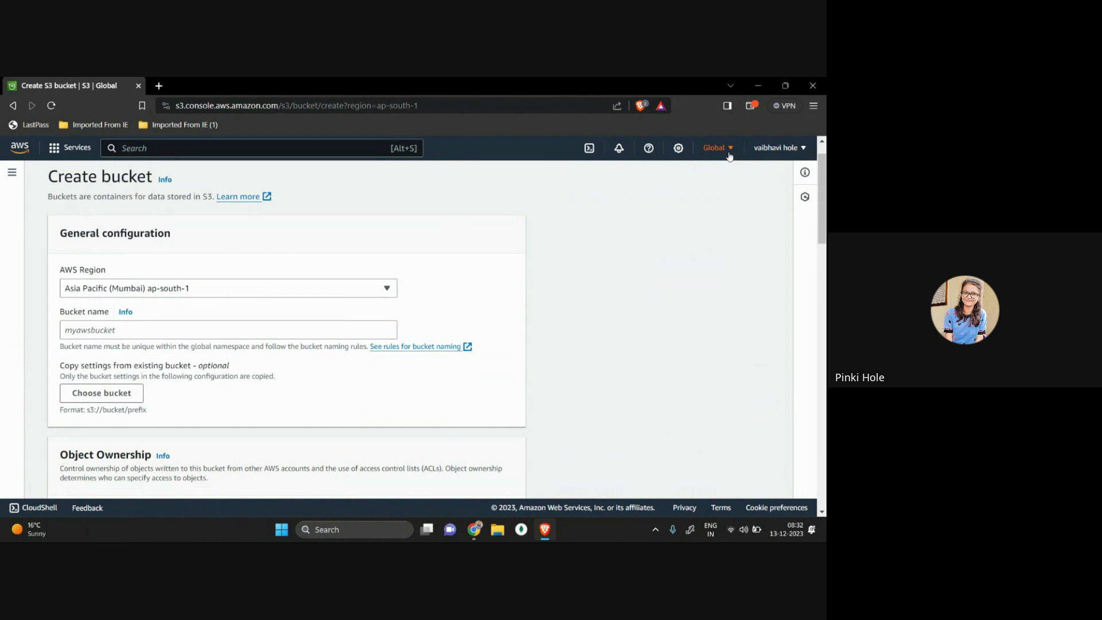
Step: Zoom the Create bucket form to 125% and focus the Bucket name field
scroll(609, 224, "down", 1)
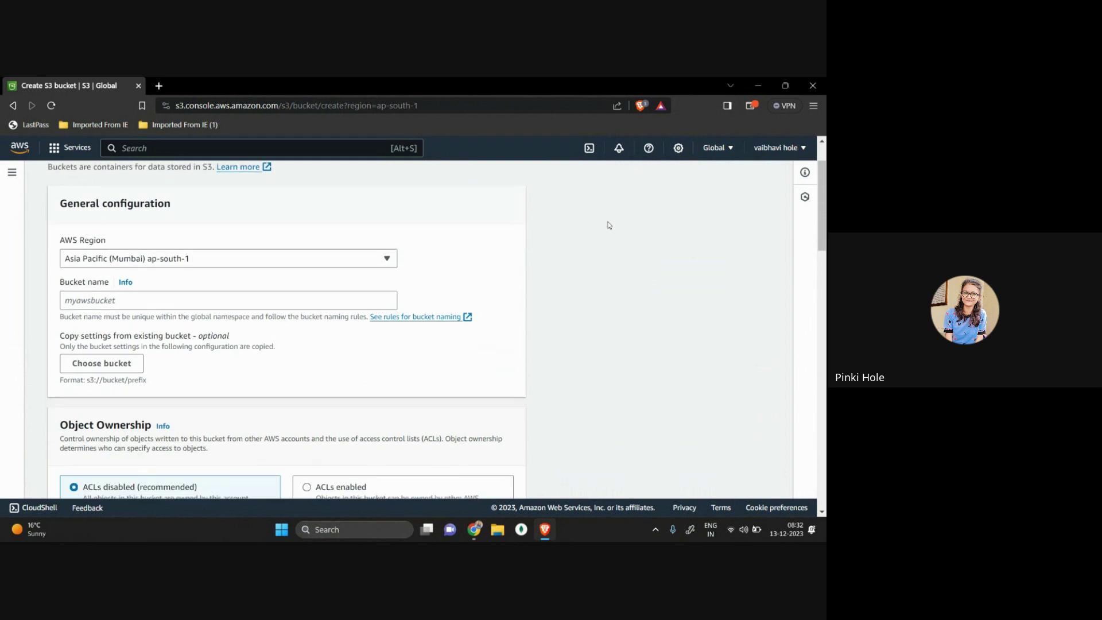
key("ctrl+plus")
key("ctrl+plus")
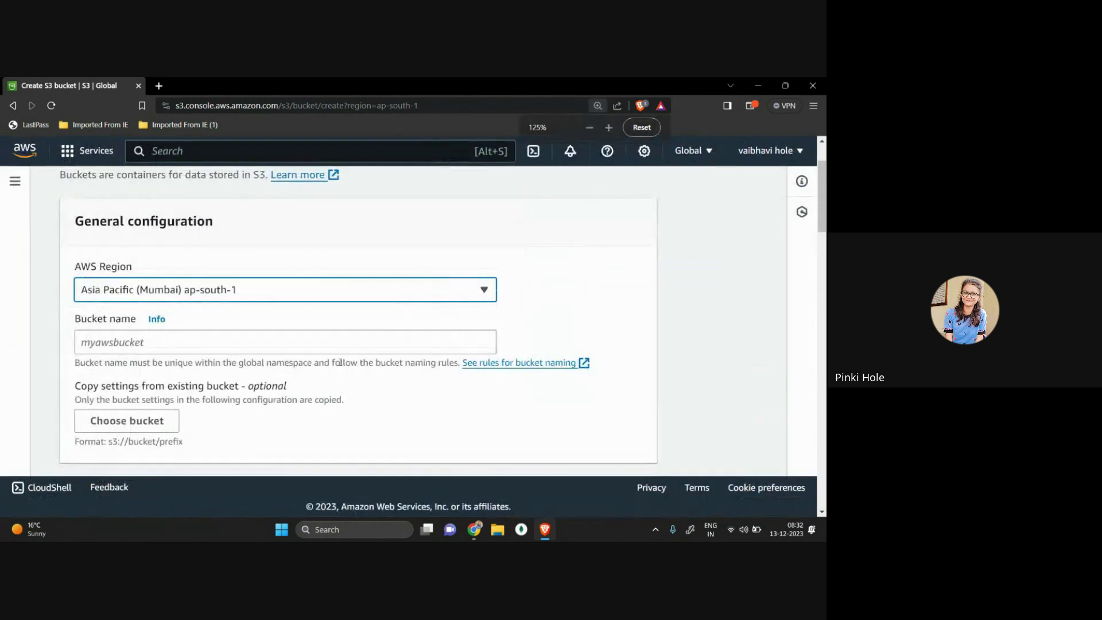
scroll(443, 285, "down", 1)
left_click(220, 297)
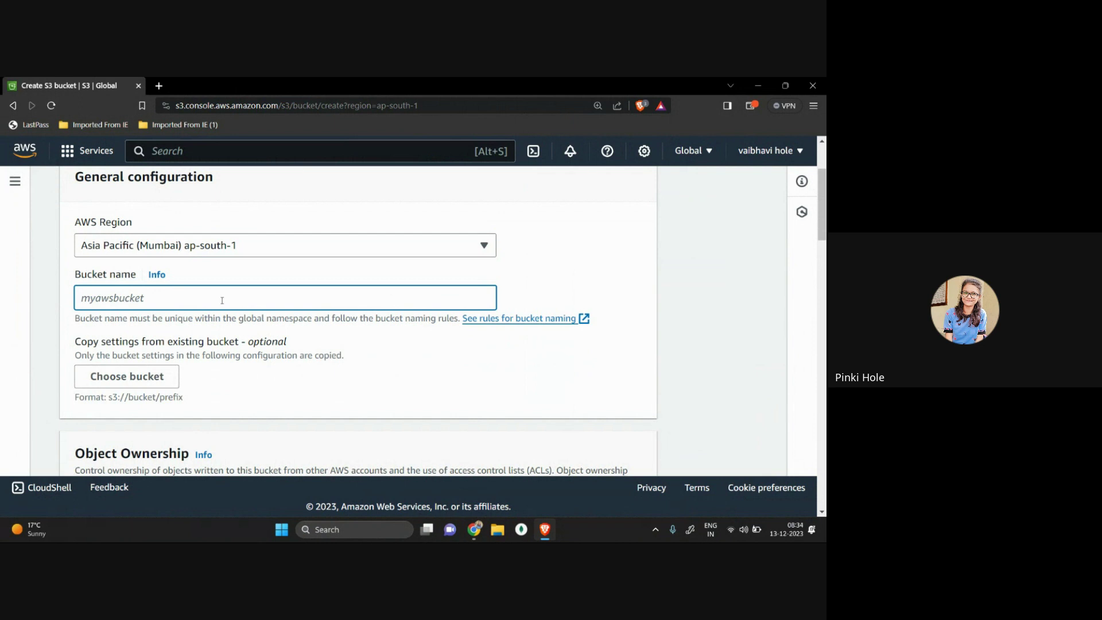
Step: Enter igcp-first-bucket as the bucket name
type("ig")
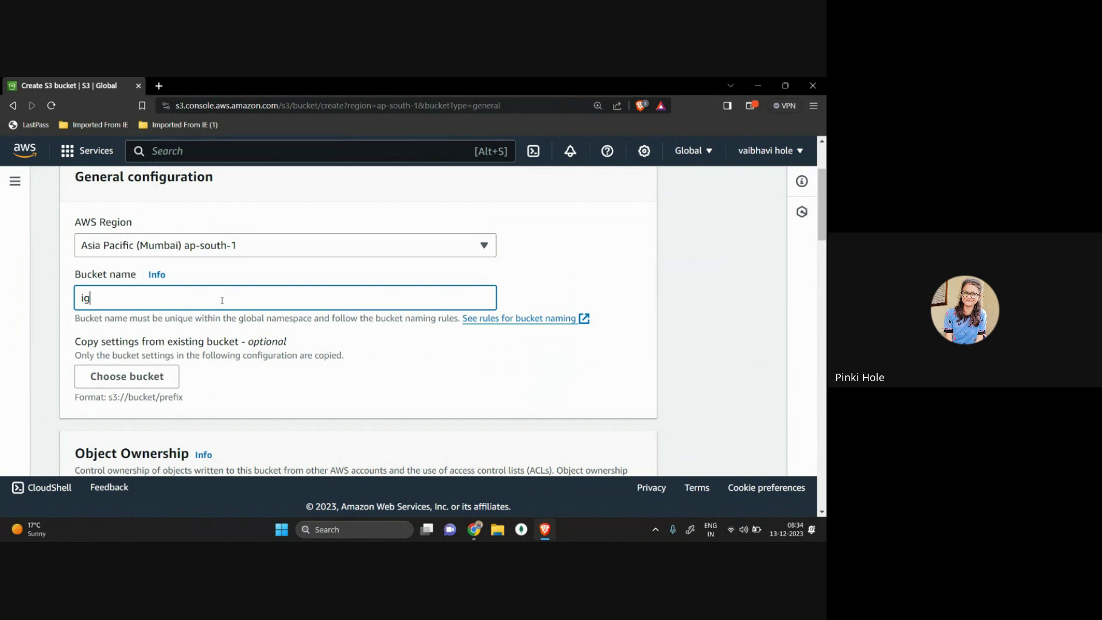
type("cp-first-b")
type("ket")
scroll(155, 389, "down", 1)
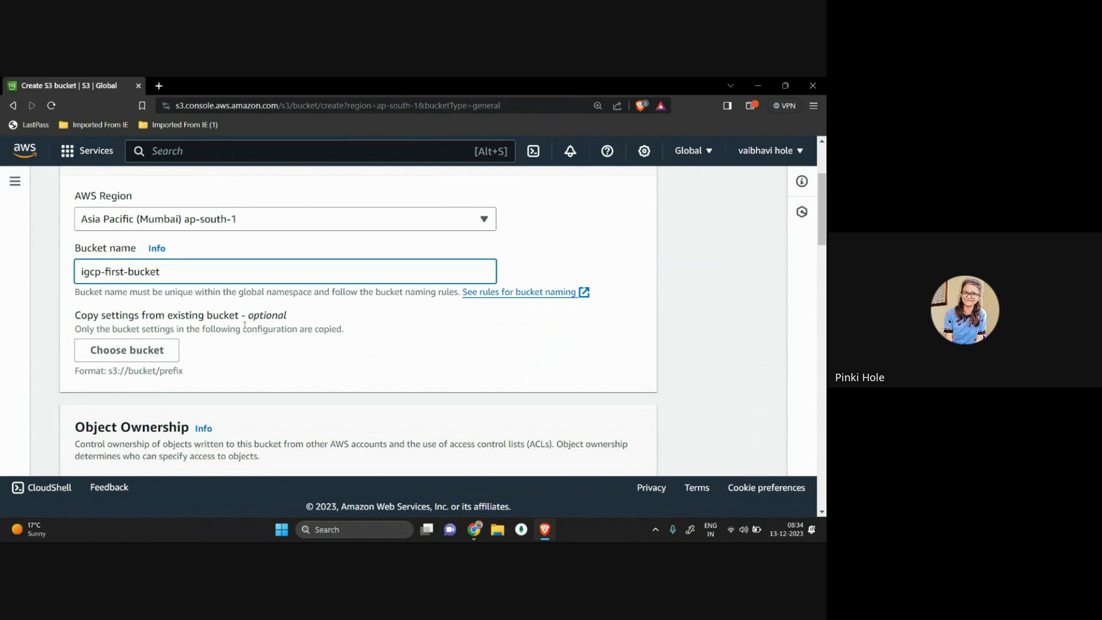
scroll(245, 325, "down", 2)
scroll(244, 328, "down", 2)
scroll(76, 235, "up", 1)
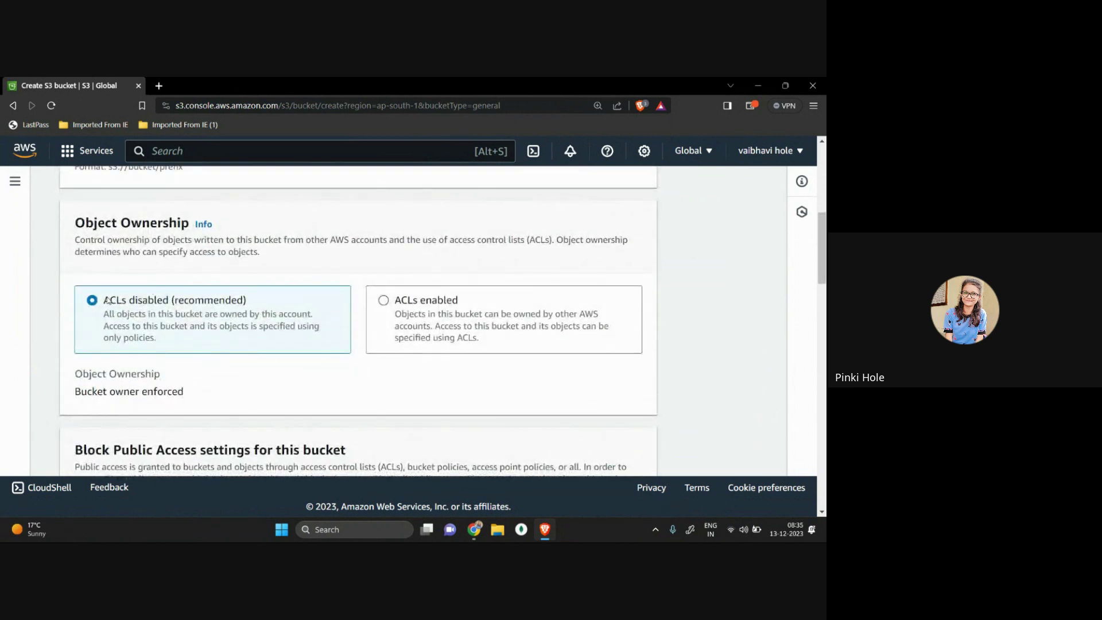
left_click_drag(106, 300, 262, 303)
left_click(269, 303)
left_click_drag(104, 299, 231, 325)
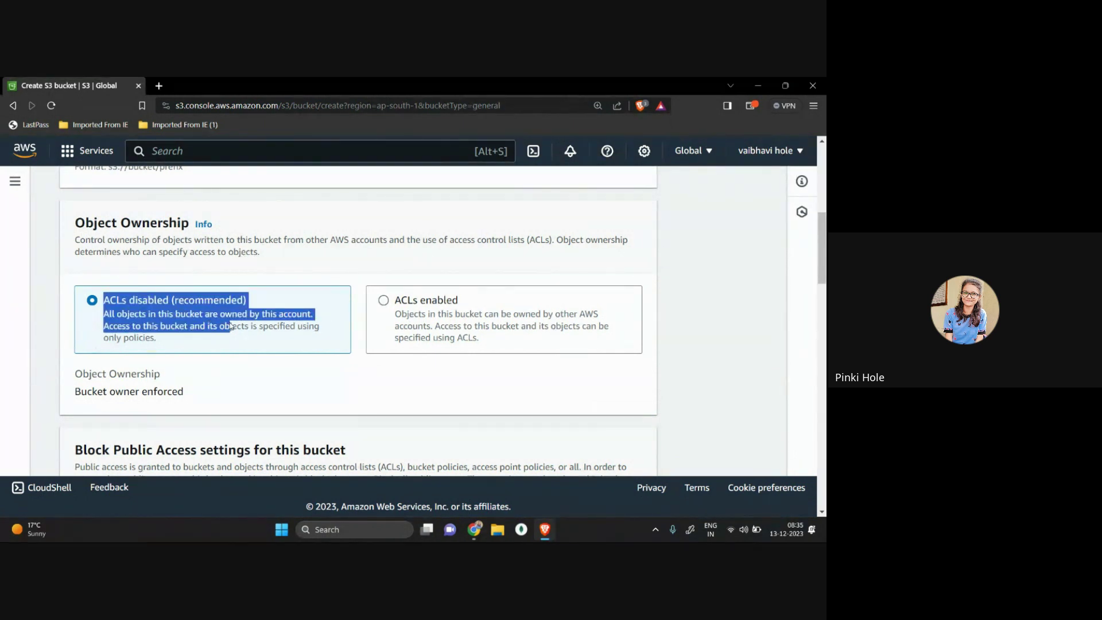
left_click_drag(247, 327, 338, 335)
left_click(278, 337)
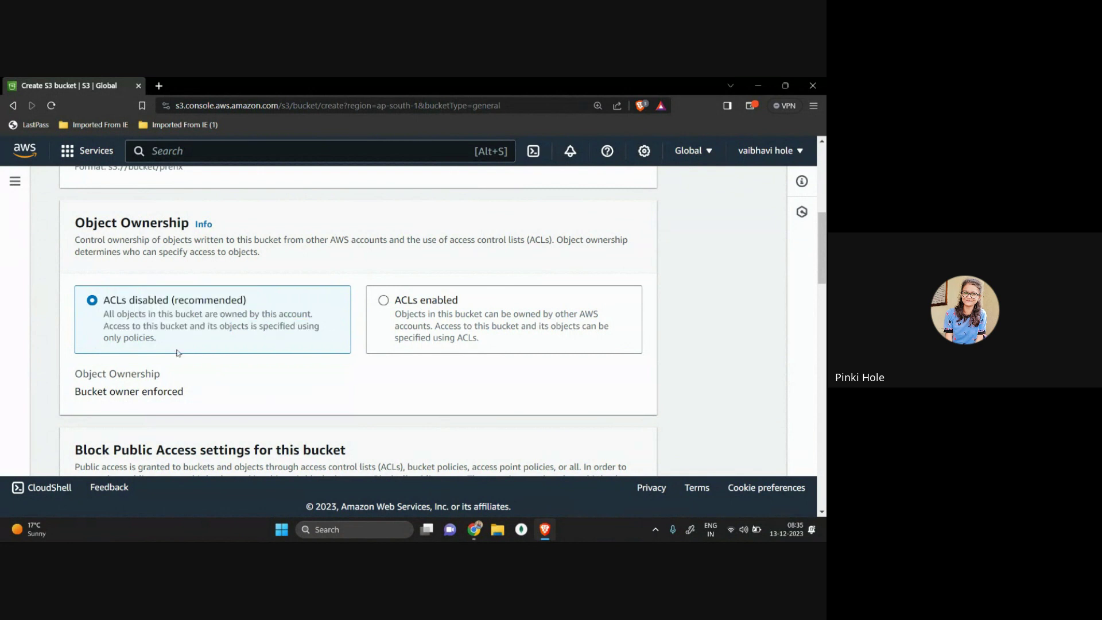
left_click_drag(103, 339, 222, 349)
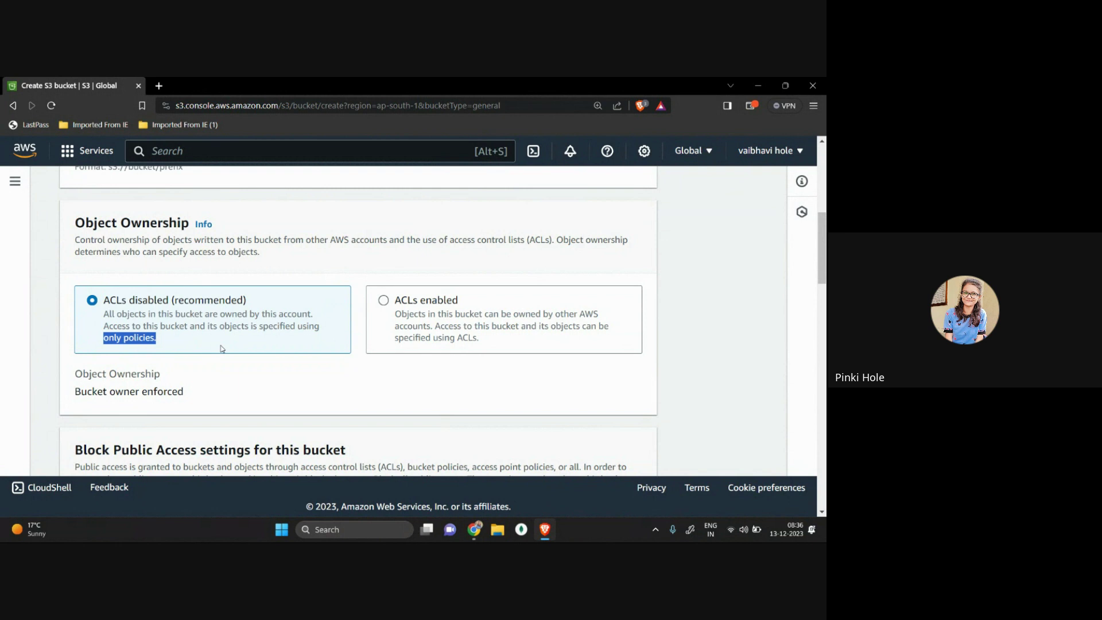
Step: Tick 'Block all public access' so all four ACL and bucket-policy public access settings are blocked
scroll(222, 349, "down", 5)
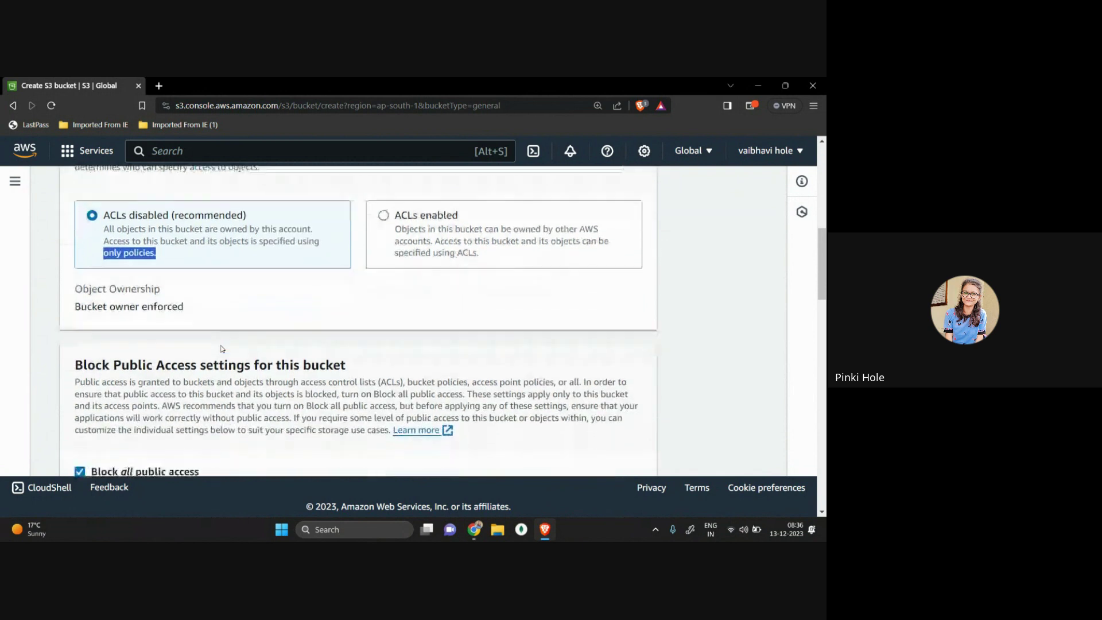
scroll(144, 236, "up", 1)
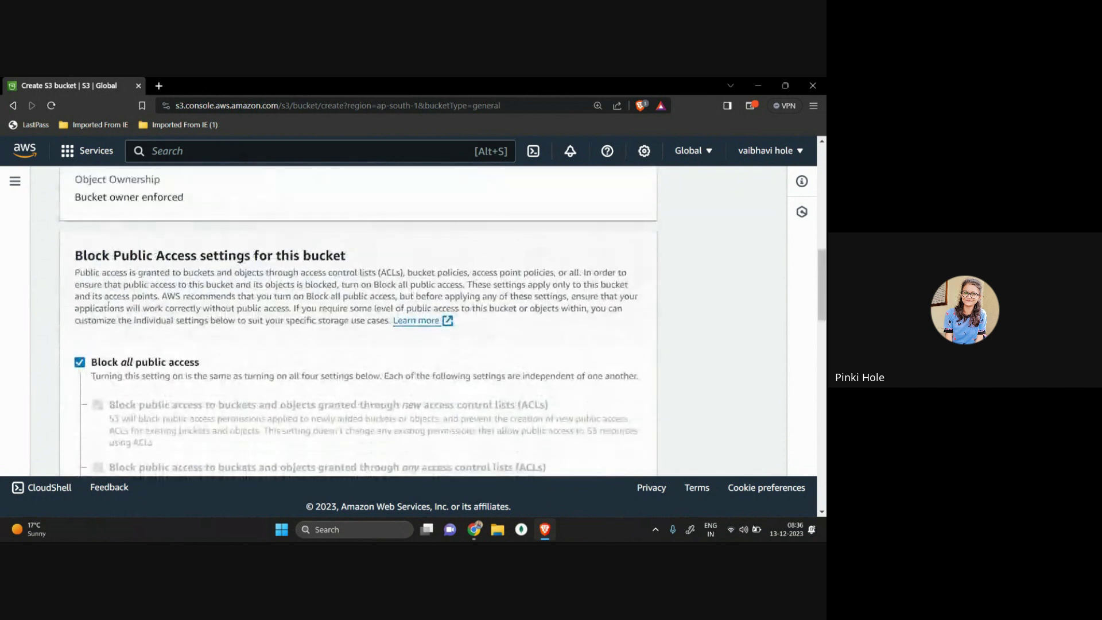
left_click_drag(73, 256, 360, 259)
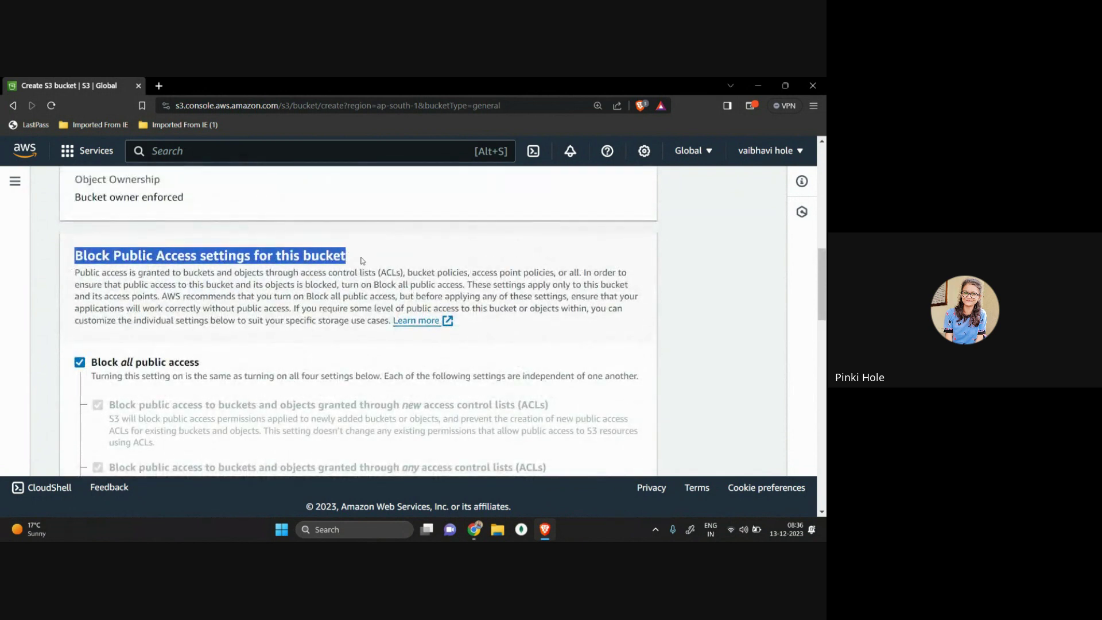
left_click(81, 364)
scroll(86, 356, "down", 2)
scroll(91, 345, "up", 1)
scroll(100, 321, "down", 1)
scroll(109, 310, "down", 1)
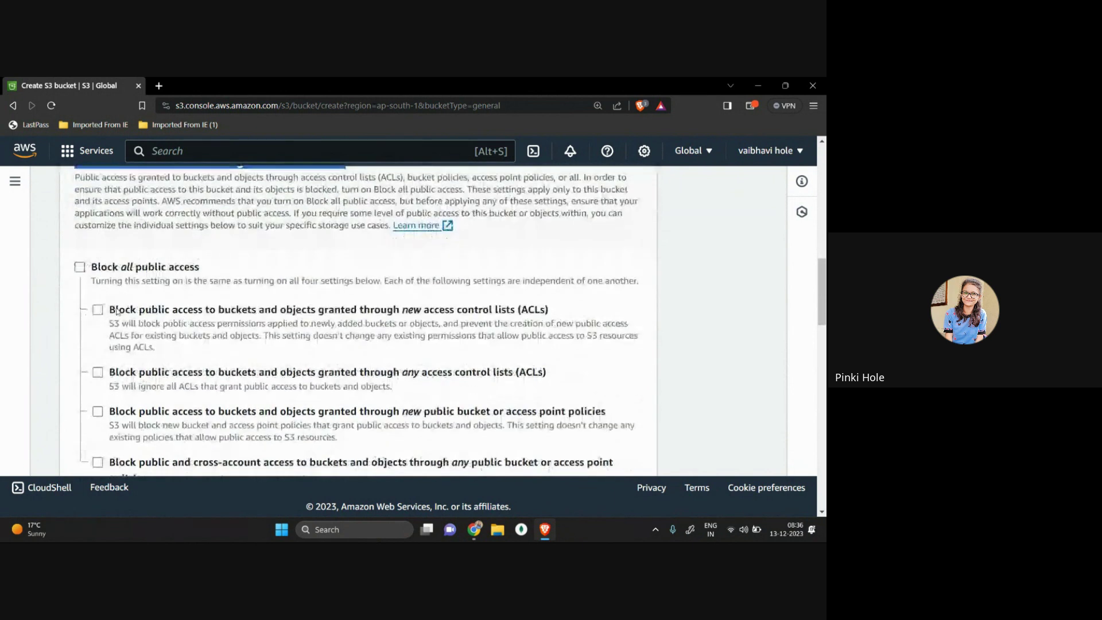
left_click_drag(100, 283, 275, 282)
left_click(80, 267)
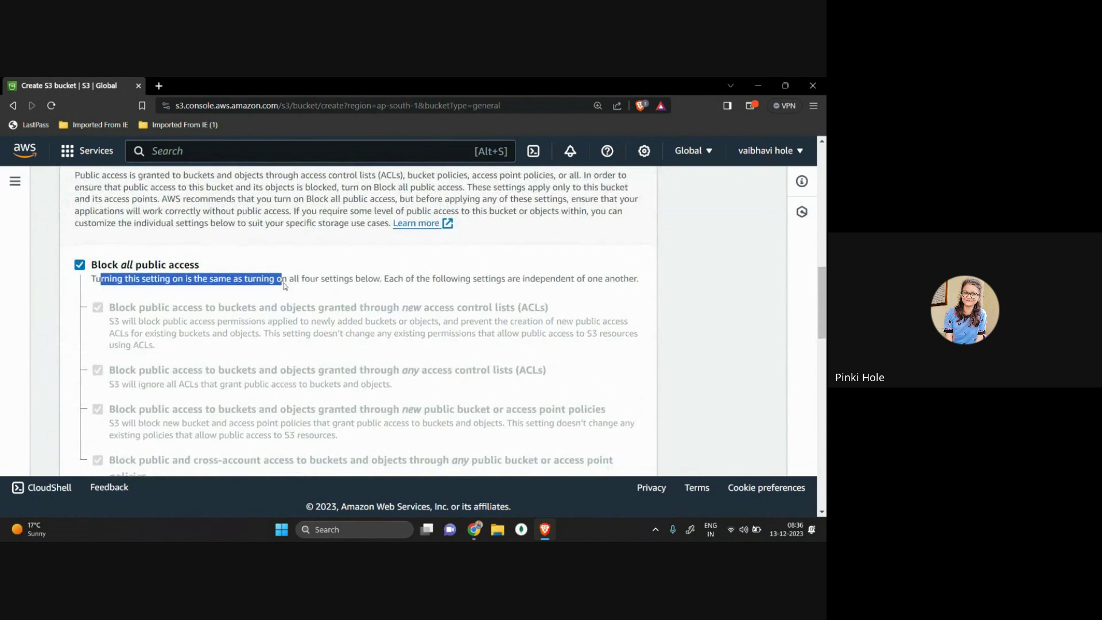
scroll(87, 253, "down", 1)
left_click(80, 246)
left_click(80, 246)
left_click(80, 247)
scroll(132, 299, "down", 1)
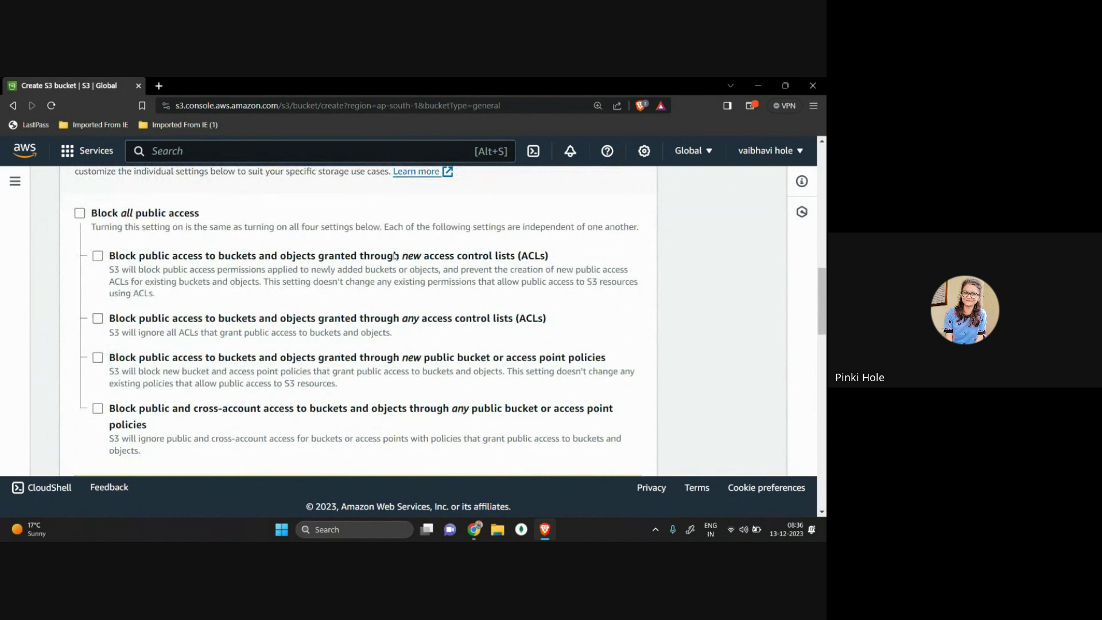
scroll(326, 359, "down", 5)
scroll(326, 360, "up", 6)
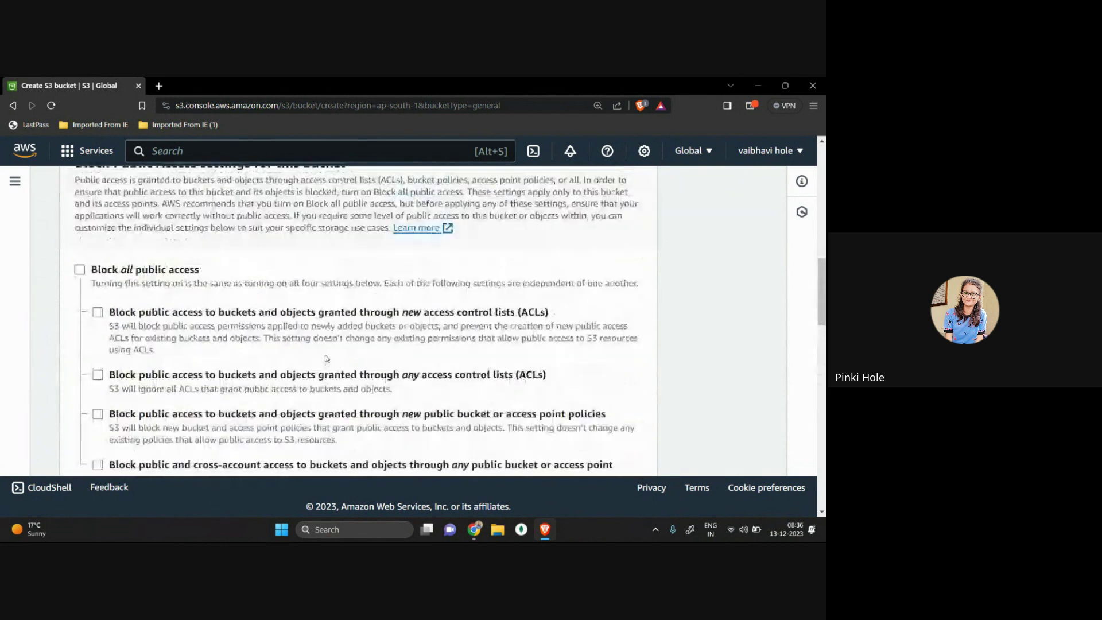
scroll(326, 360, "down", 2)
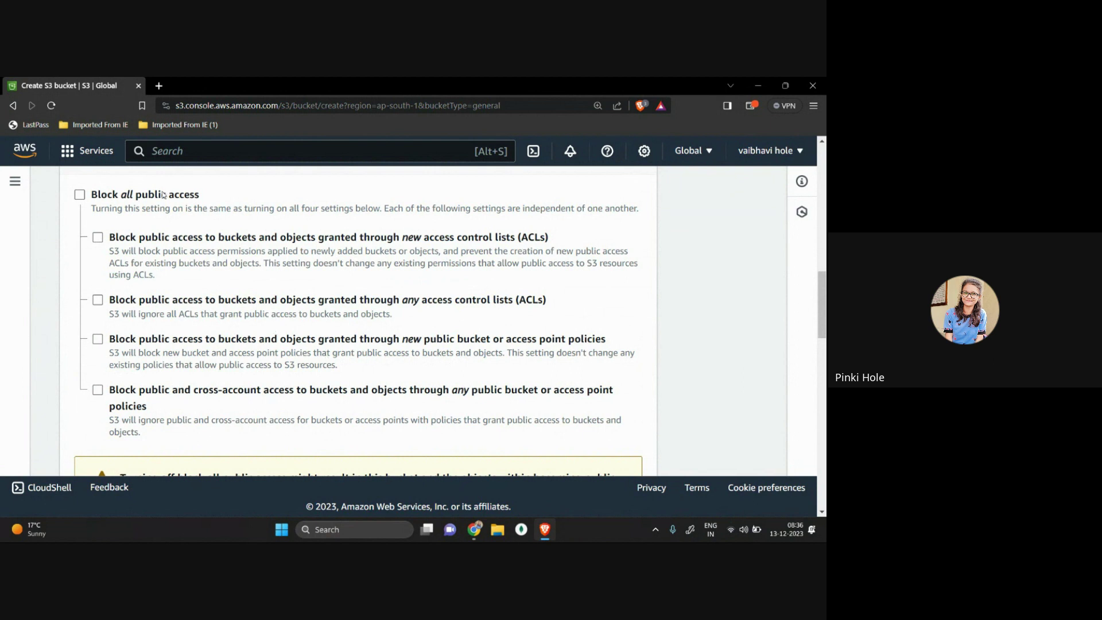
left_click(80, 195)
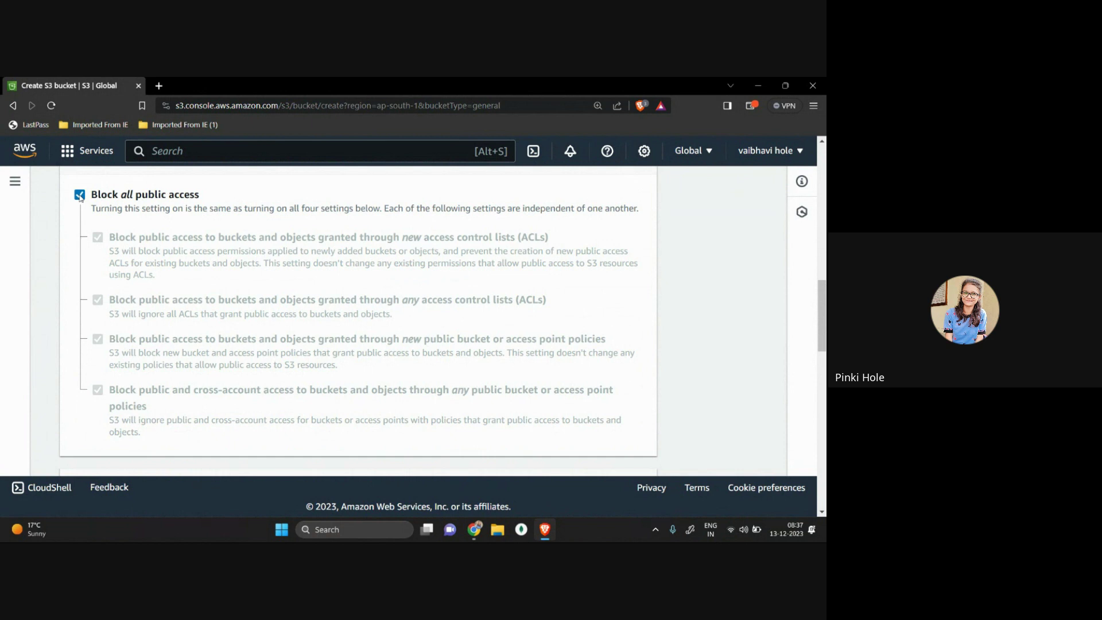
scroll(80, 196, "down", 3)
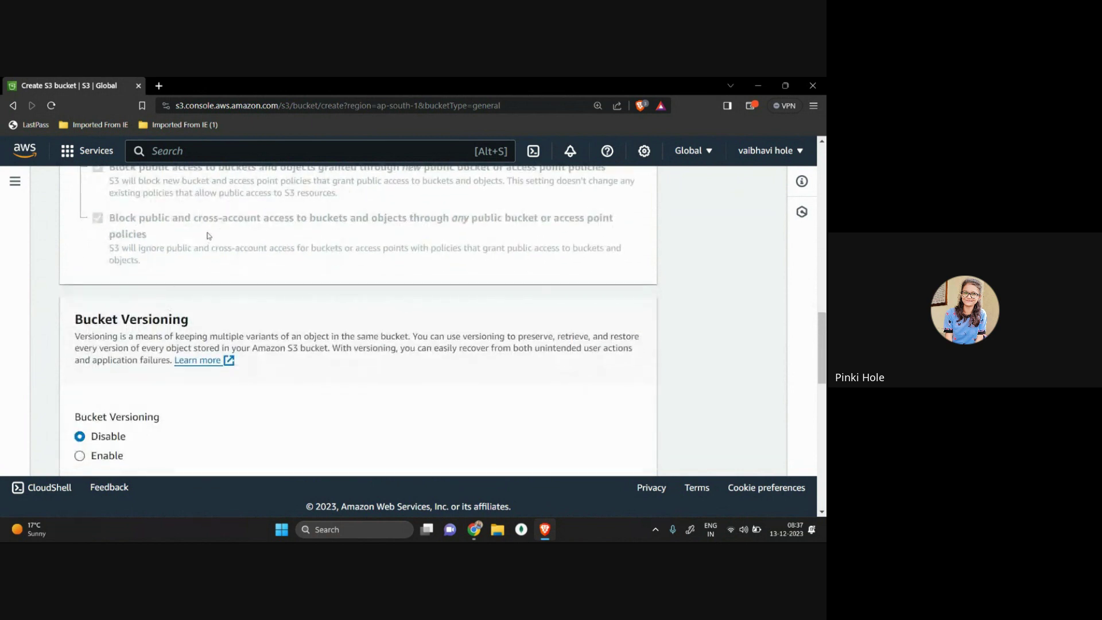
scroll(205, 316, "down", 2)
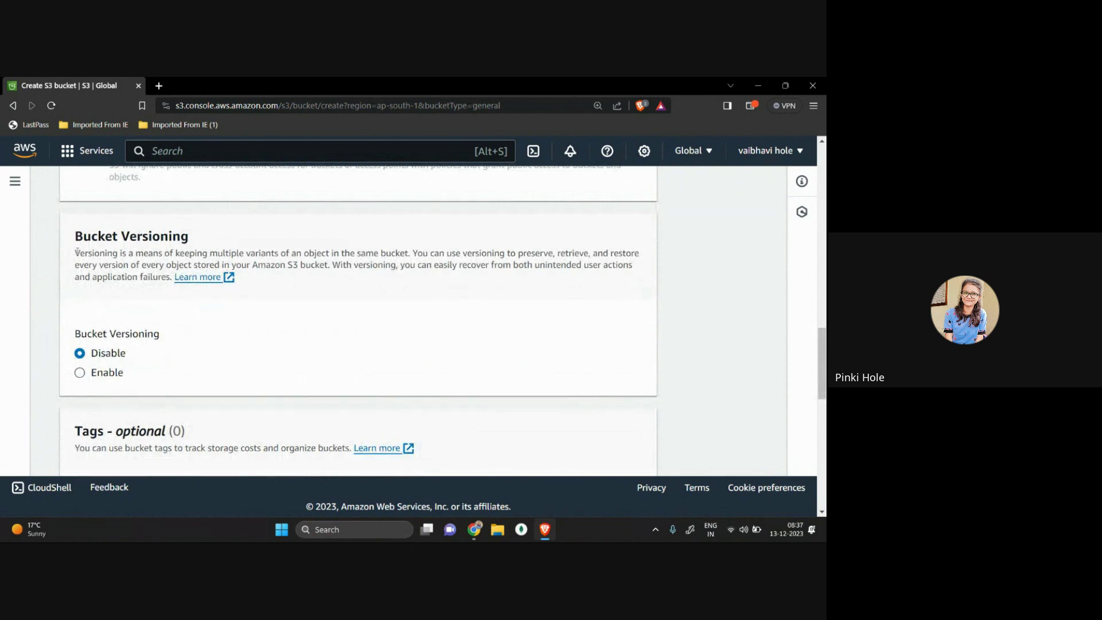
left_click_drag(74, 253, 216, 253)
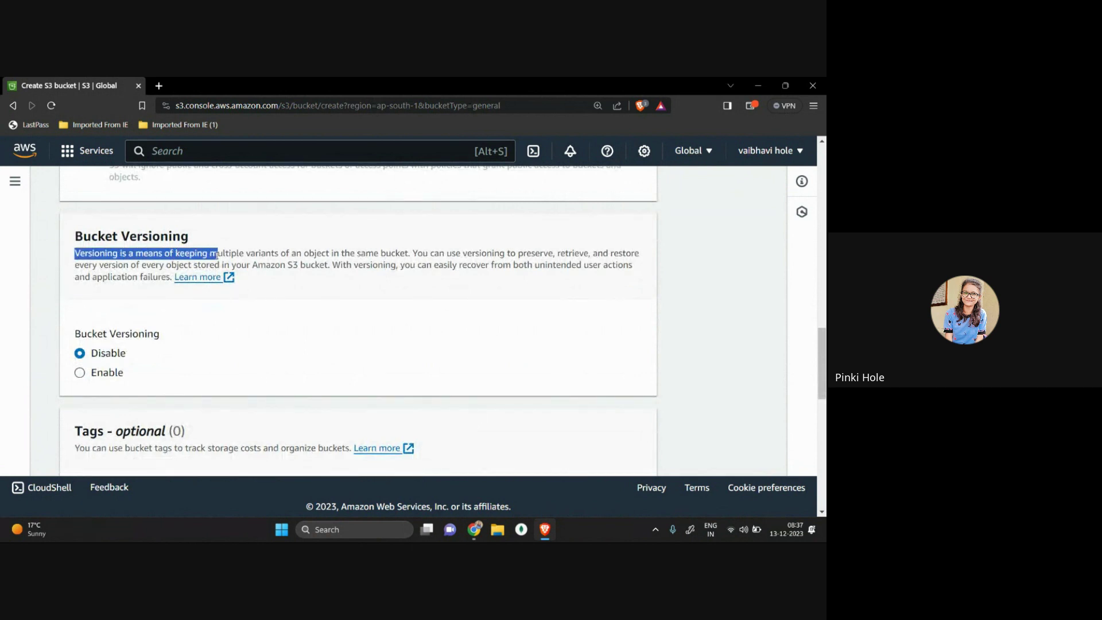
left_click(359, 254)
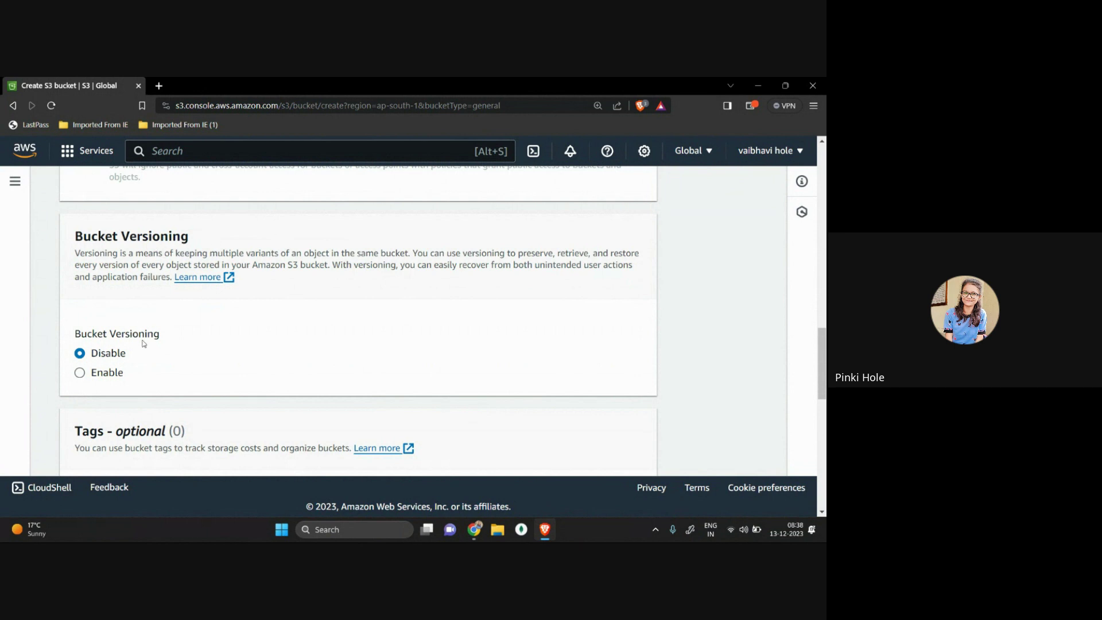
scroll(142, 346, "down", 3)
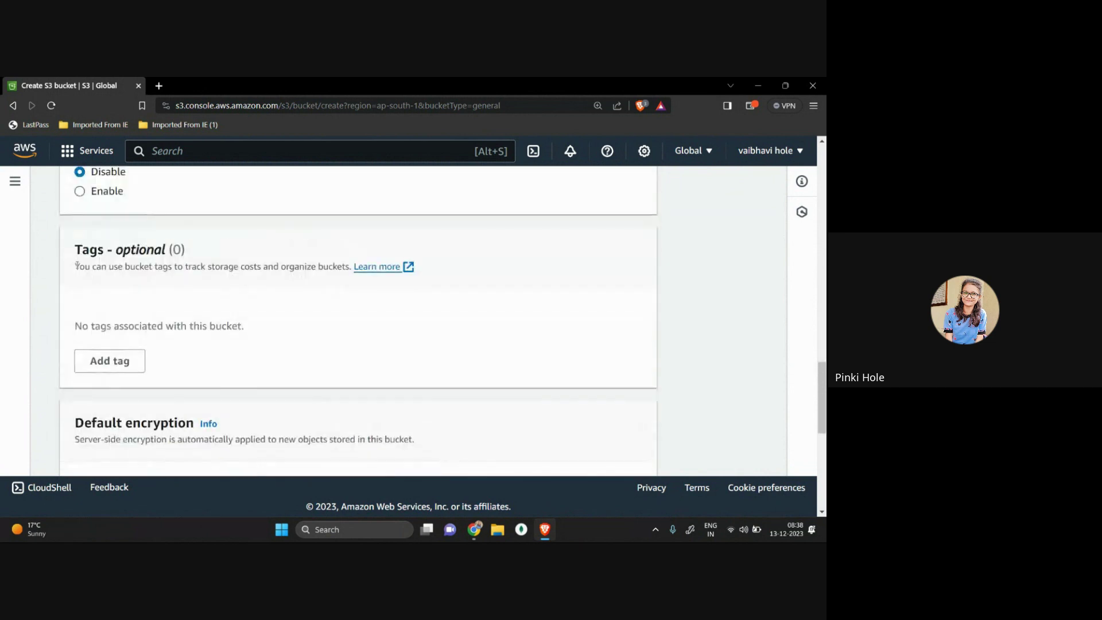
left_click_drag(75, 267, 323, 281)
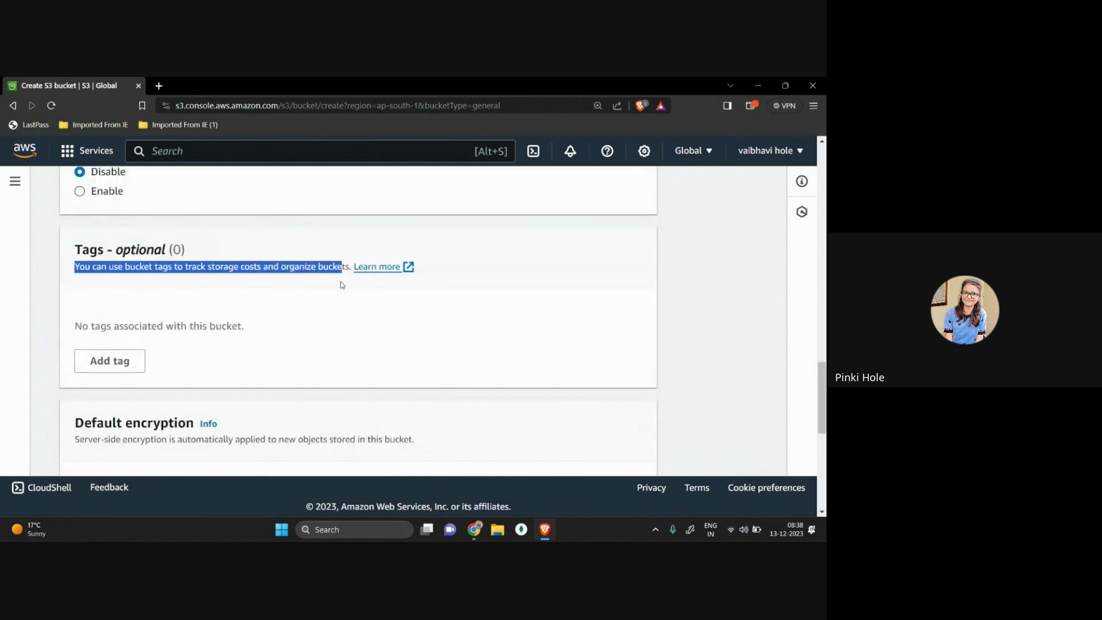
scroll(340, 282, "down", 4)
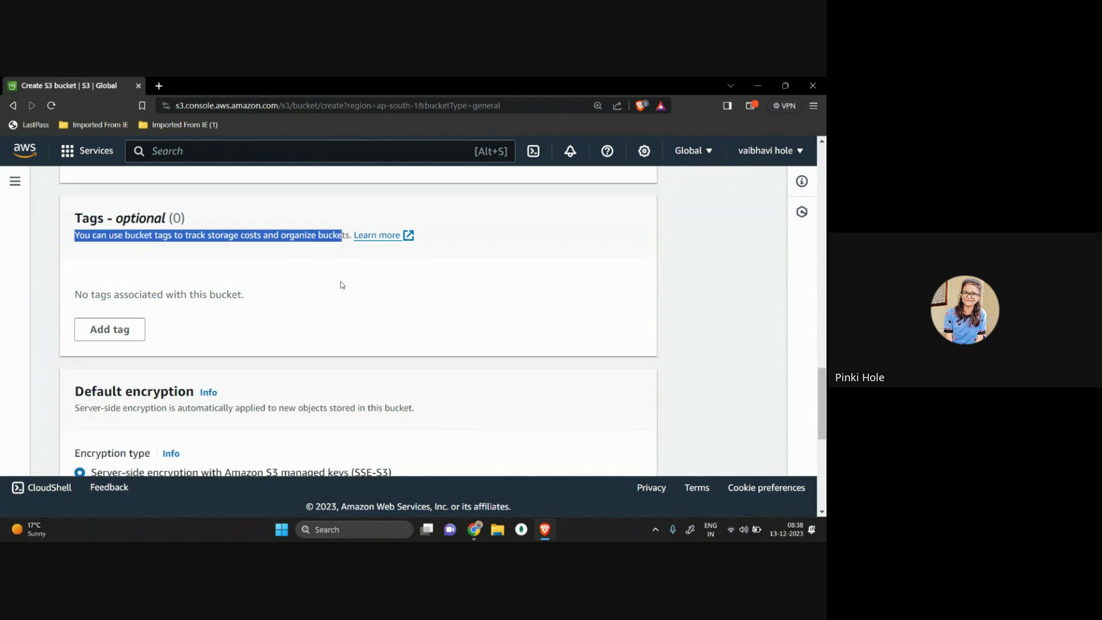
left_click_drag(67, 211, 283, 214)
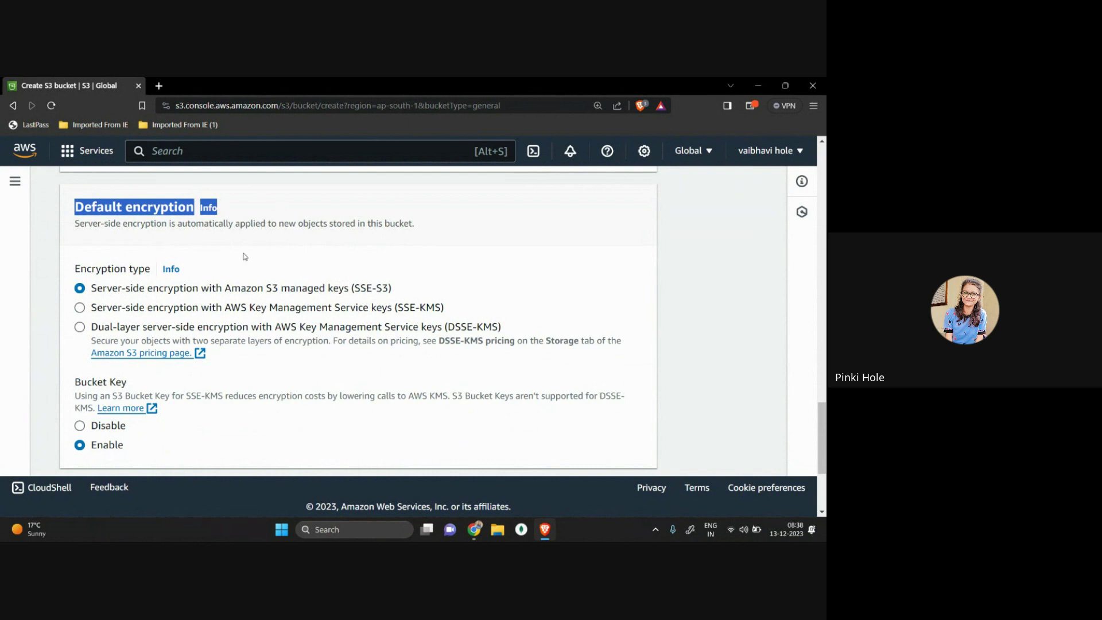
left_click_drag(133, 288, 356, 294)
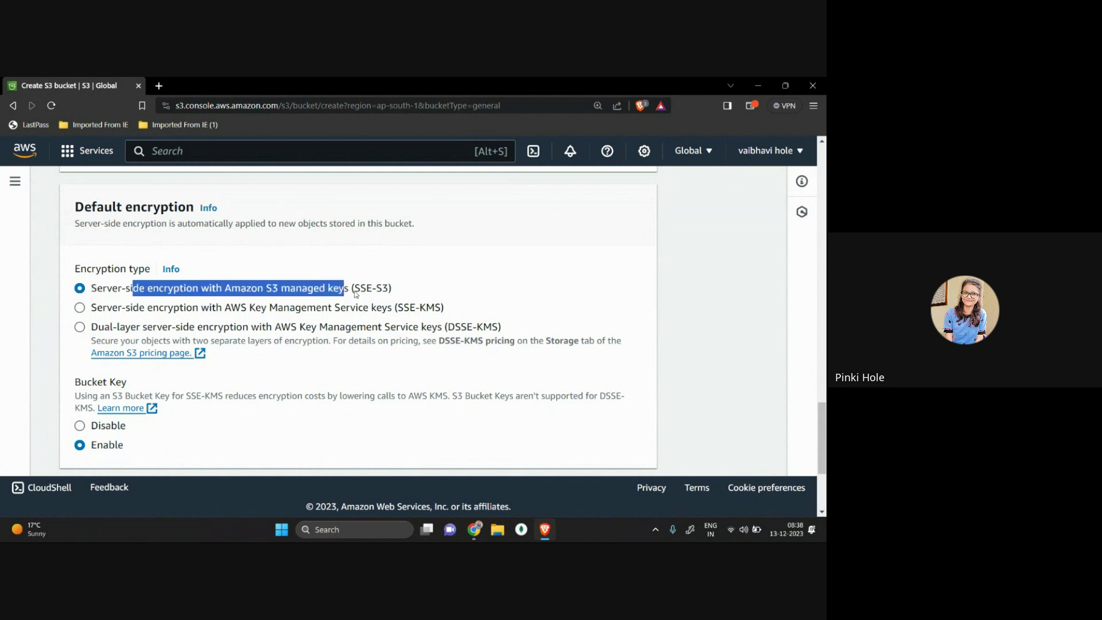
left_click(356, 294)
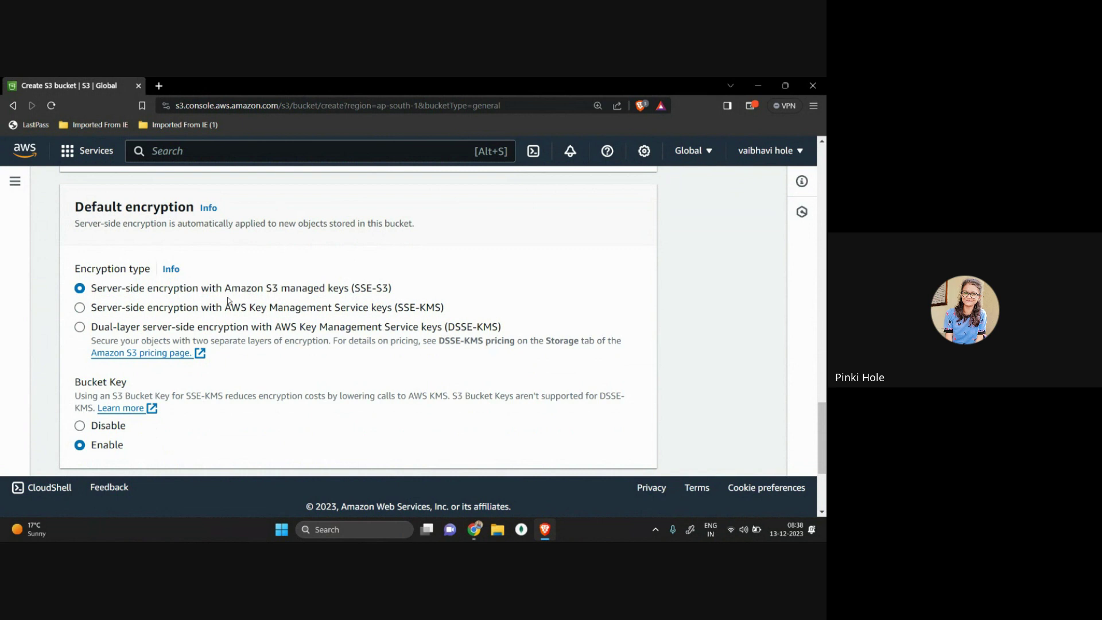
scroll(227, 297, "down", 3)
left_click_drag(69, 208, 154, 208)
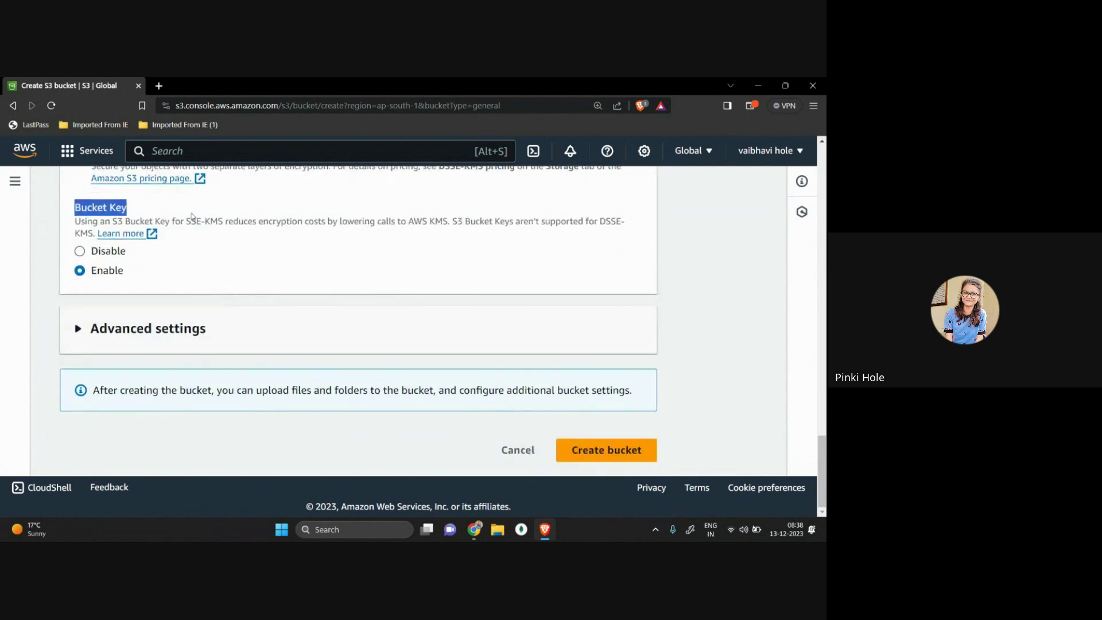
left_click(225, 276)
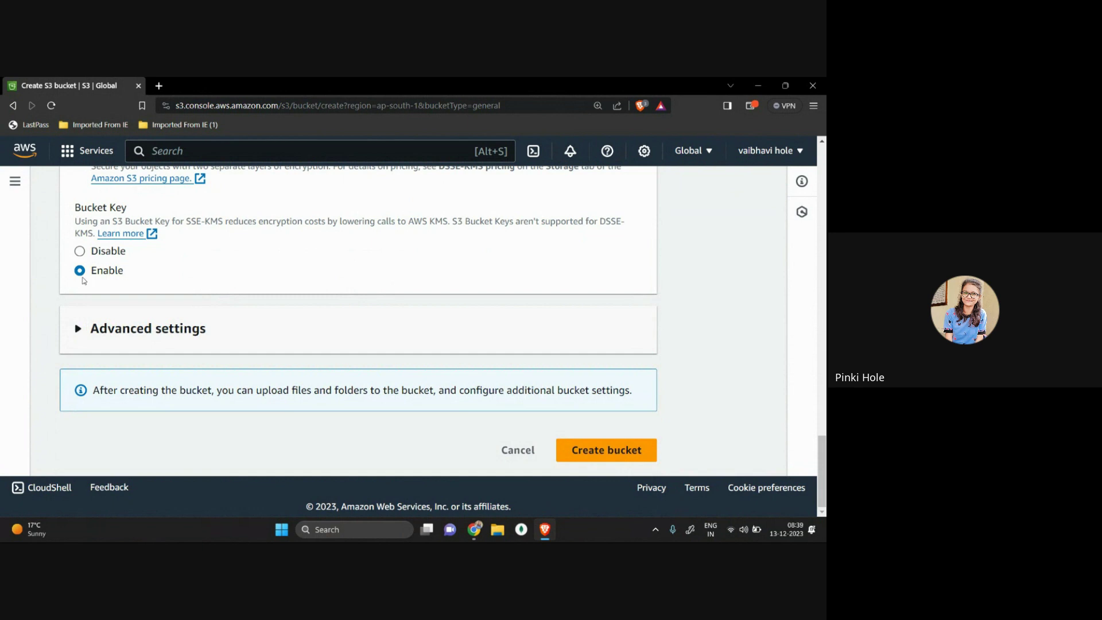
Step: Expand Advanced settings and review the Object Lock (WORM) description, leaving Object Lock disabled
left_click(92, 332)
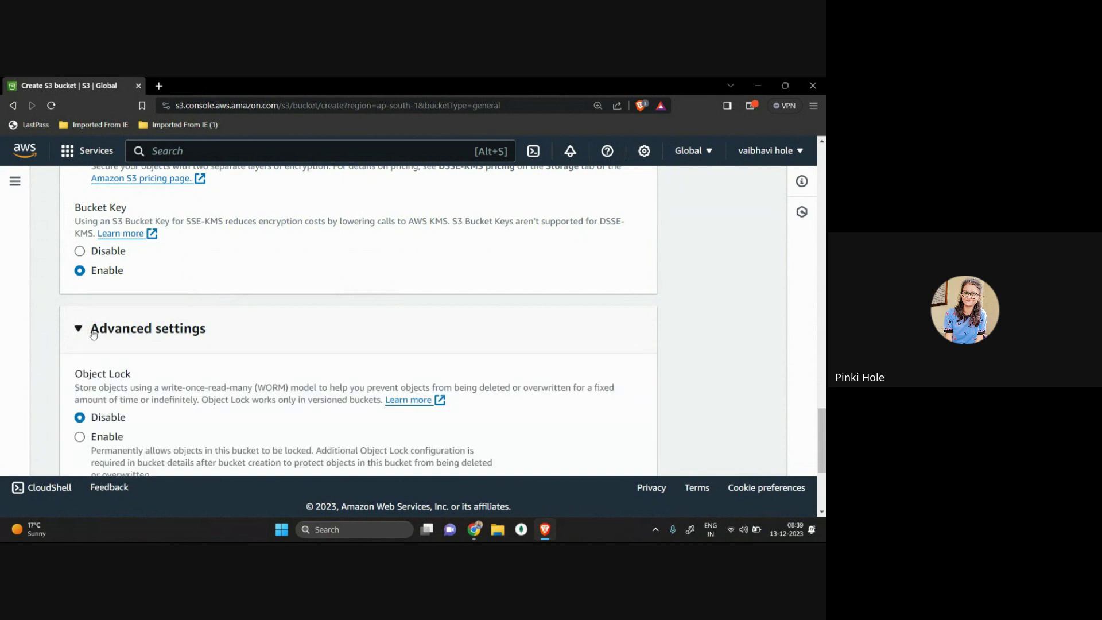
scroll(223, 361, "down", 2)
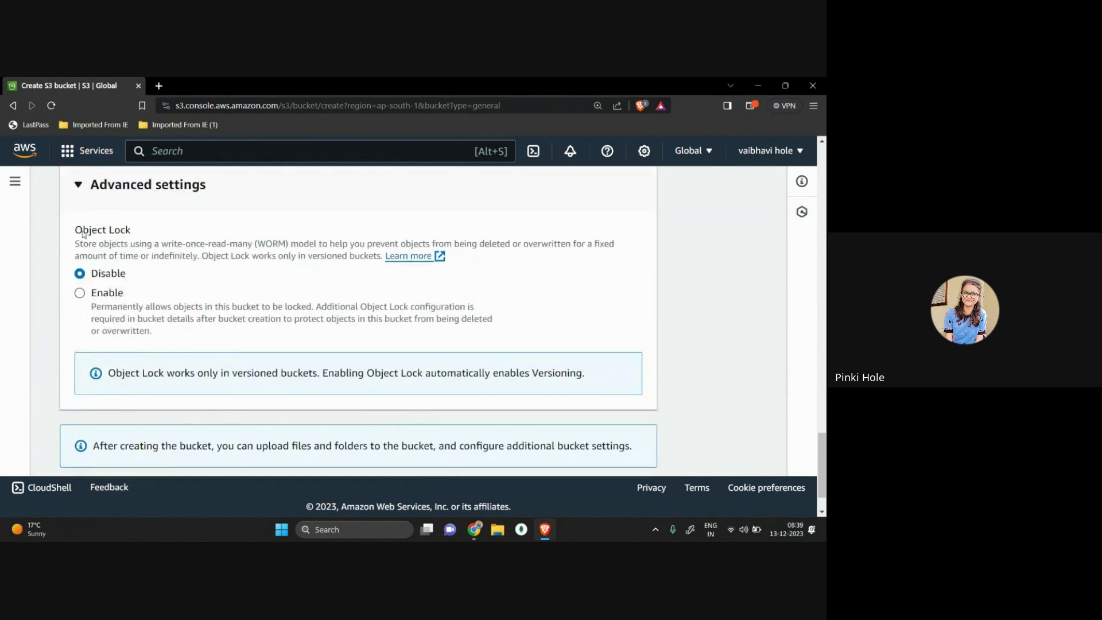
left_click_drag(83, 229, 167, 244)
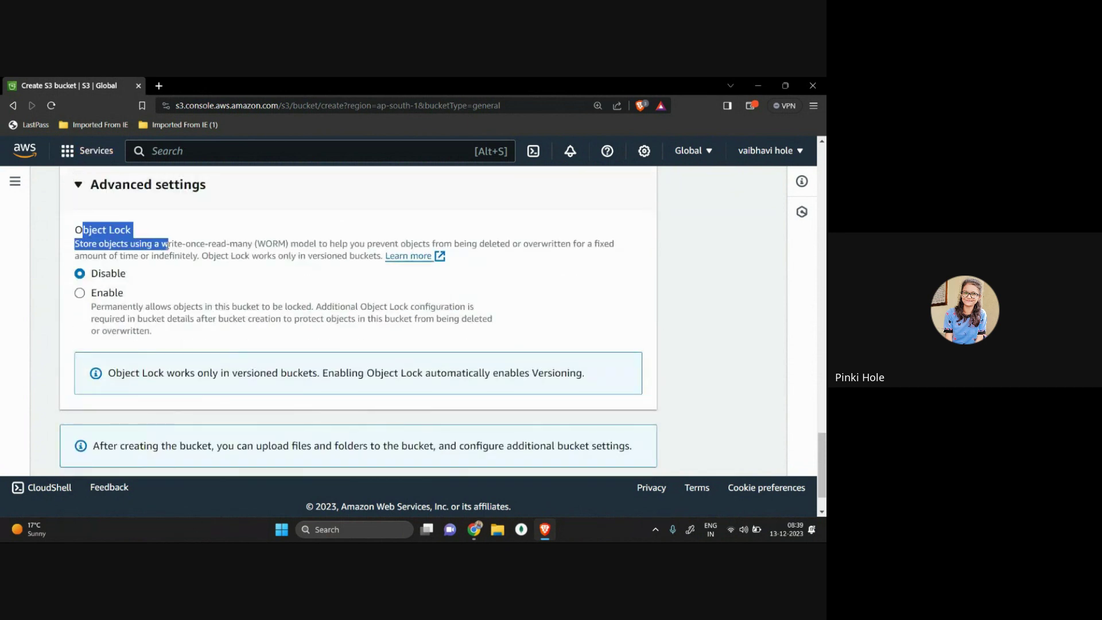
left_click(267, 225)
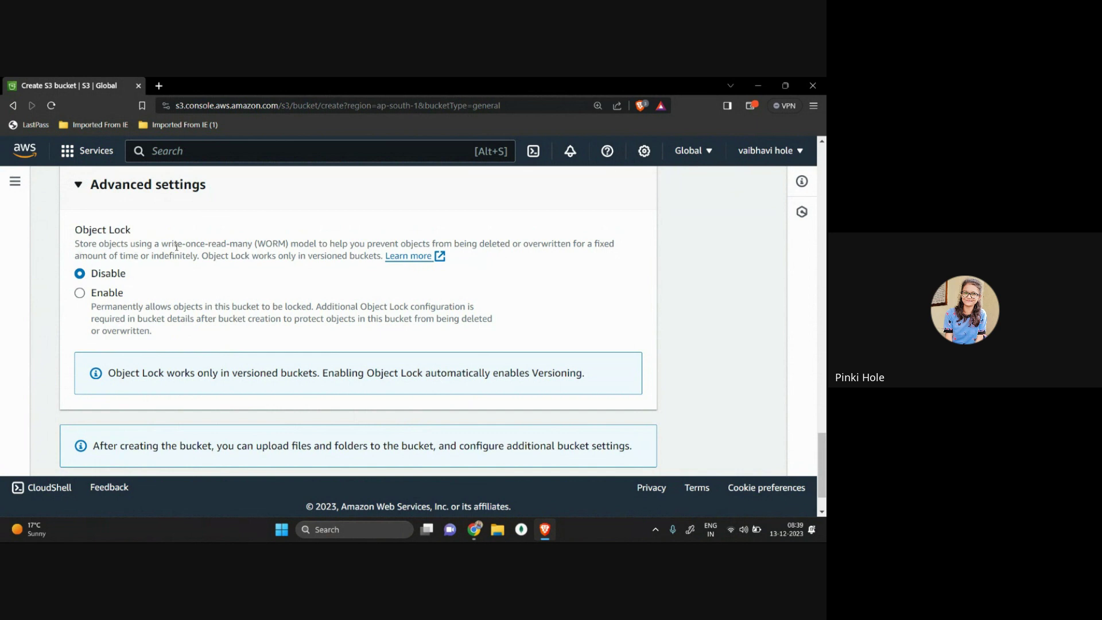
left_click_drag(175, 244, 272, 245)
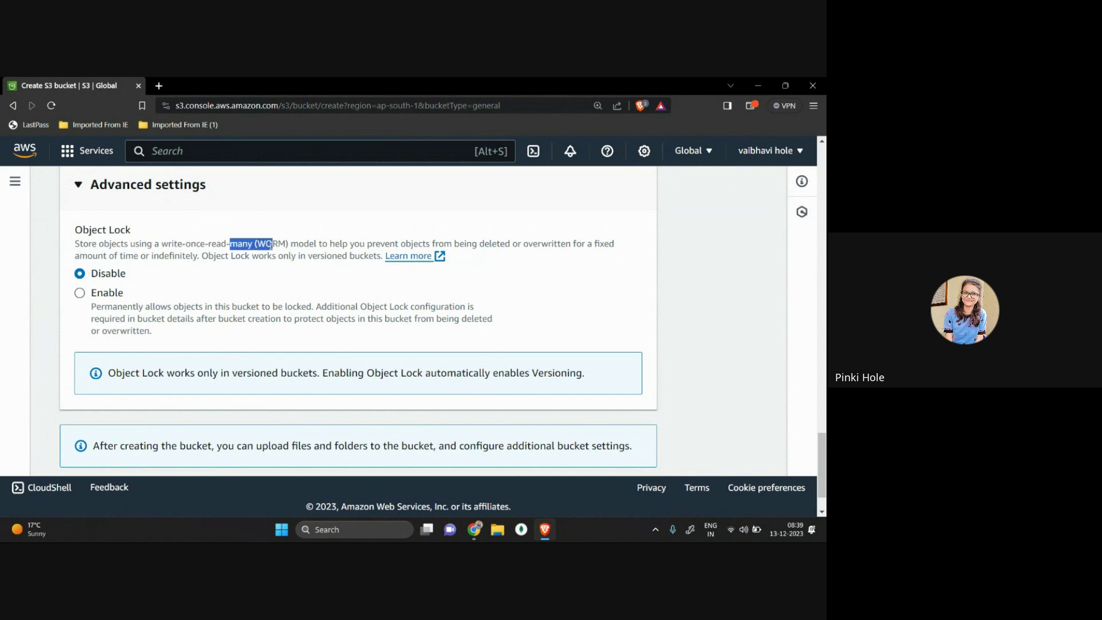
double_click(281, 244)
left_click_drag(347, 243, 444, 244)
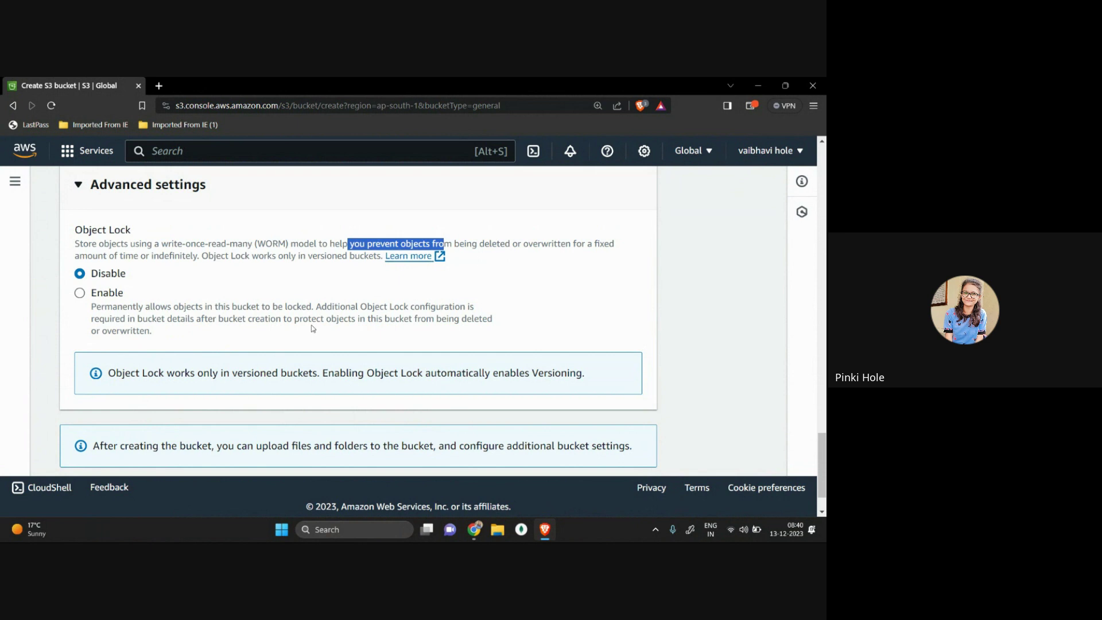
scroll(313, 329, "down", 1)
scroll(291, 341, "up", 3)
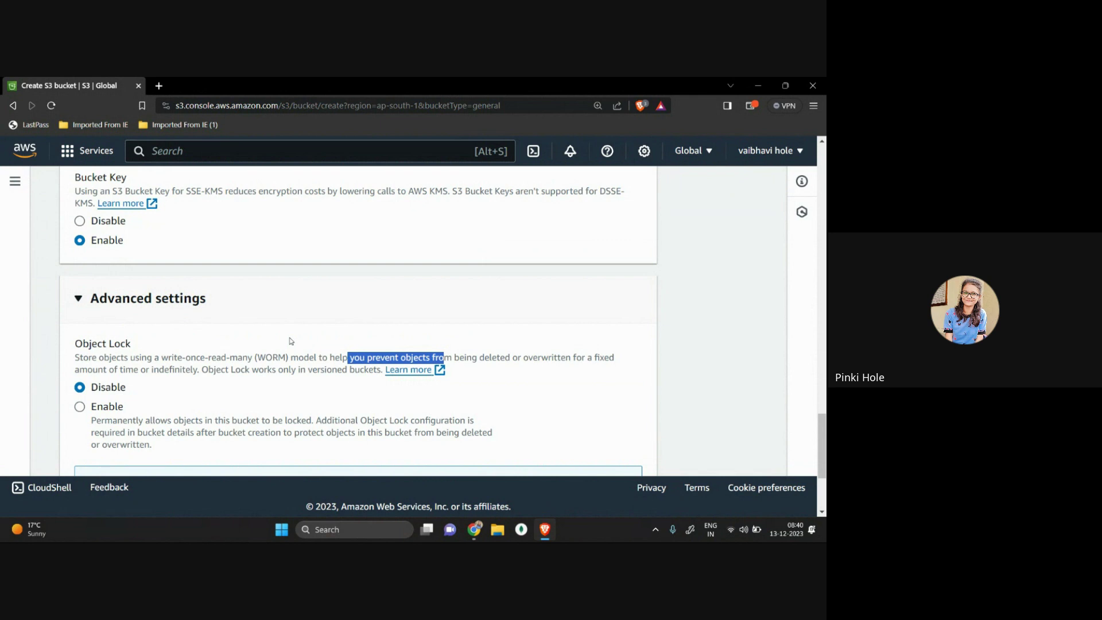
scroll(291, 340, "down", 3)
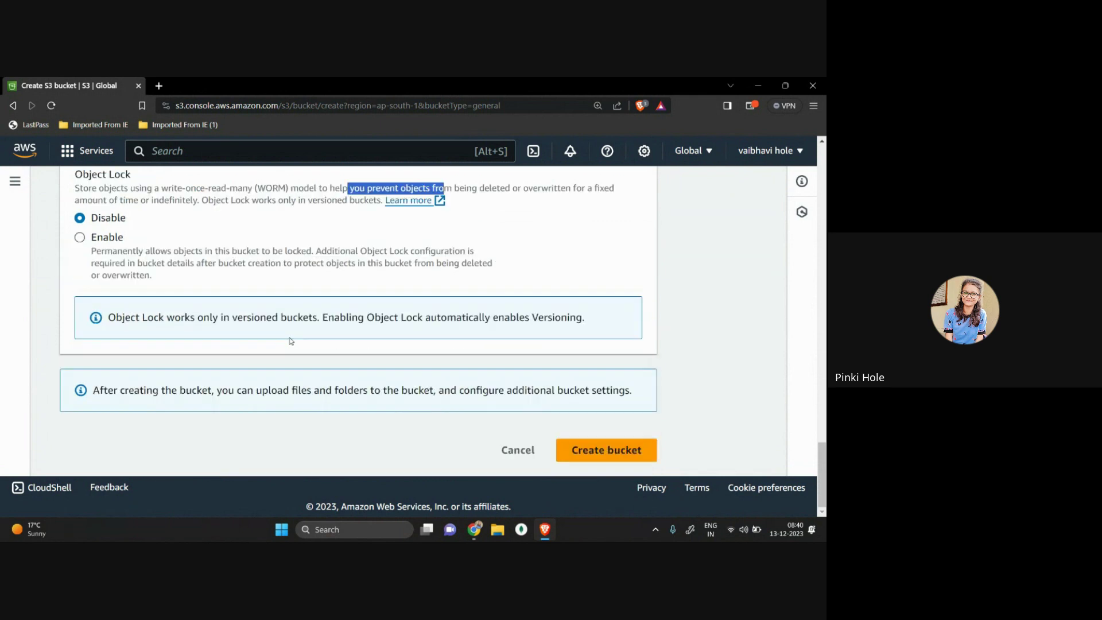
Step: Create igcp-first-bucket and check its ap-south-1 region, not-public access and creation date
left_click(605, 454)
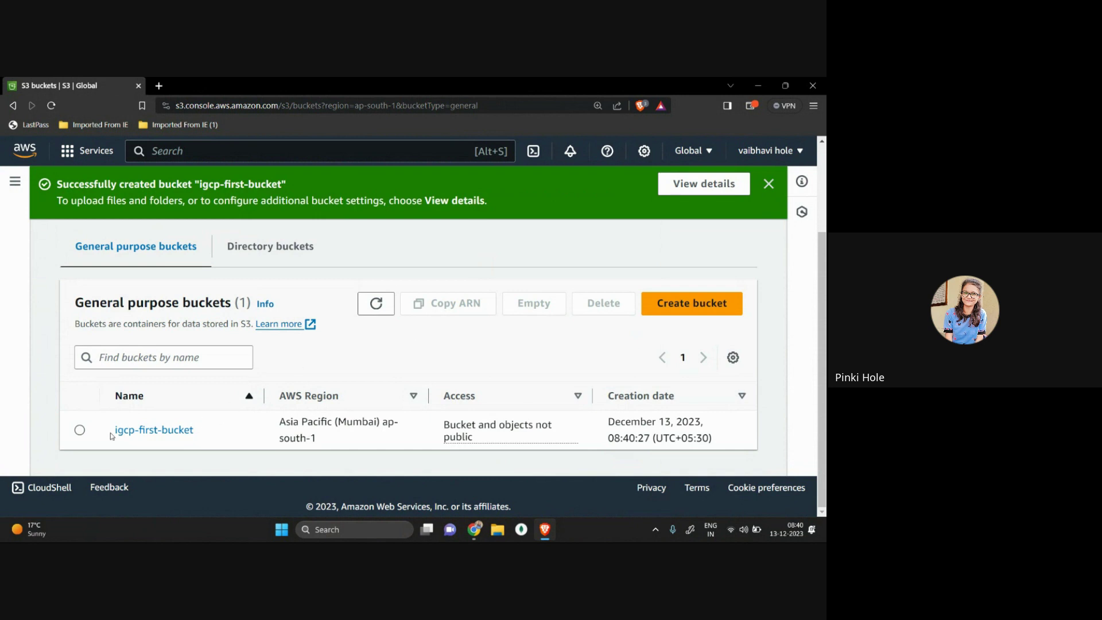
left_click_drag(342, 448, 210, 402)
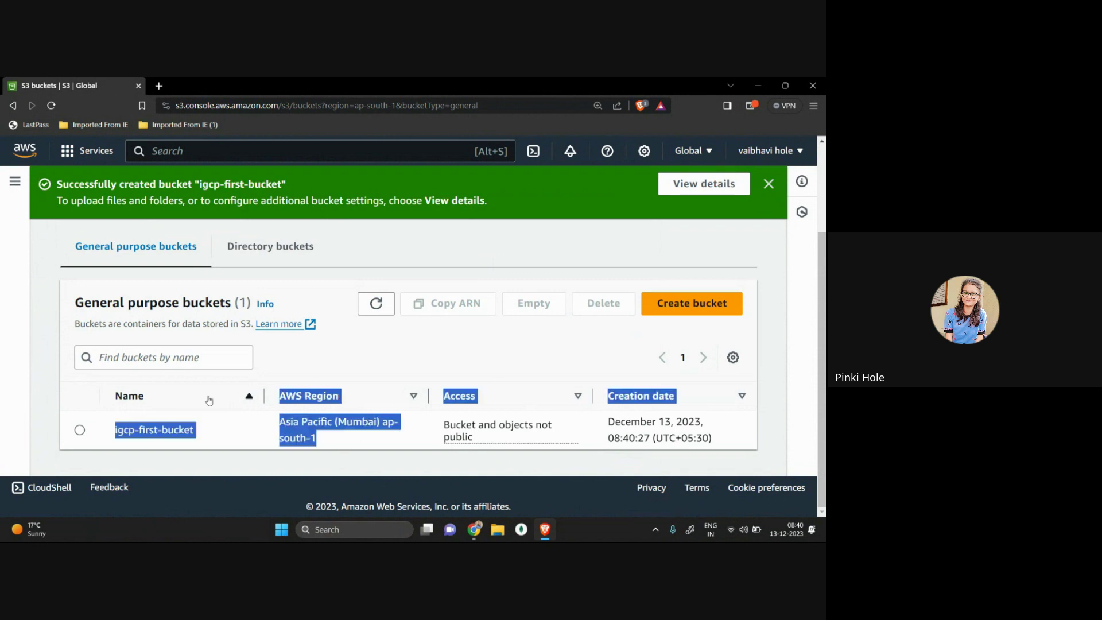
left_click_drag(283, 412, 282, 417)
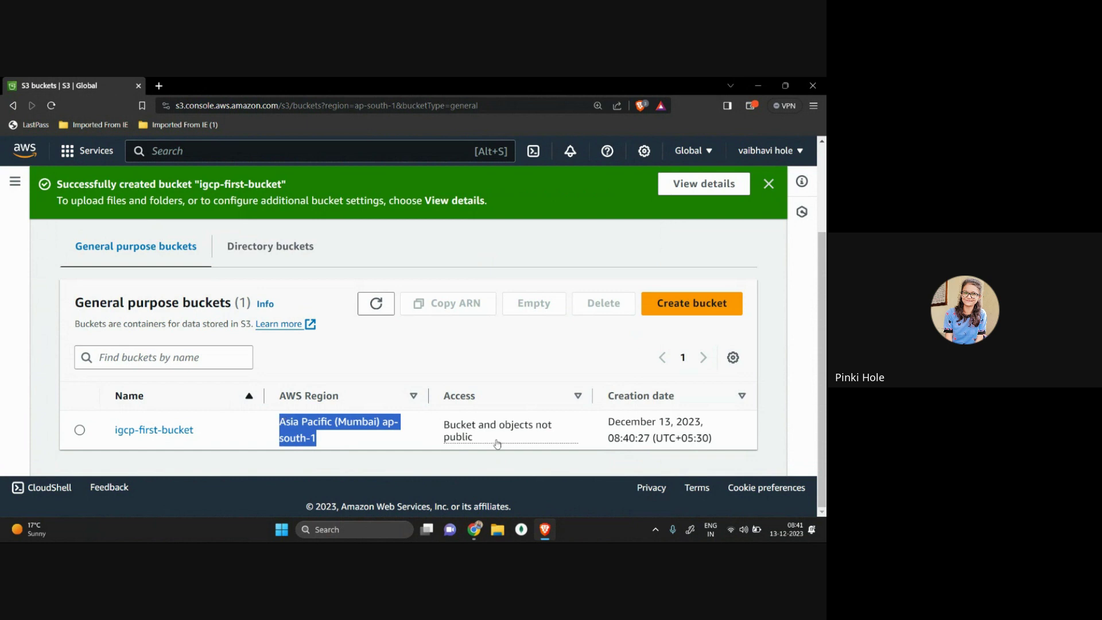
left_click_drag(487, 445, 434, 415)
left_click(488, 483)
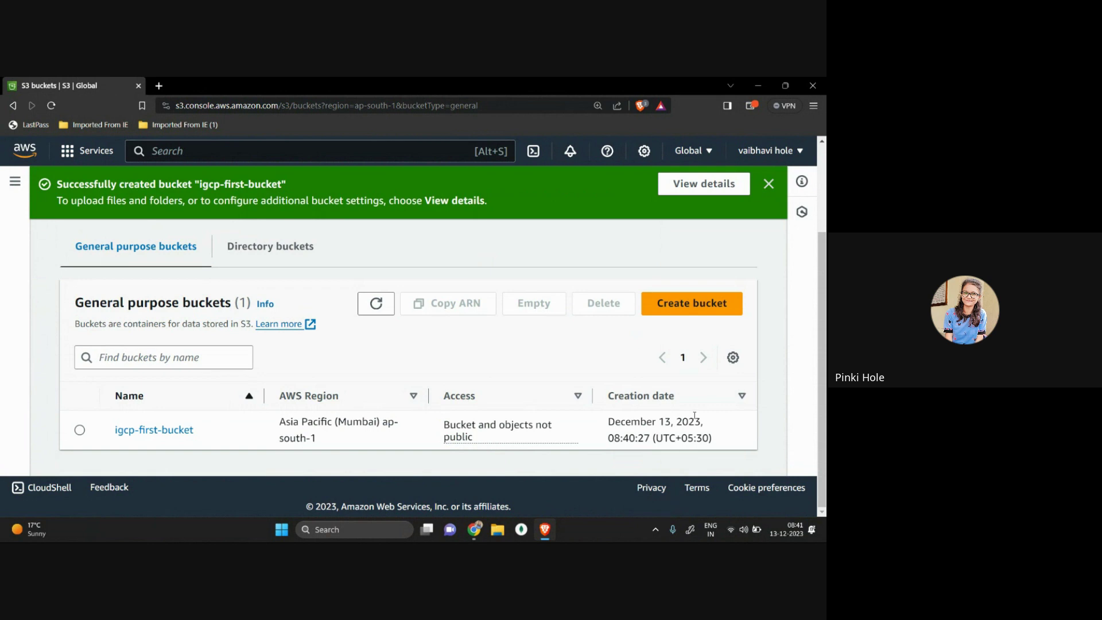
left_click_drag(725, 447, 612, 421)
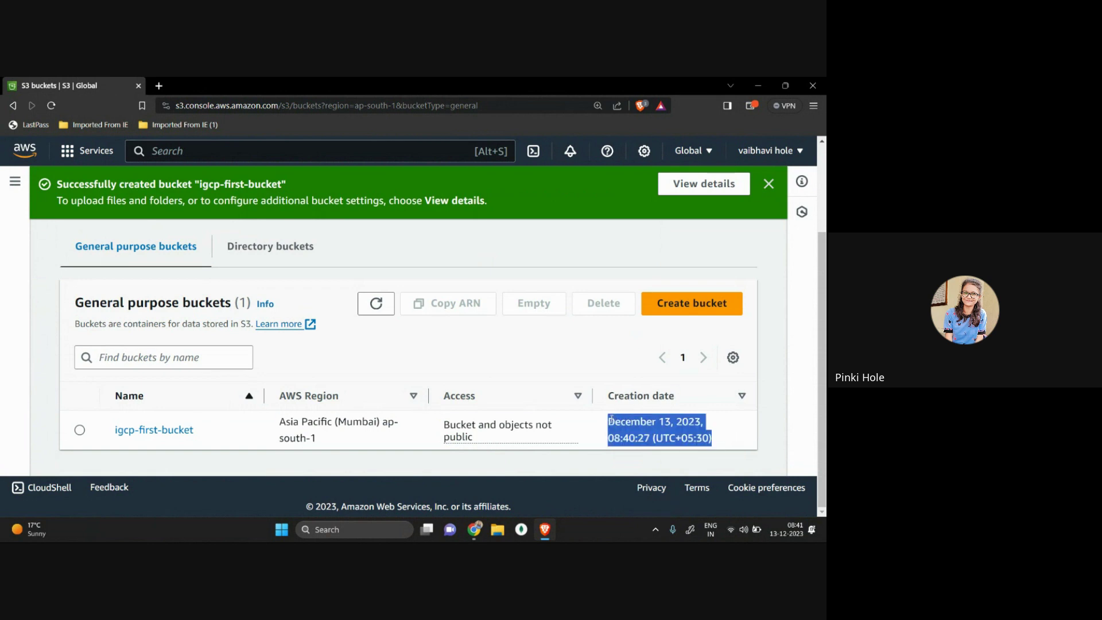
Step: Open the empty igcp-first-bucket and go to its Upload page
left_click(179, 430)
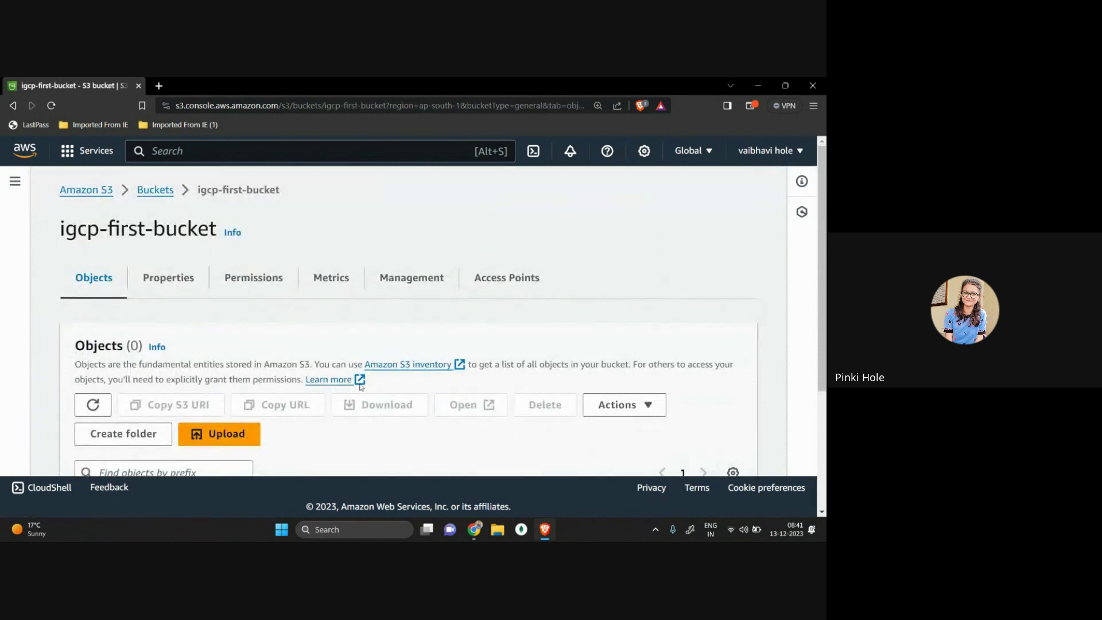
scroll(361, 386, "down", 3)
scroll(362, 413, "down", 1)
scroll(365, 399, "up", 1)
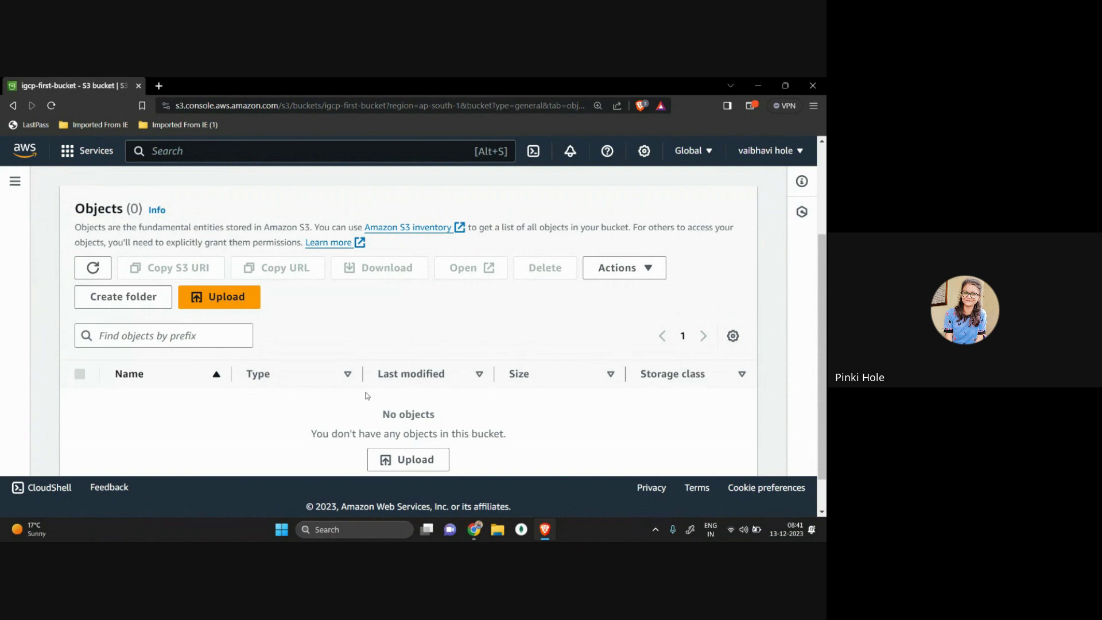
left_click(393, 459)
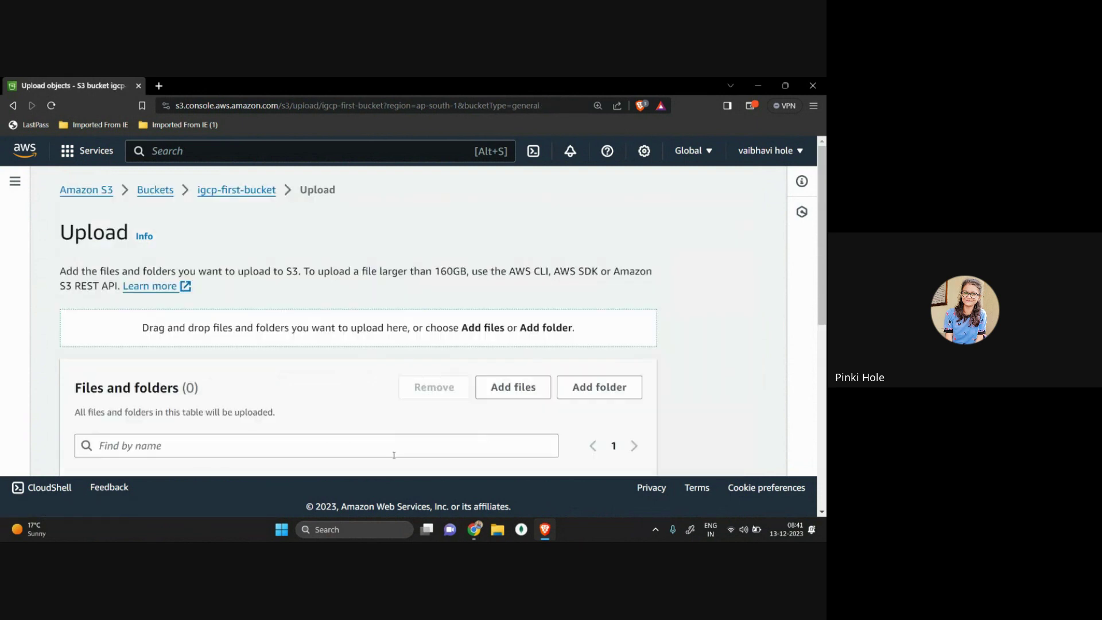
Step: Return to the igcp-first-bucket objects page and reopen the Upload page
scroll(394, 452, "down", 4)
scroll(402, 344, "up", 2)
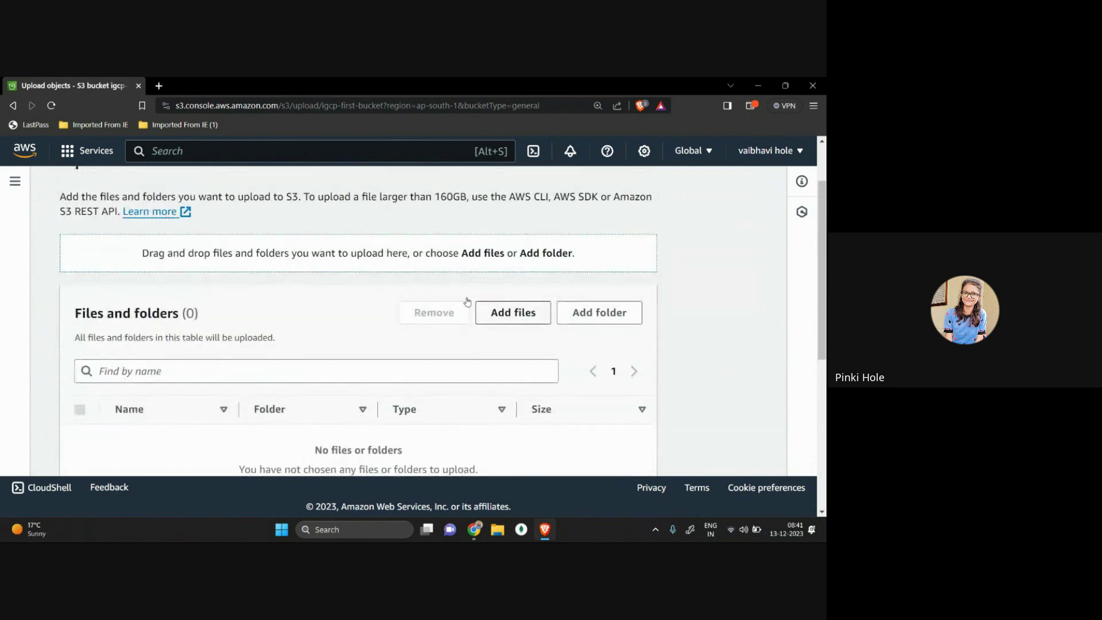
scroll(287, 241, "up", 2)
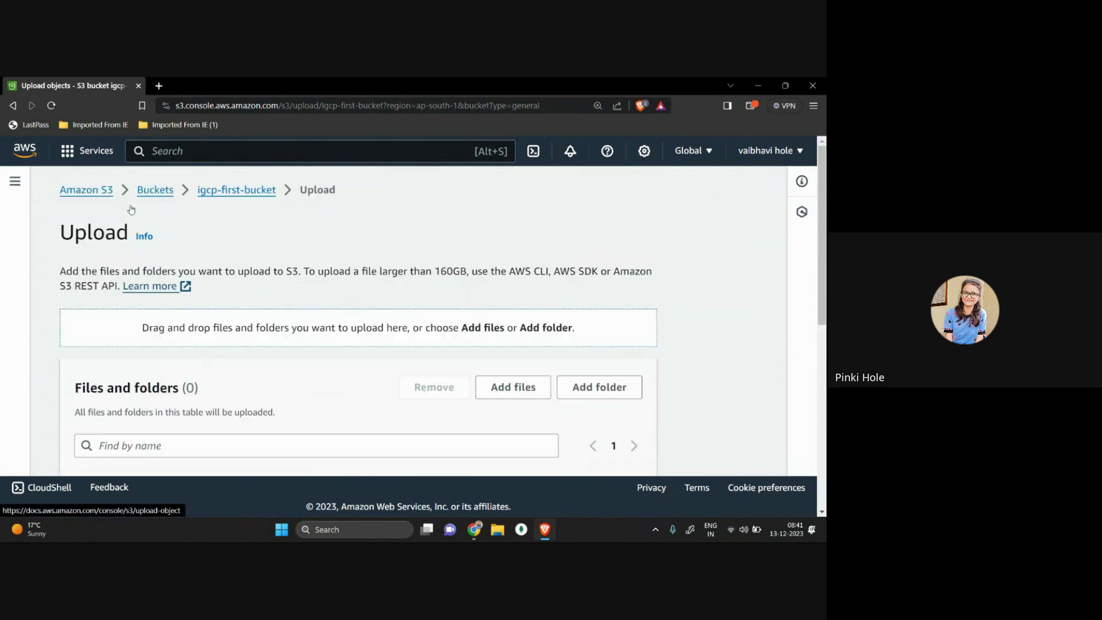
left_click(230, 191)
scroll(230, 194, "down", 3)
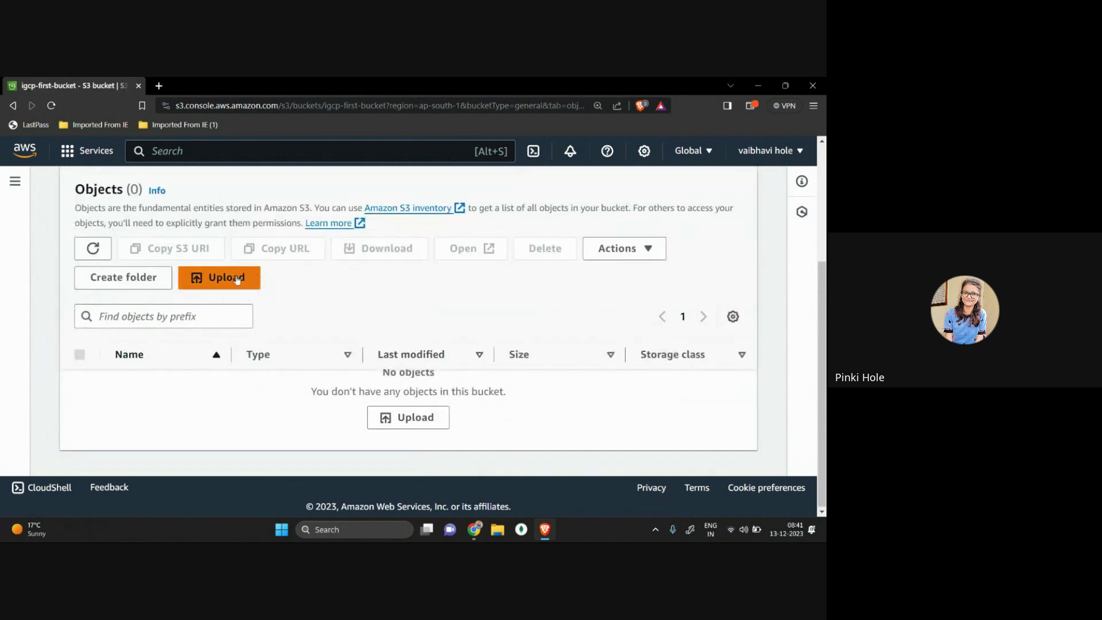
left_click(407, 419)
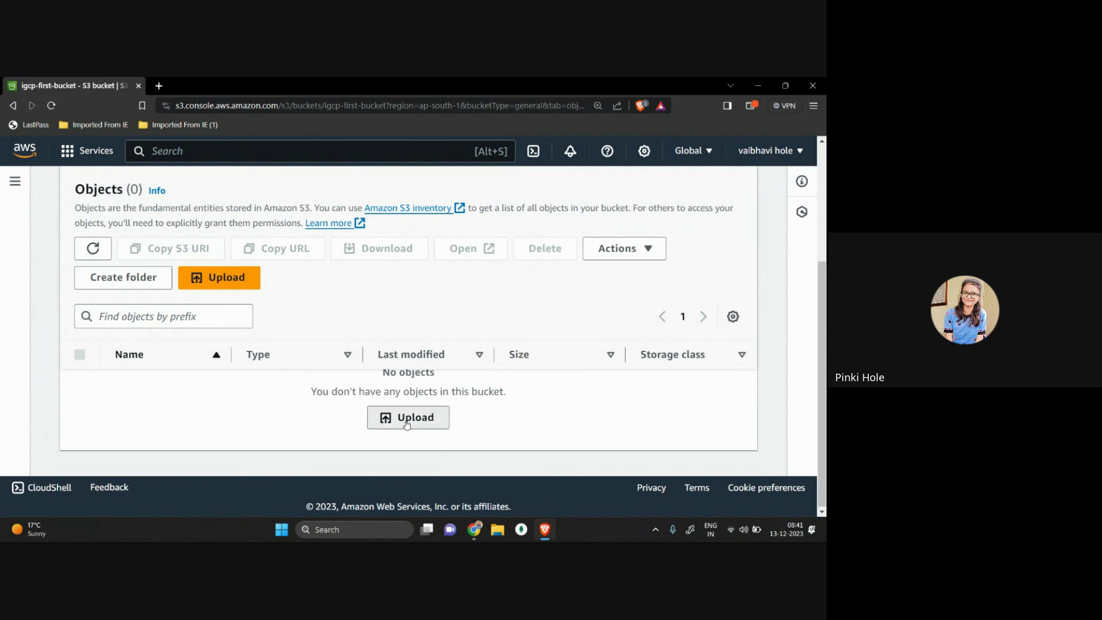
Step: Add images.png from the Downloads folder and upload it to igcp-first-bucket
scroll(406, 424, "down", 2)
scroll(406, 425, "down", 1)
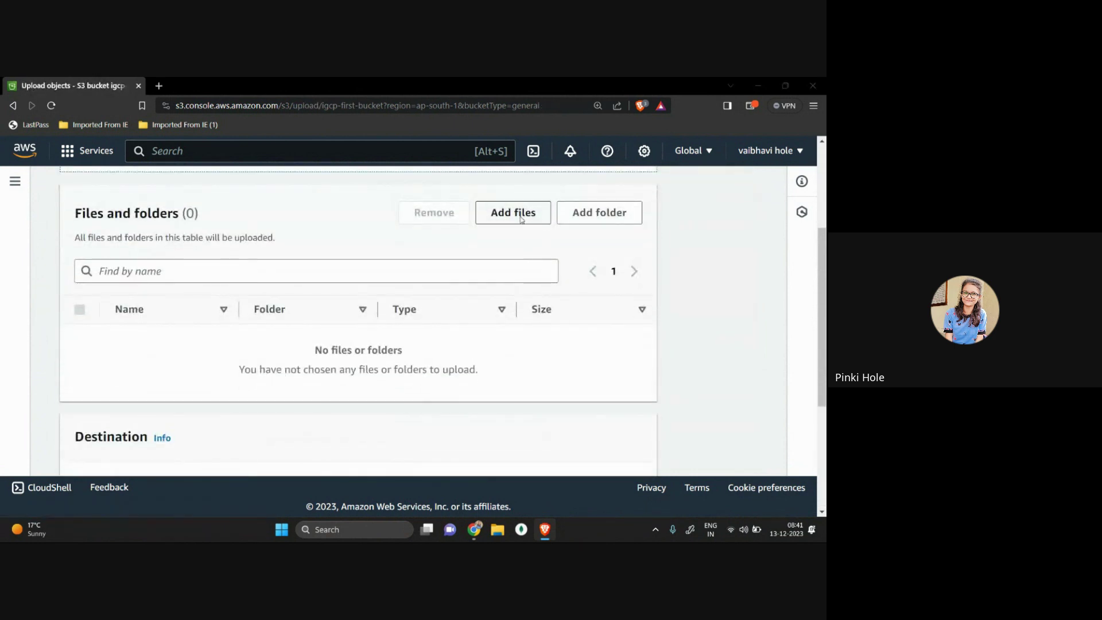
left_click(521, 219)
scroll(205, 198, "down", 5)
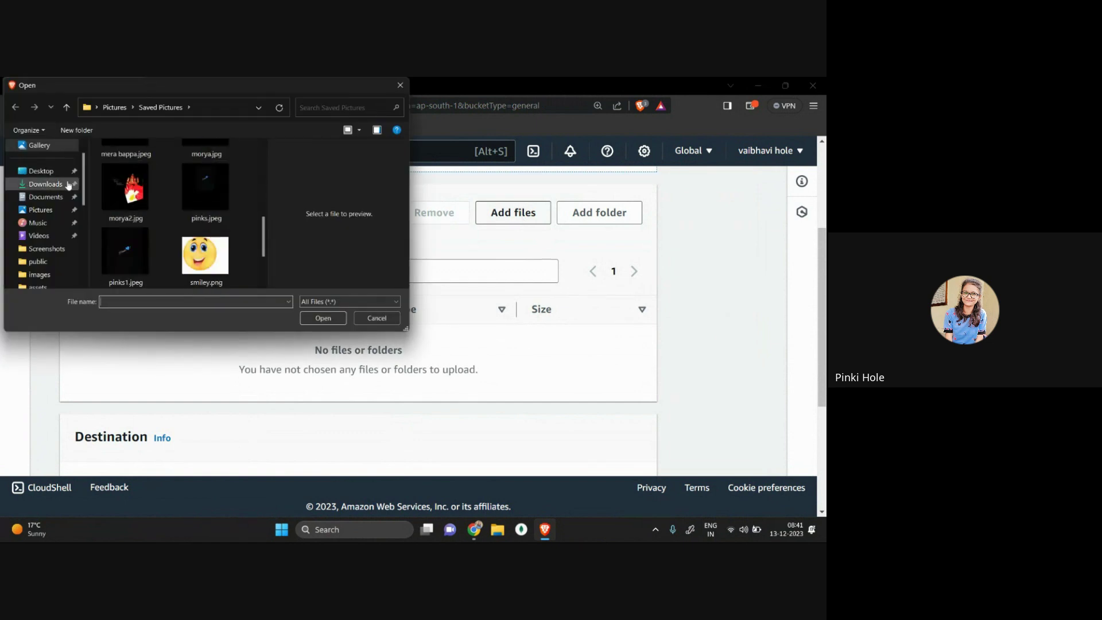
left_click(60, 190)
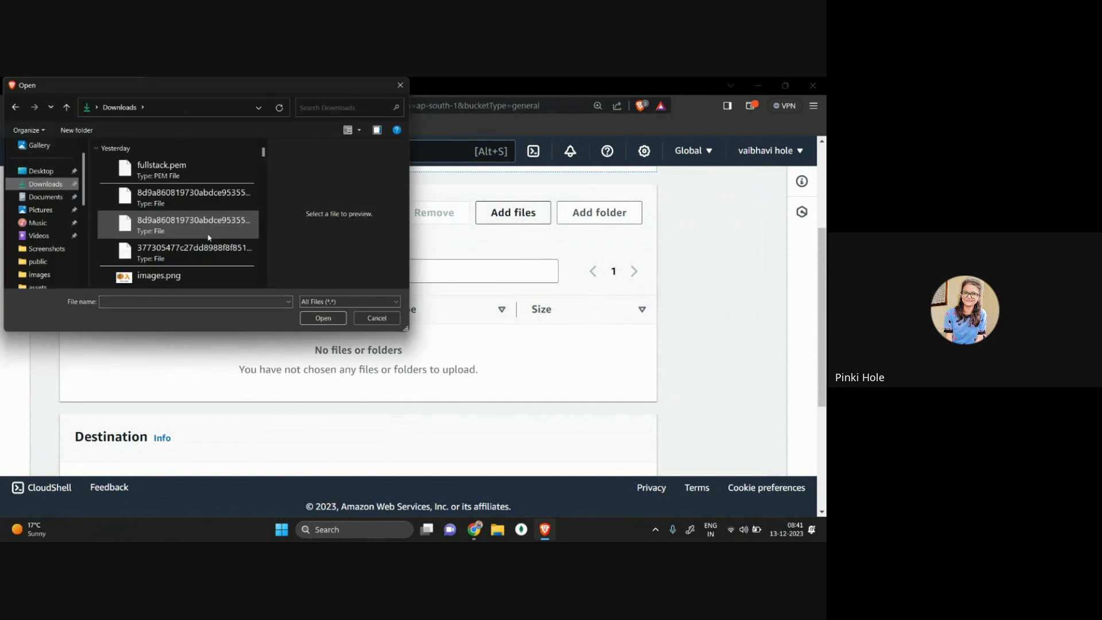
scroll(163, 265, "down", 1)
left_click(182, 216)
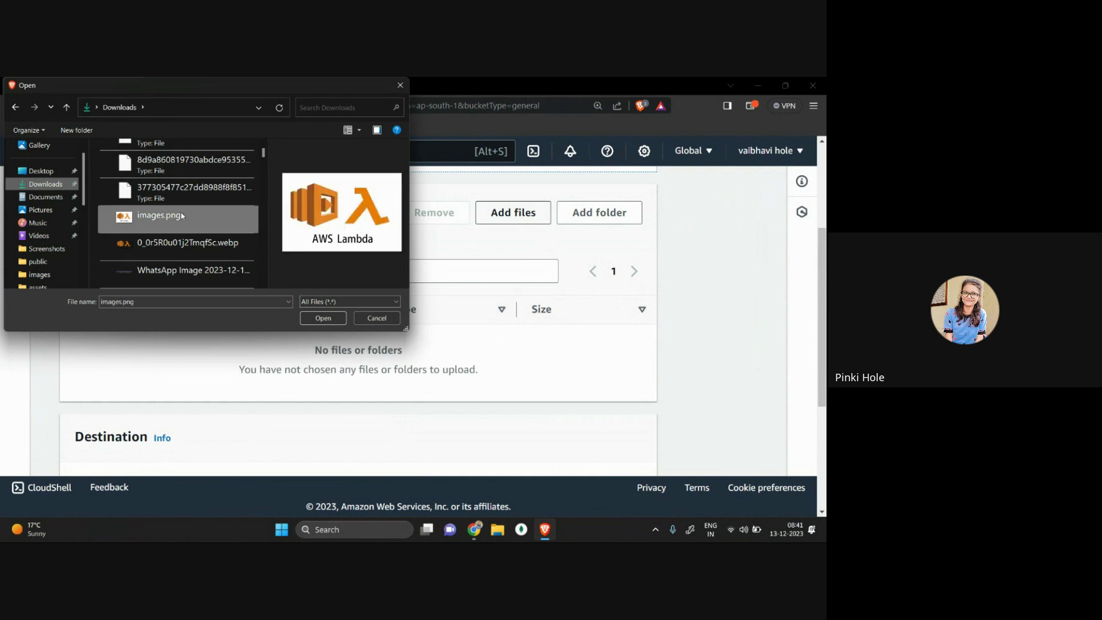
left_click(322, 318)
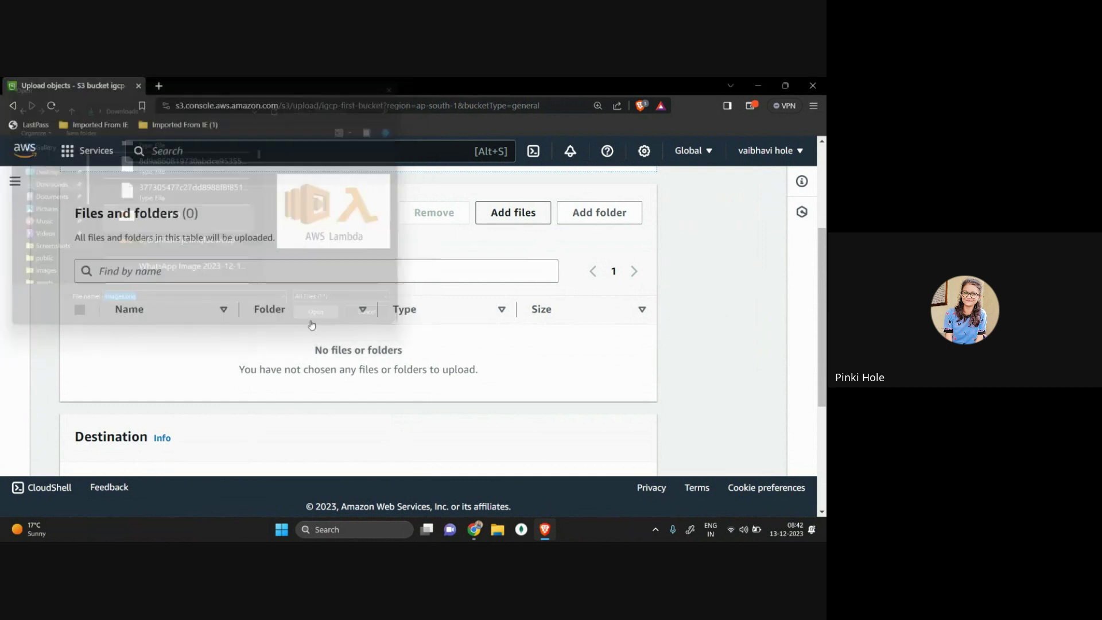
scroll(278, 339, "down", 3)
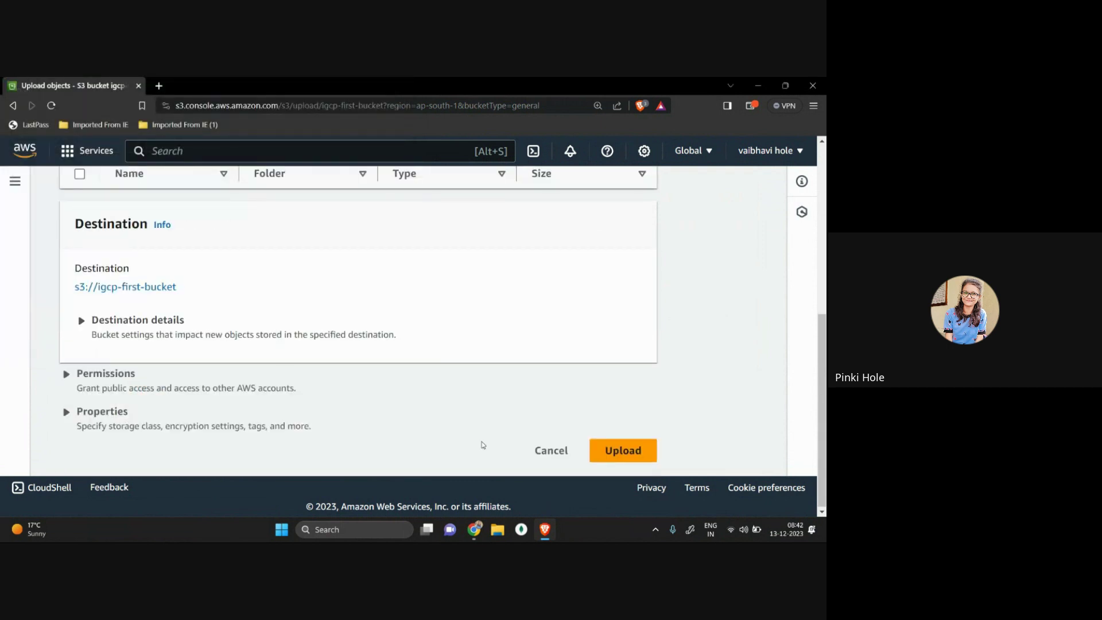
left_click(623, 450)
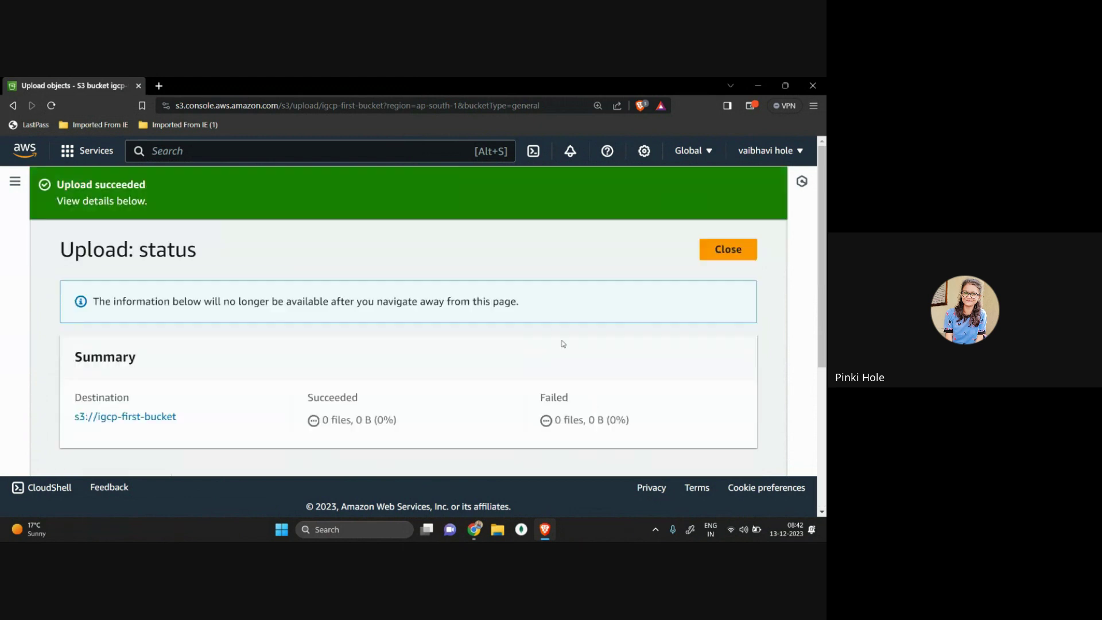
Step: Go back to the bucket's objects page and reload it
scroll(554, 328, "down", 3)
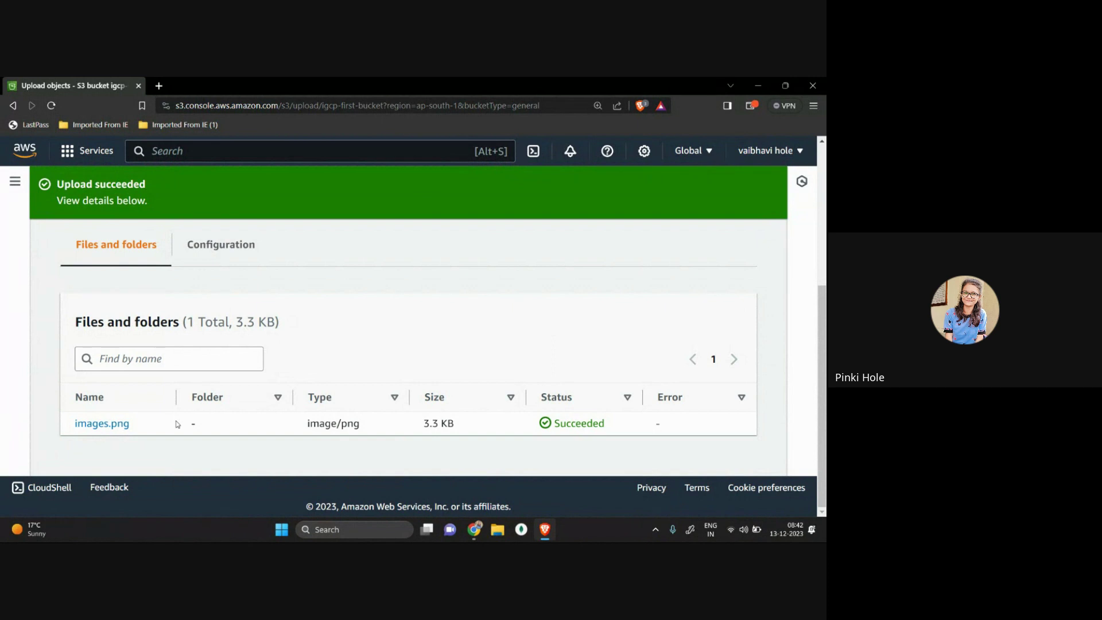
scroll(210, 315, "up", 3)
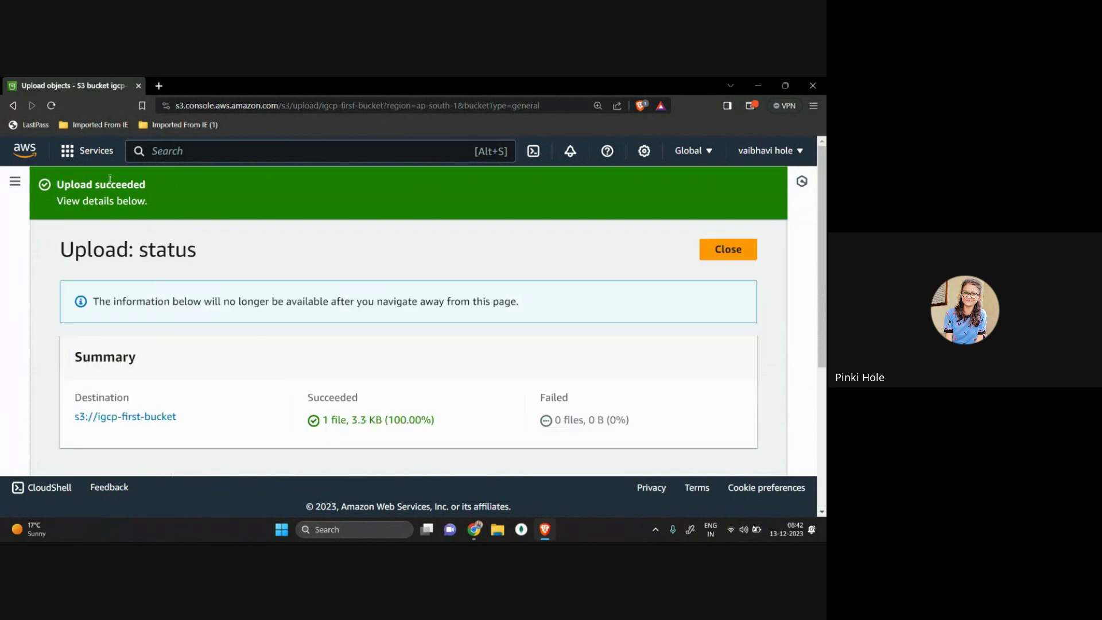
left_click(12, 105)
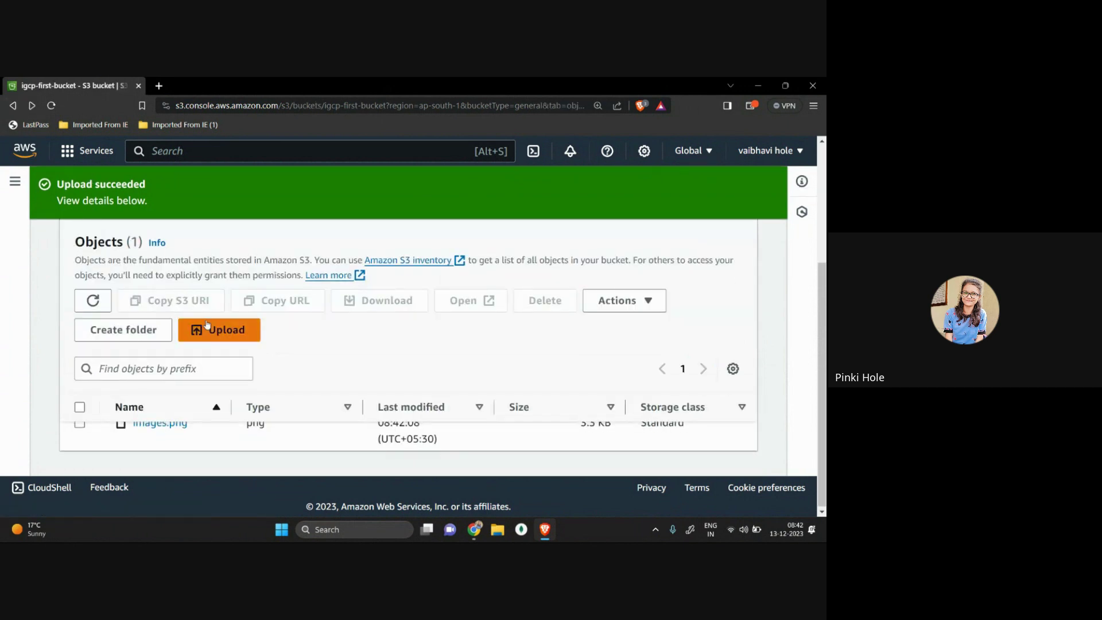
scroll(207, 325, "up", 3)
left_click(13, 105)
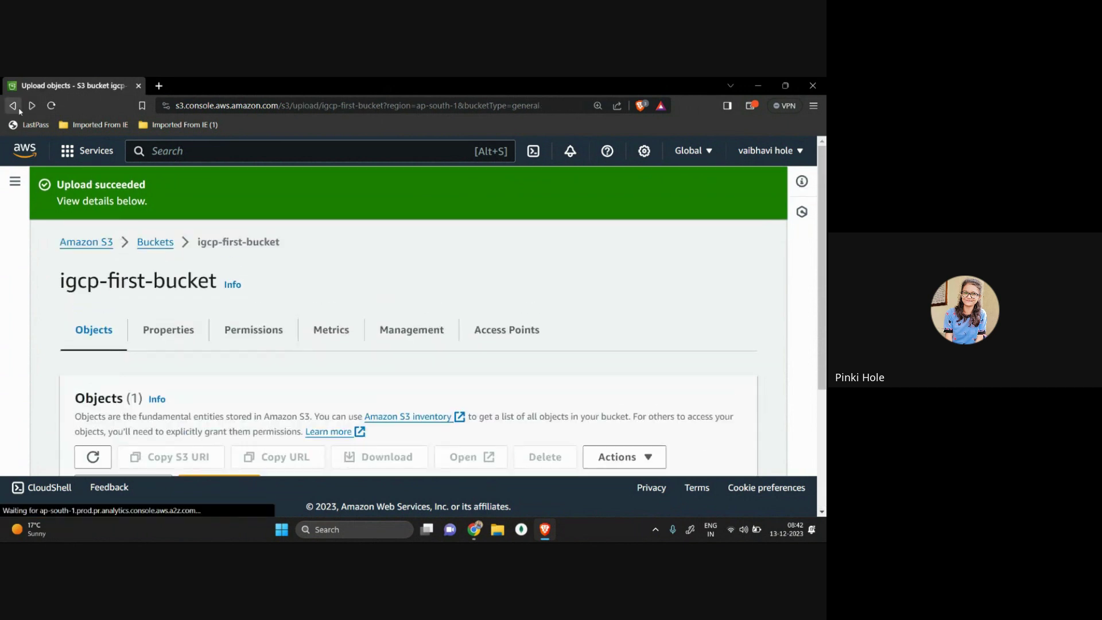
scroll(246, 327, "down", 5)
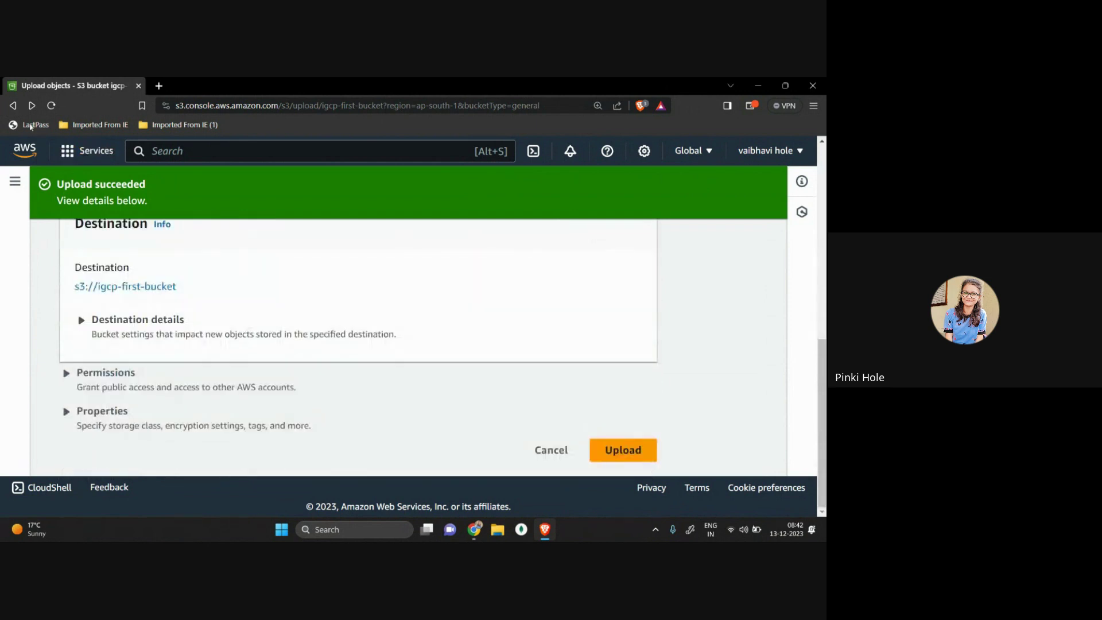
left_click(13, 105)
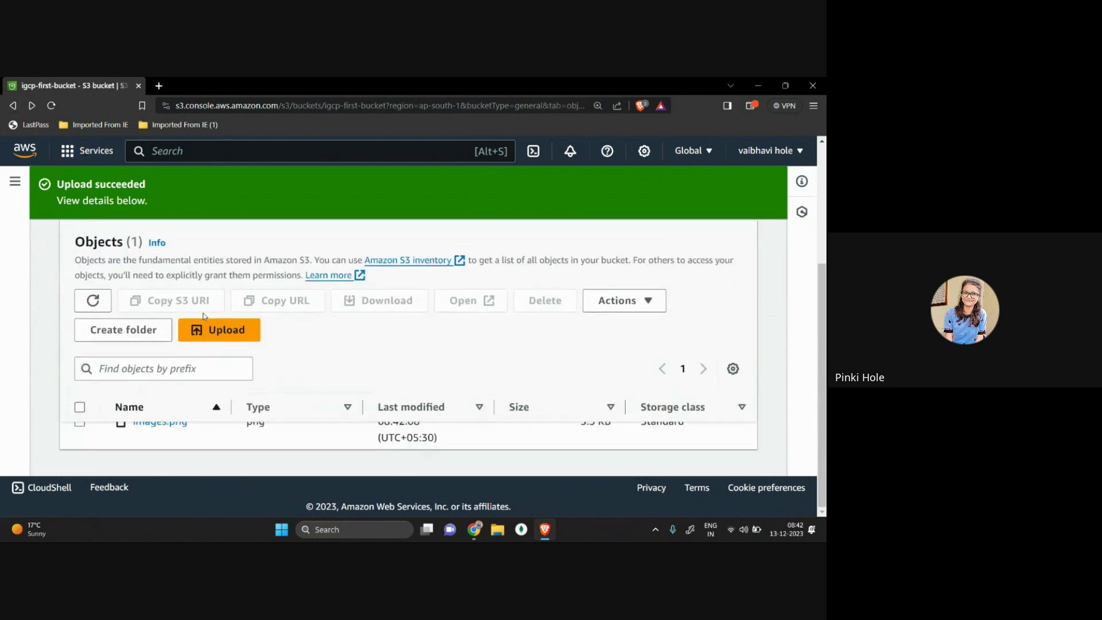
left_click(436, 106)
key("Return")
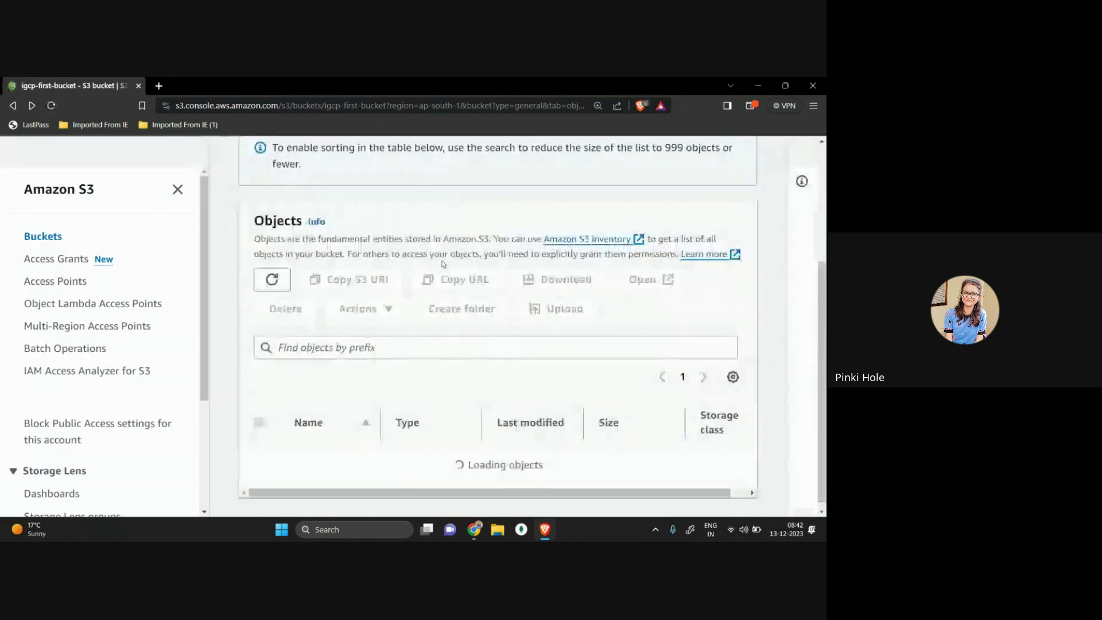
Step: Open igcp-first-bucket from the S3 buckets list to see images.png
left_click(325, 192)
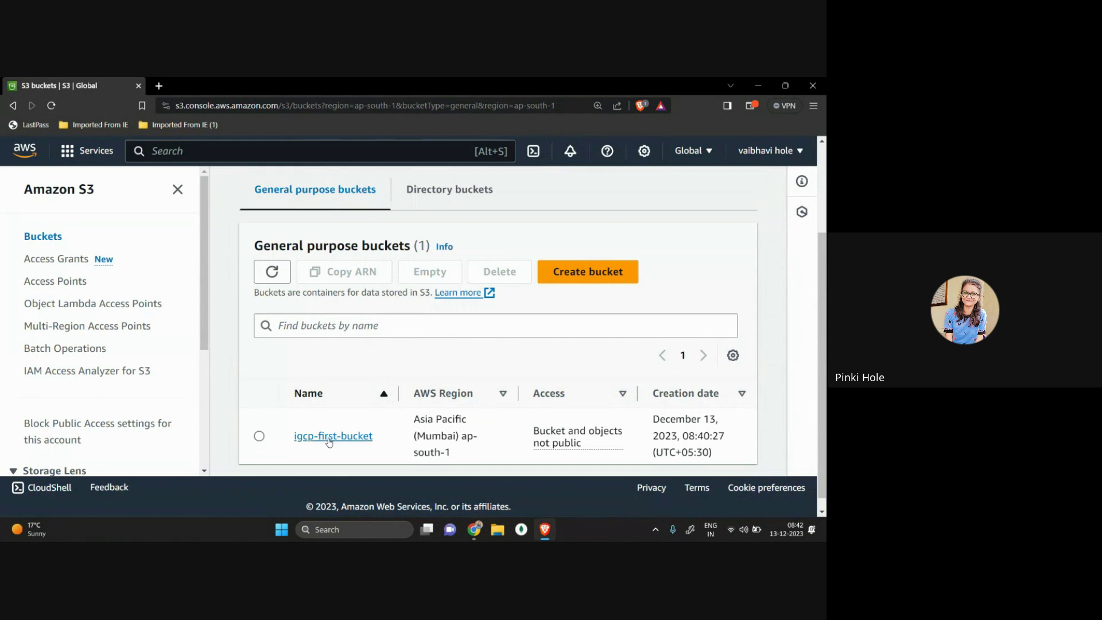
left_click(356, 447)
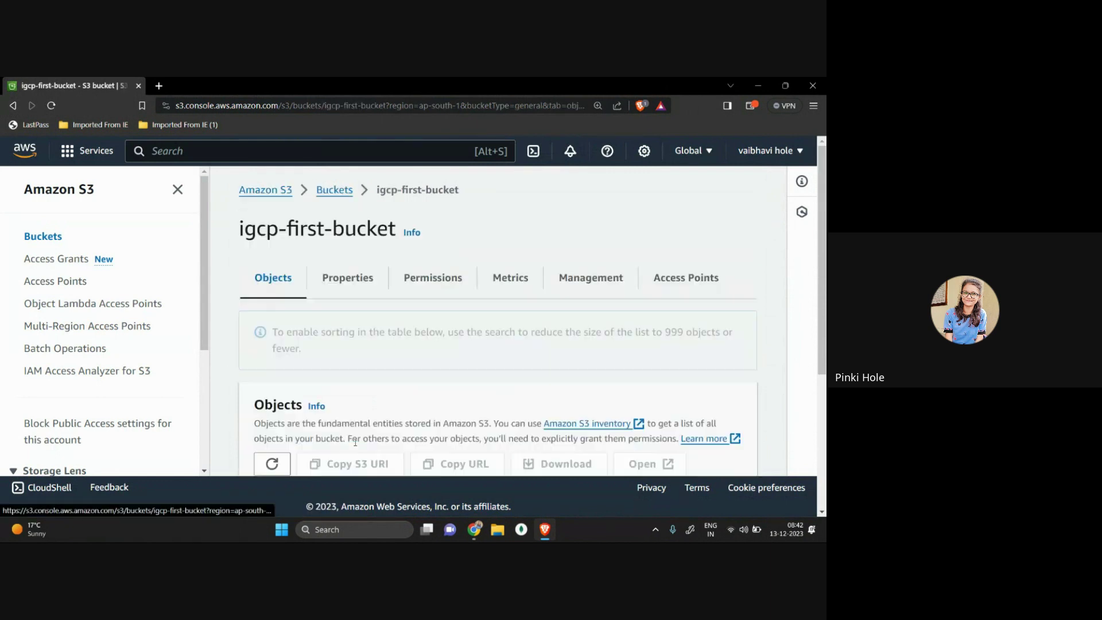
scroll(362, 447, "down", 3)
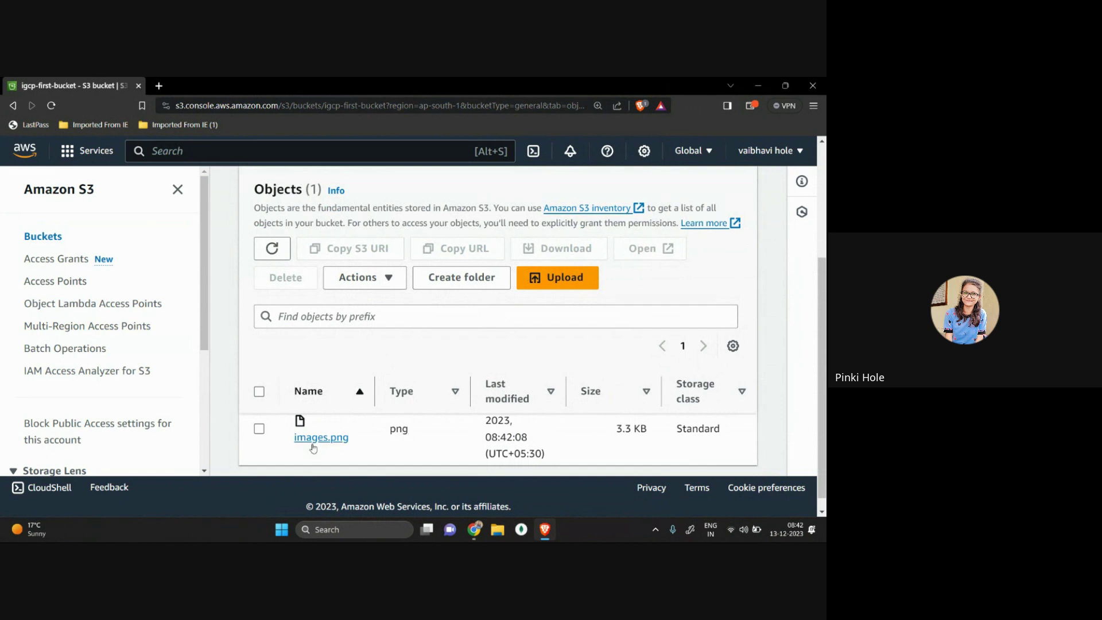
Step: Open the images.png details and try its object URL, which returns access denied
left_click(313, 447)
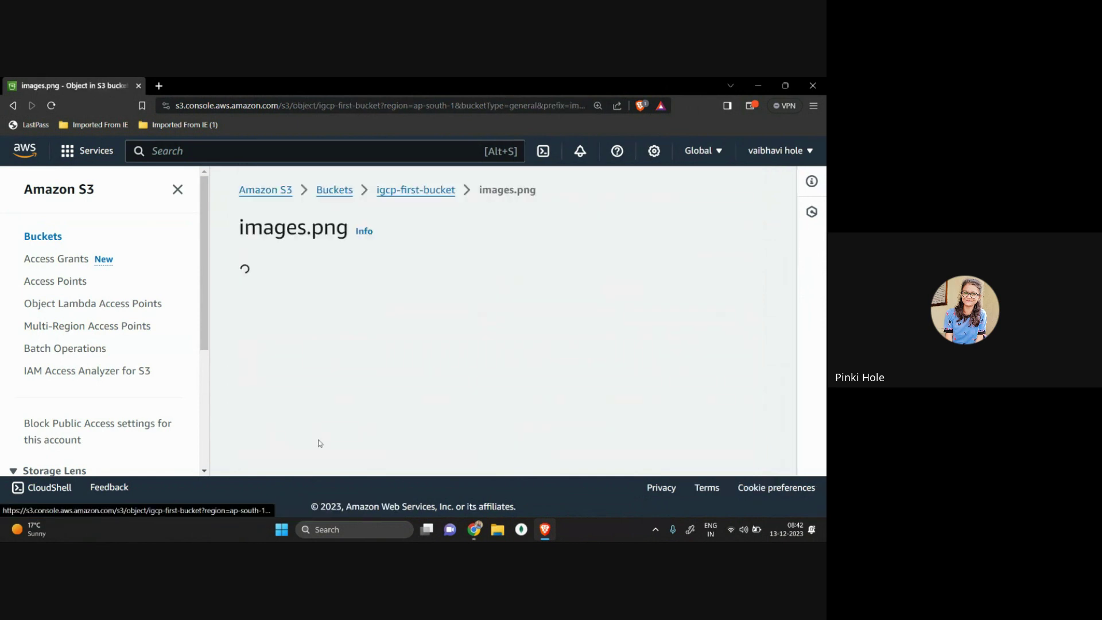
scroll(422, 366, "down", 2)
scroll(422, 366, "down", 10)
scroll(422, 362, "up", 8)
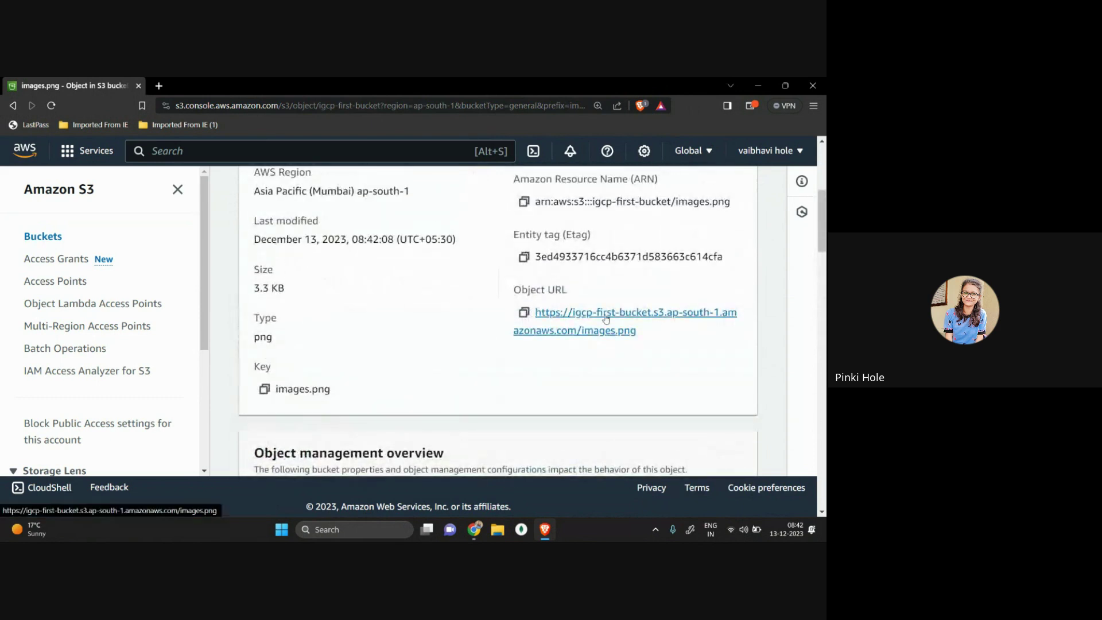
left_click(606, 313)
left_click(13, 105)
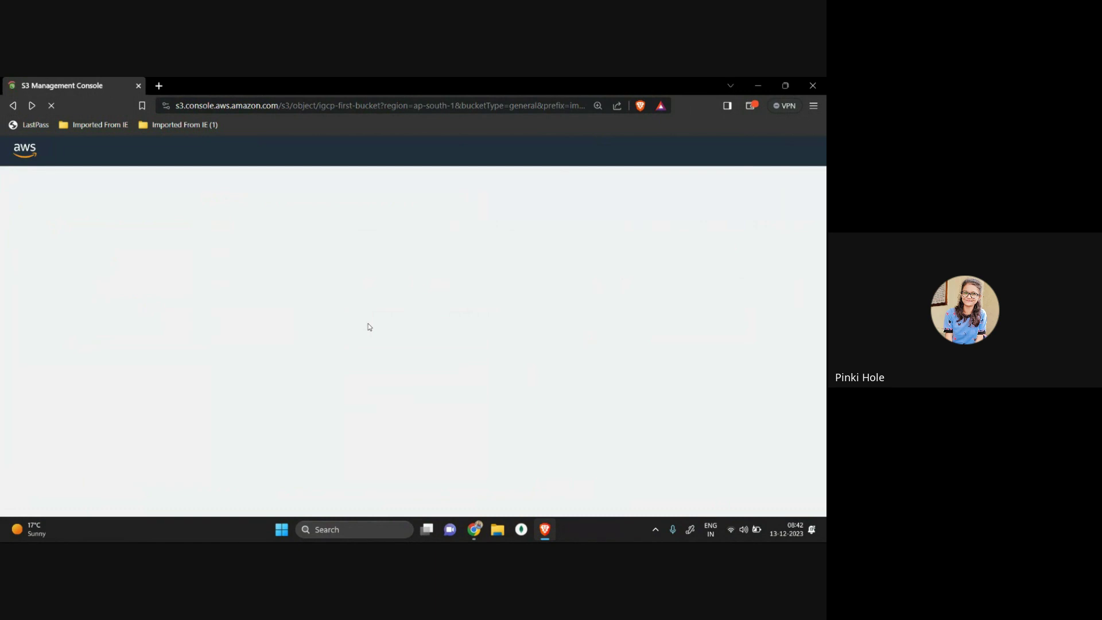
Step: Return to the igcp-first-bucket objects list and select images.png
scroll(368, 323, "down", 8)
scroll(368, 323, "down", 5)
scroll(369, 325, "up", 15)
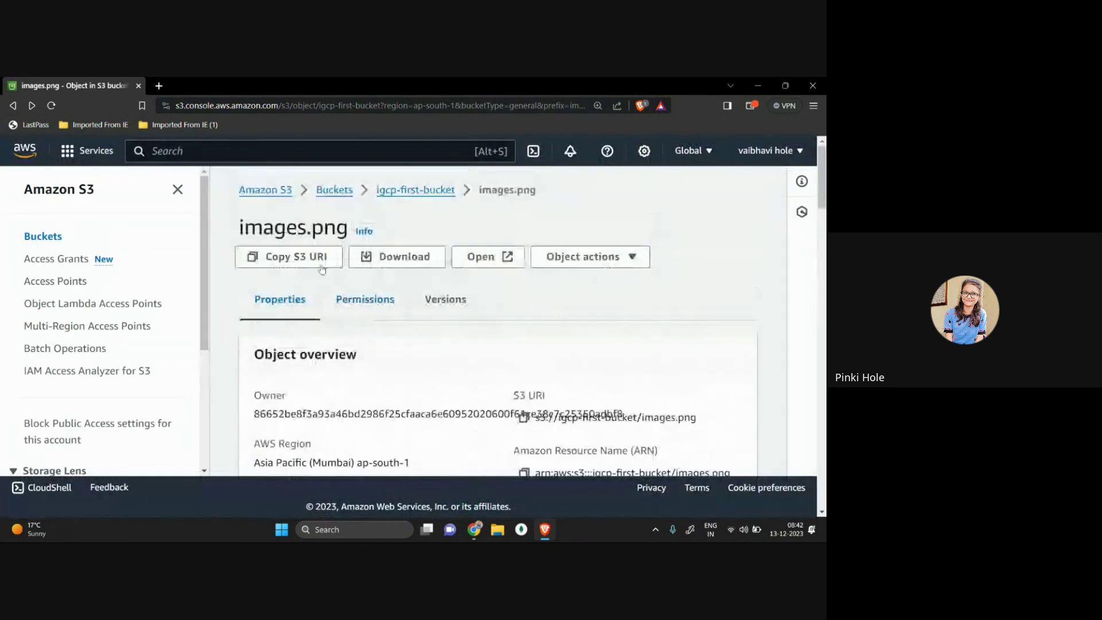
left_click(414, 190)
scroll(444, 331, "down", 4)
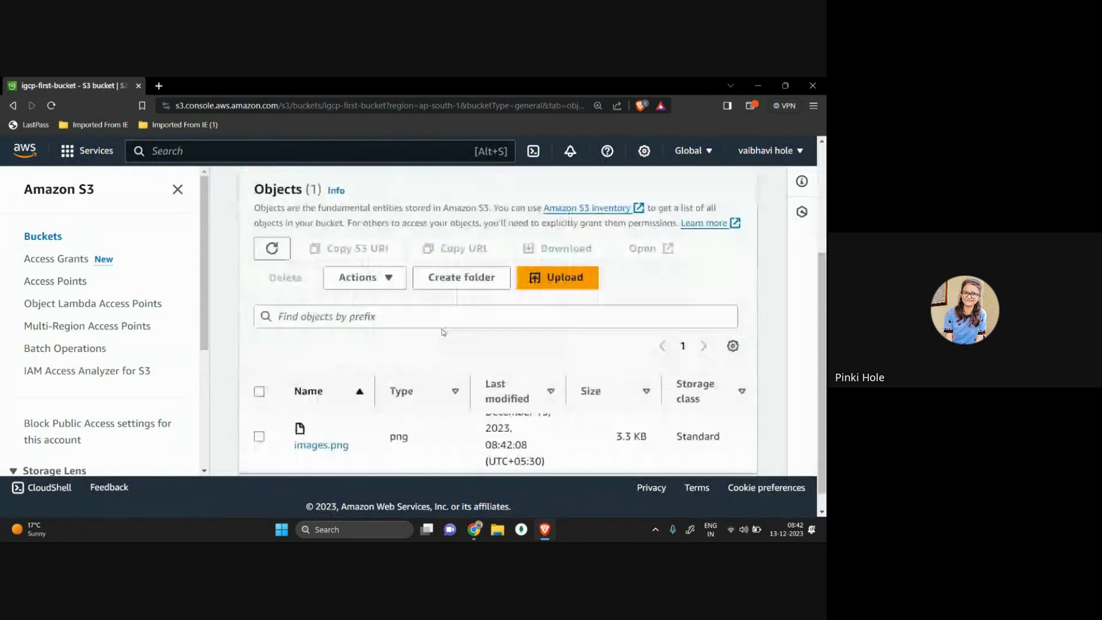
left_click(260, 430)
scroll(568, 362, "up", 1)
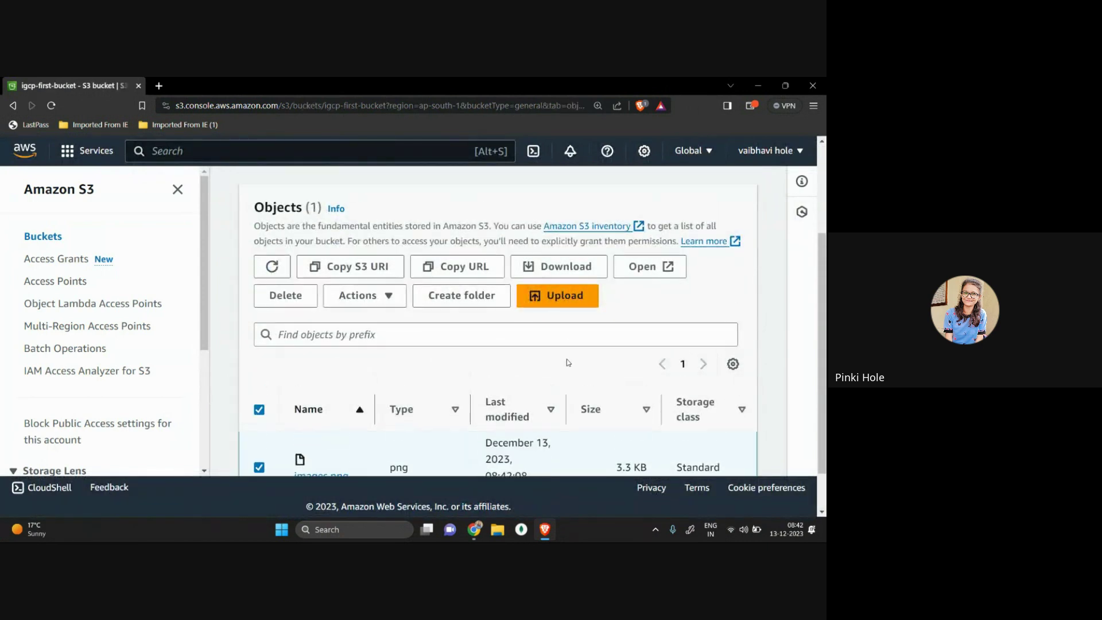
left_click(649, 266)
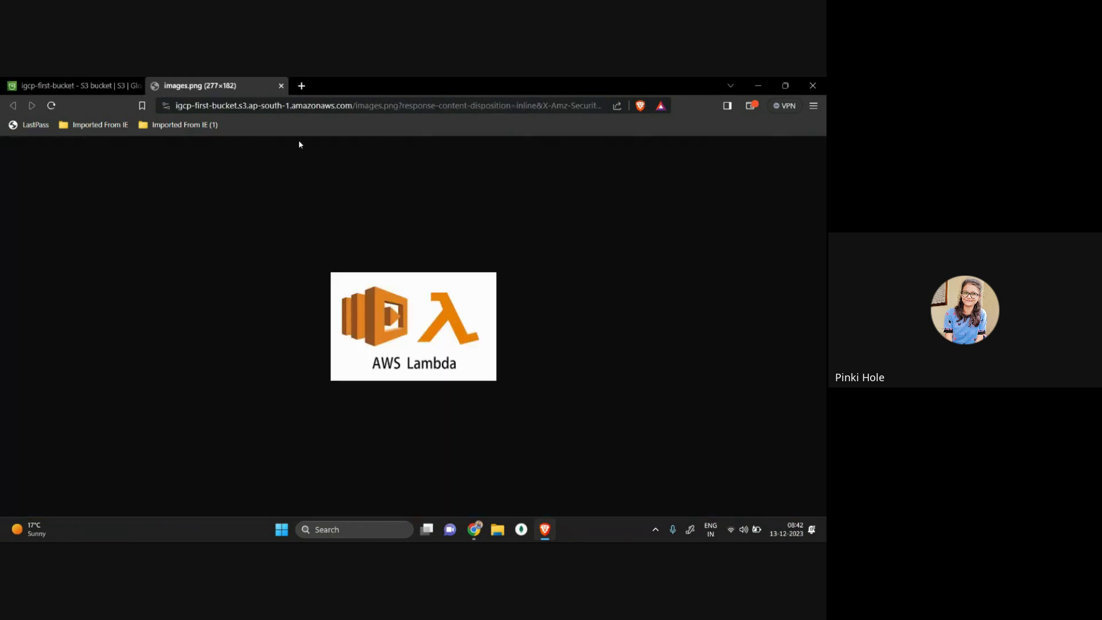
left_click(281, 85)
scroll(430, 313, "down", 1)
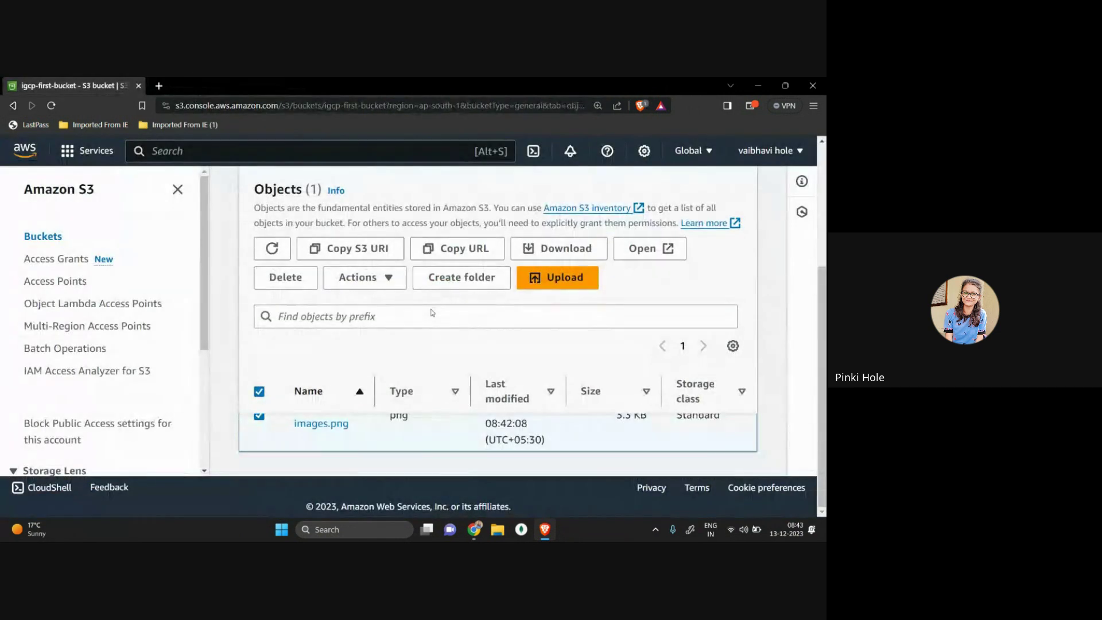
left_click(259, 417)
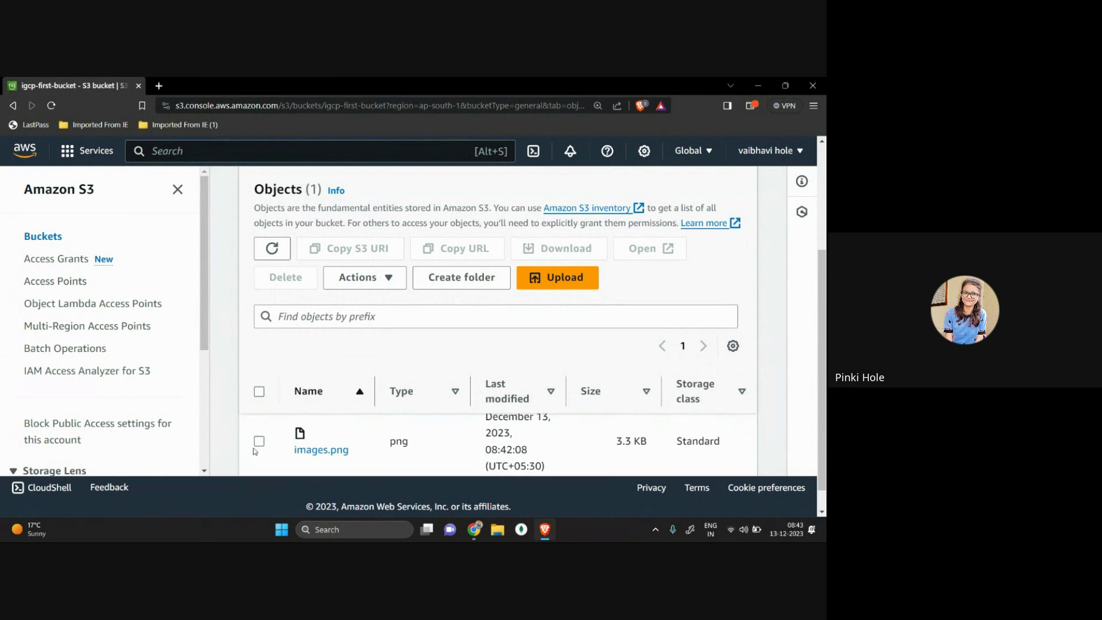
left_click(253, 446)
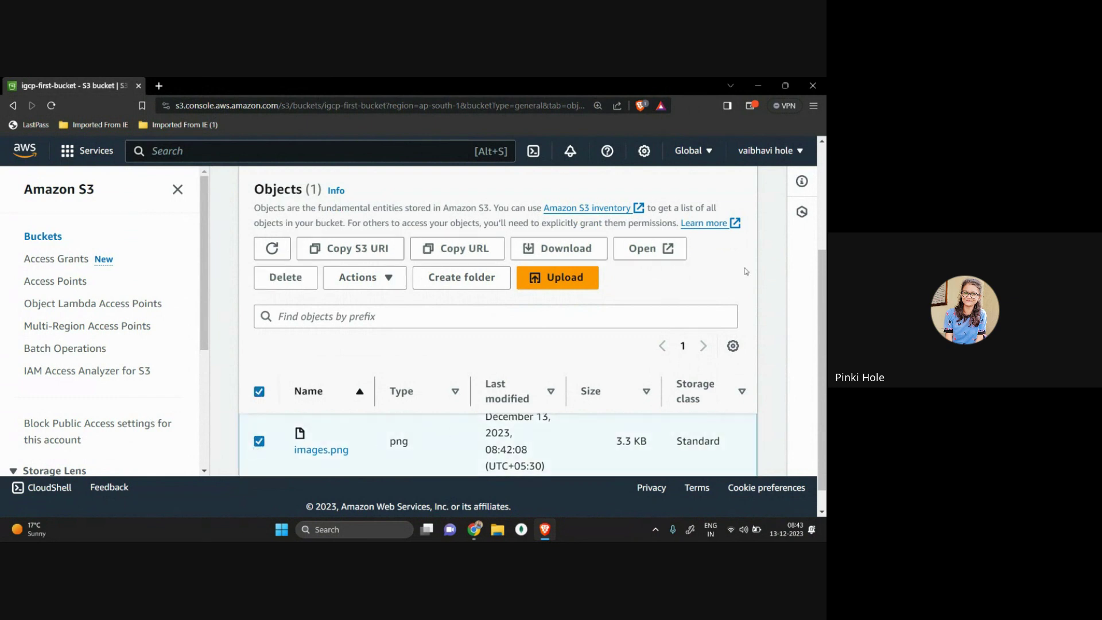
left_click(675, 254)
double_click(368, 105)
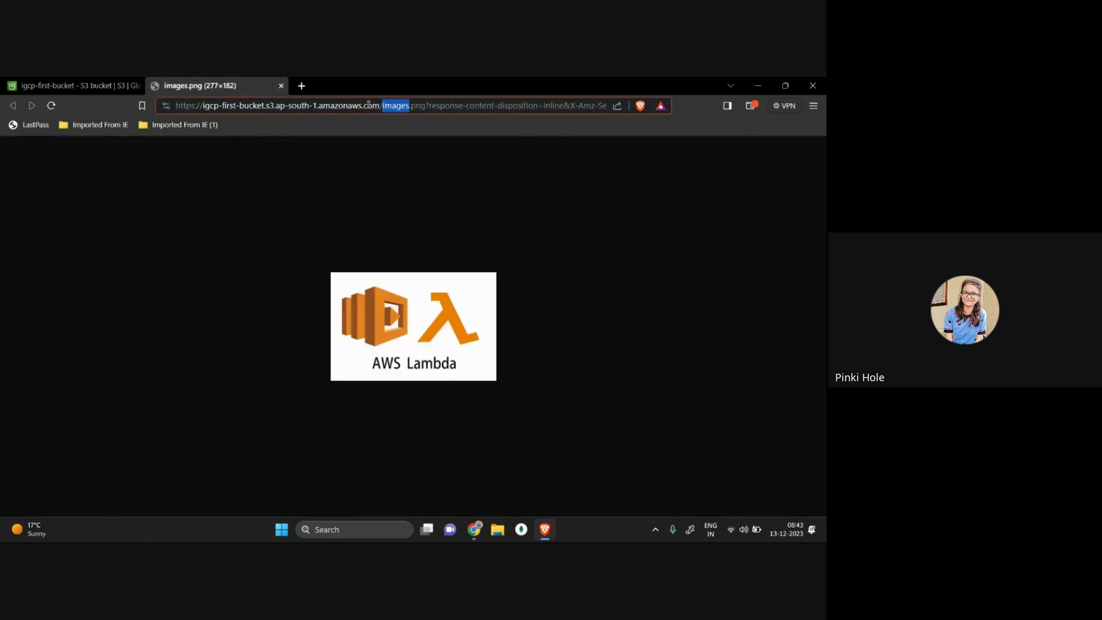
left_click(496, 386)
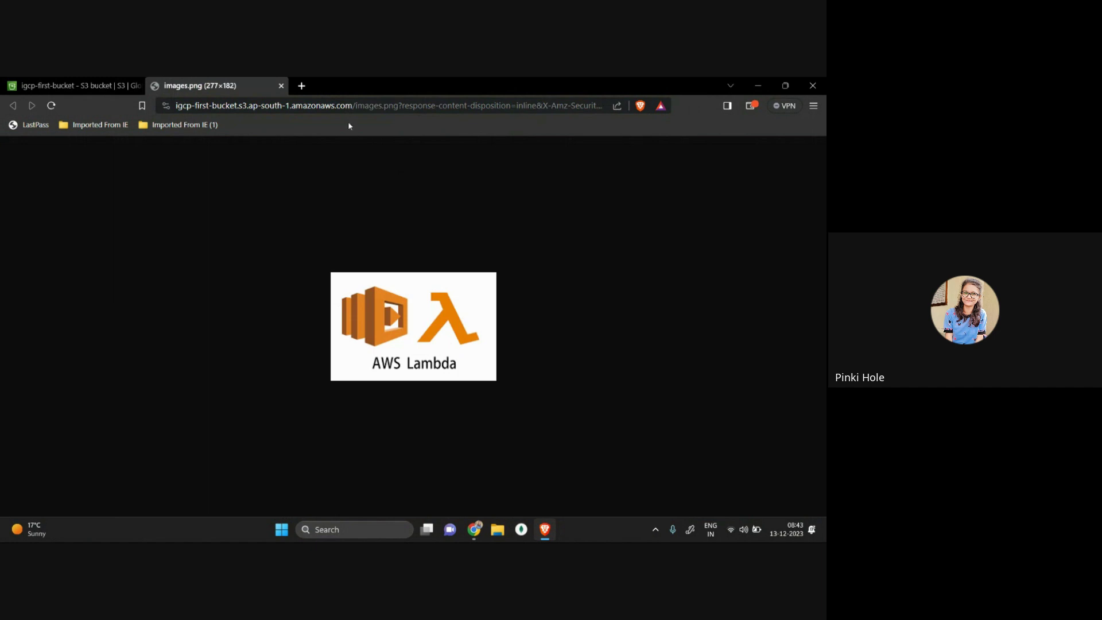
left_click(281, 86)
Step: Go back to the Amazon S3 home page
scroll(270, 201, "up", 3)
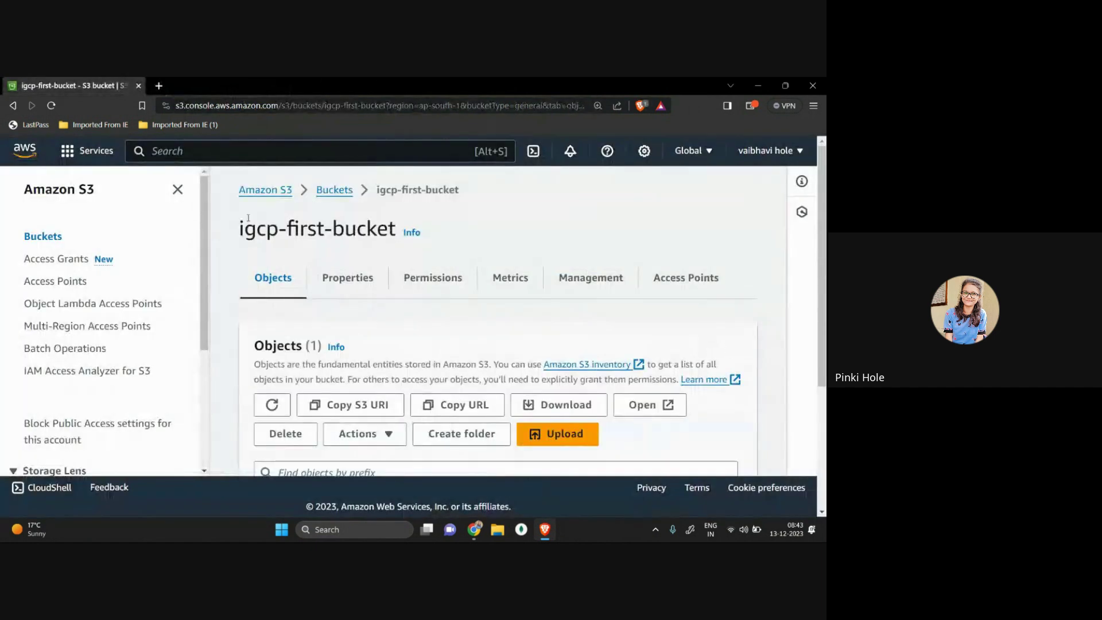
left_click(266, 190)
scroll(492, 327, "down", 2)
scroll(427, 360, "up", 2)
scroll(428, 360, "down", 3)
Step: Search 's3' to reach the general purpose buckets list and begin a new bucket
left_click(186, 153)
type("s3")
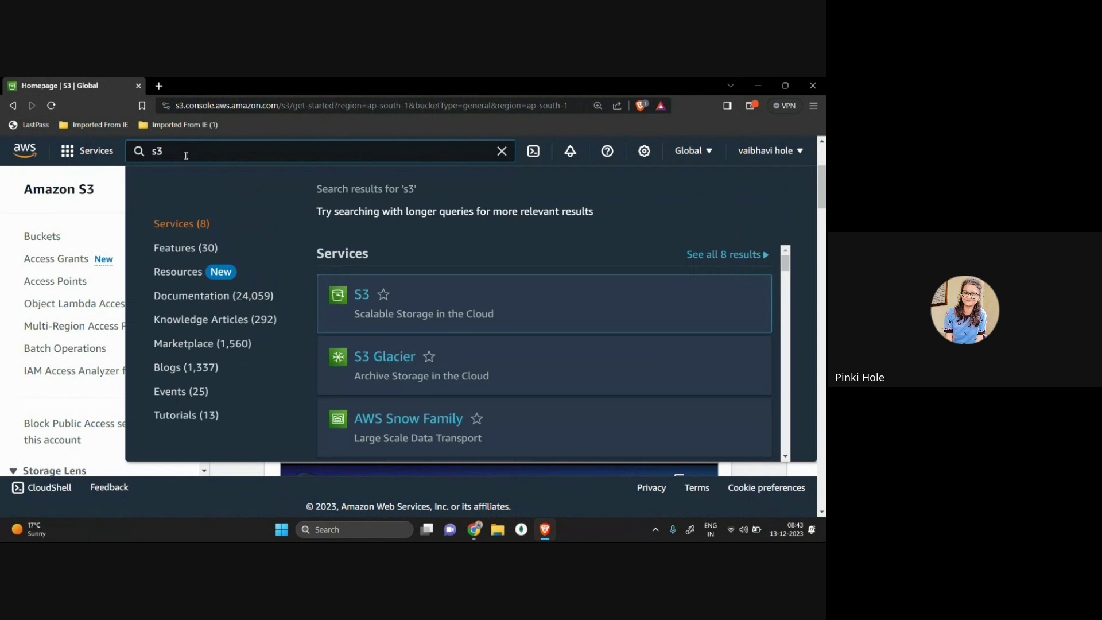
mouse_move(339, 290)
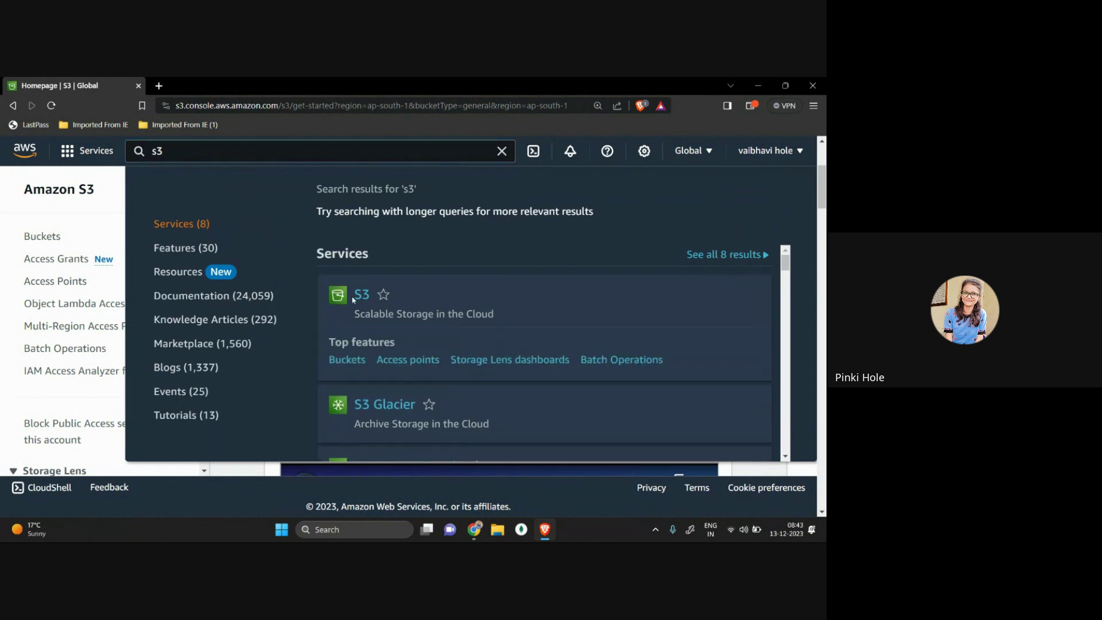
left_click(363, 296)
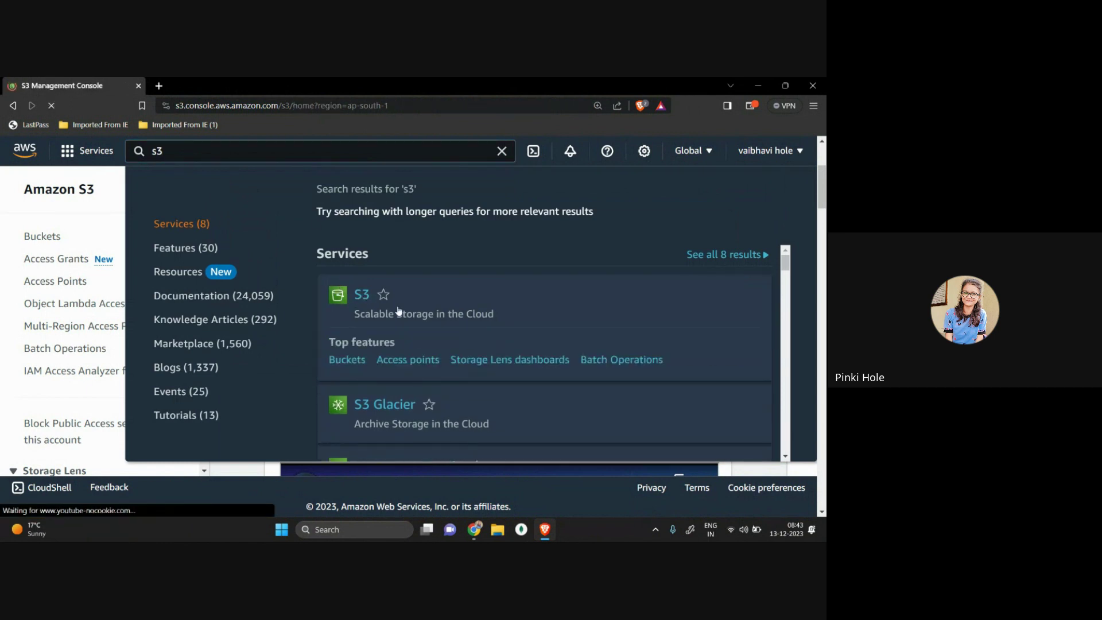
scroll(391, 367, "down", 3)
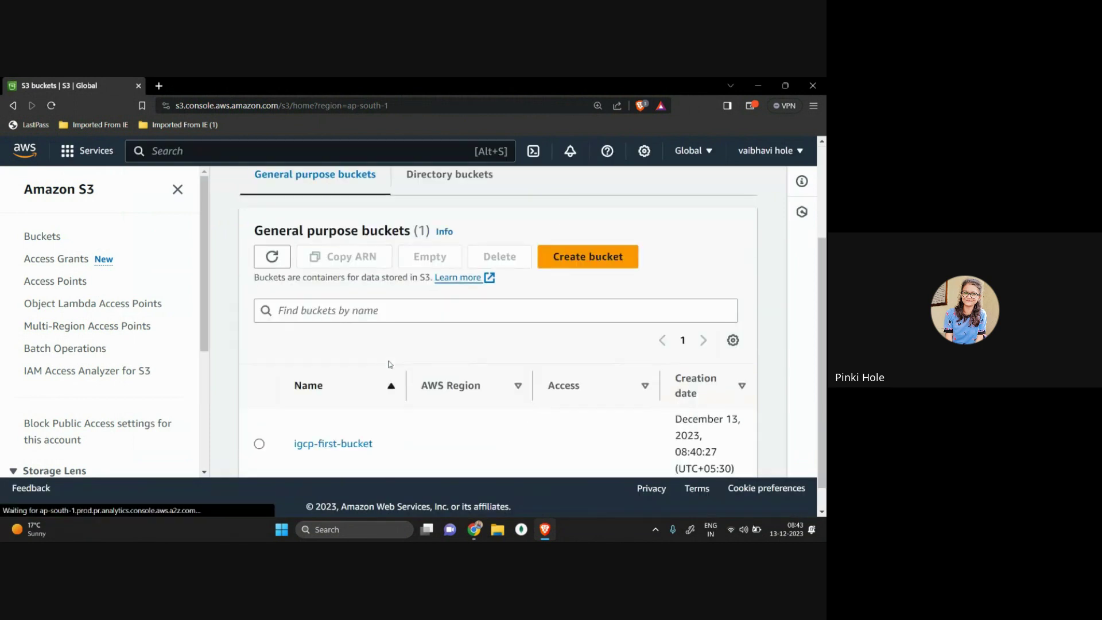
scroll(395, 396, "down", 1)
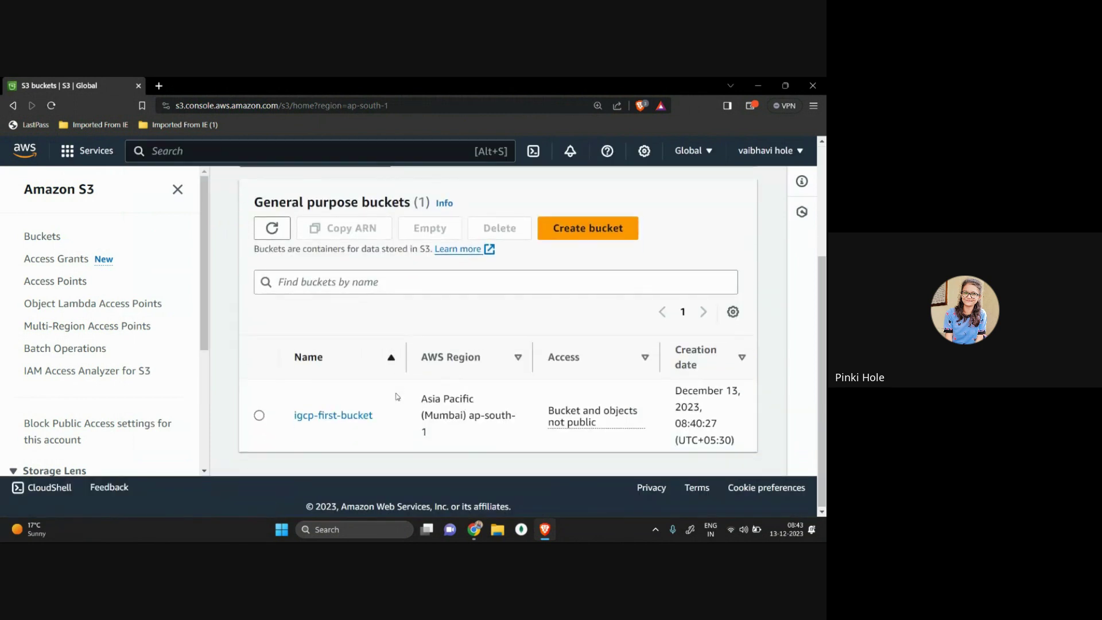
left_click(565, 228)
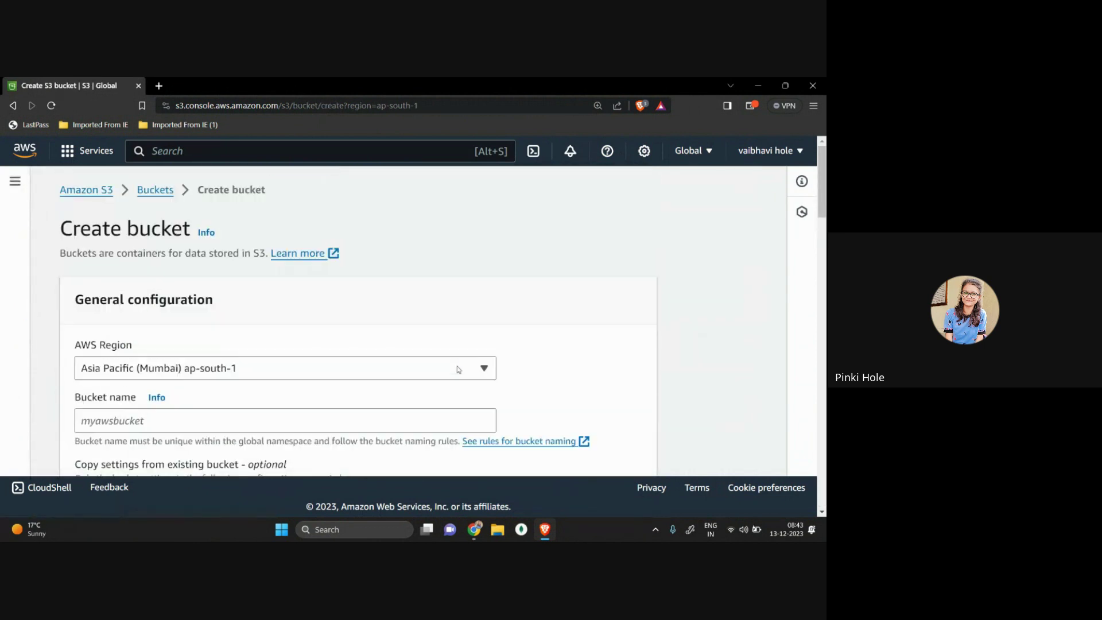
Step: Keep Asia Pacific (Mumbai) as the region and name the bucket 'igcp-2-bucket'
left_click(260, 376)
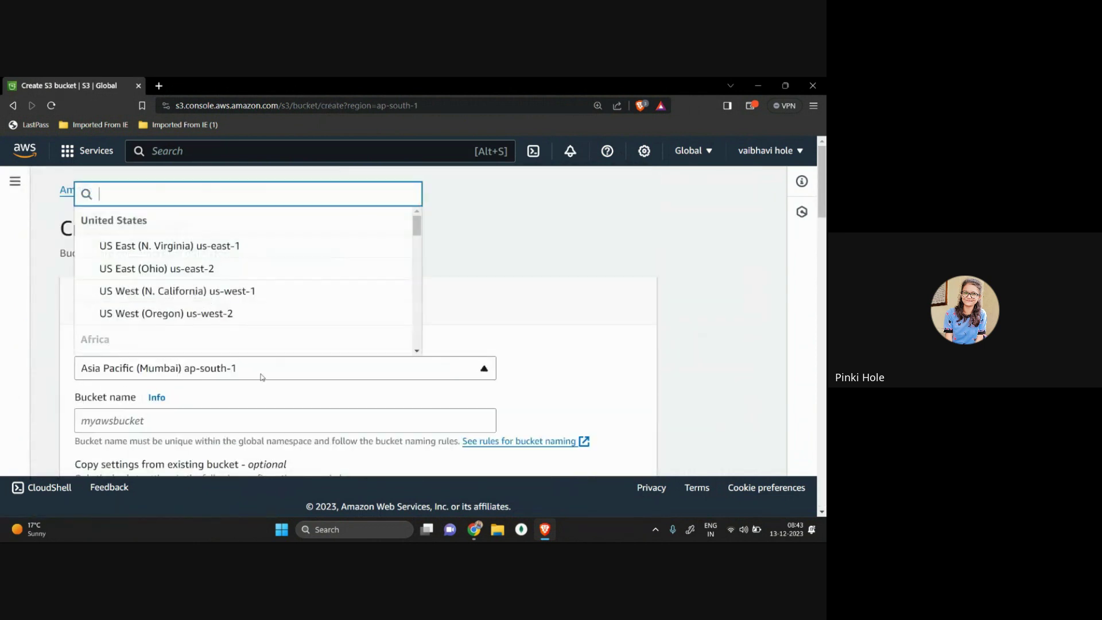
left_click(225, 404)
scroll(225, 405, "down", 1)
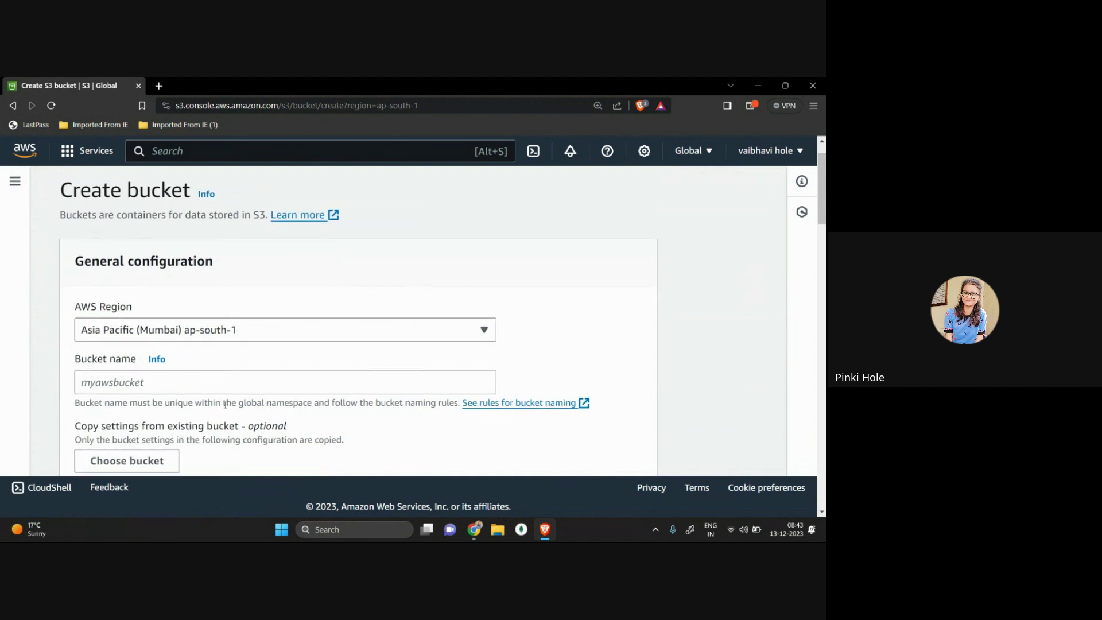
left_click(171, 378)
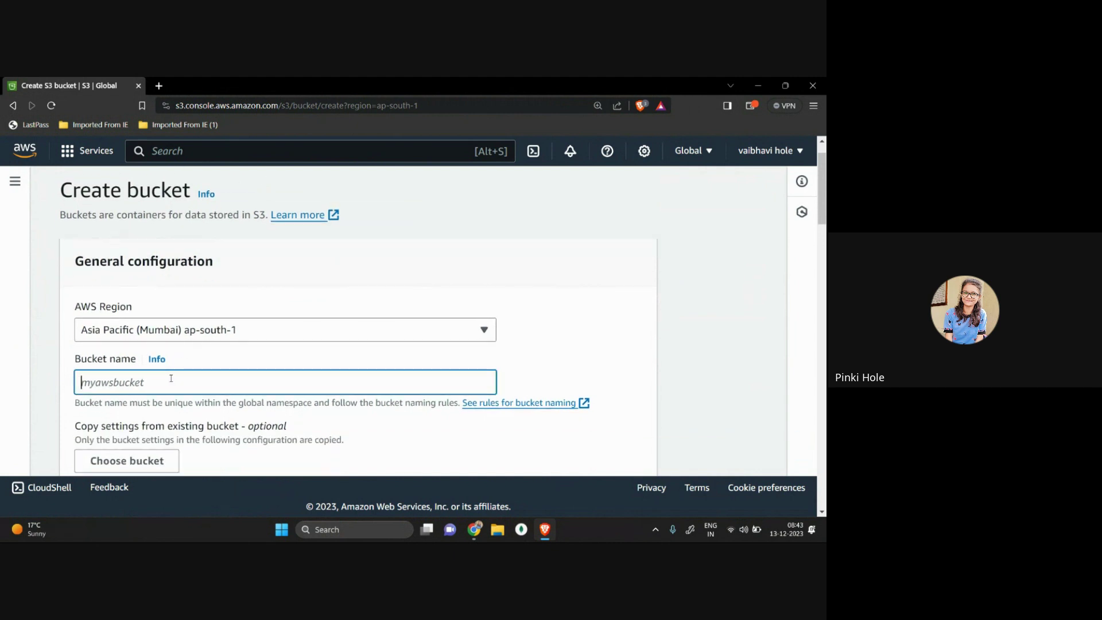
type("igc")
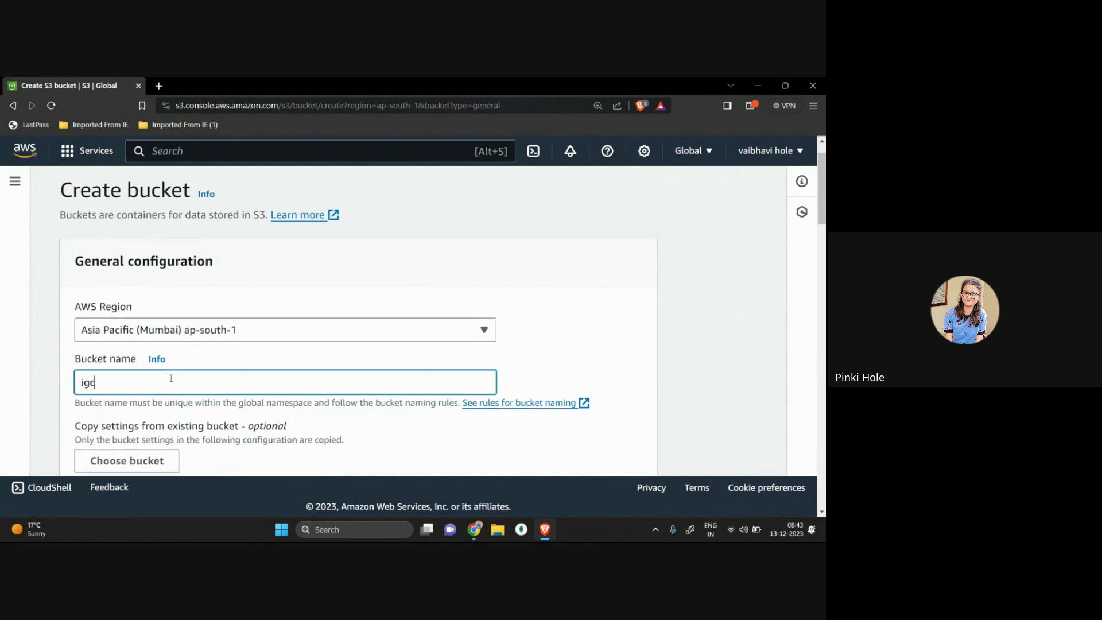
type("p-2-bucket")
scroll(171, 378, "down", 2)
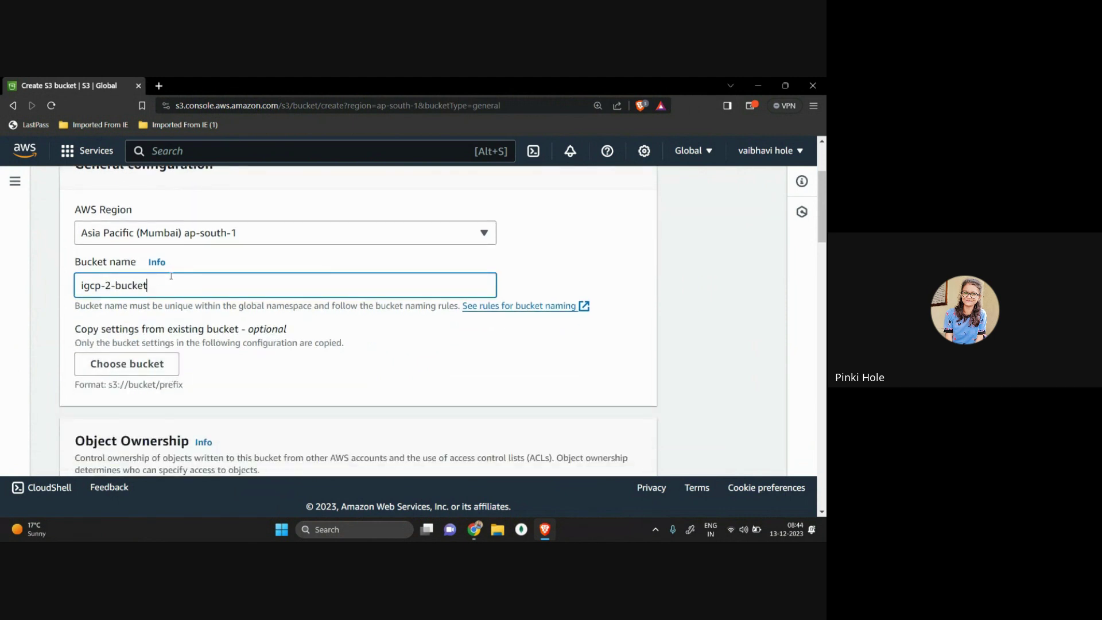
Step: Rename it 'fisrrst-bucket' and submit with default settings, which fails as a duplicate name
left_click_drag(148, 285, 17, 300)
key("BackSpace")
type("fisr")
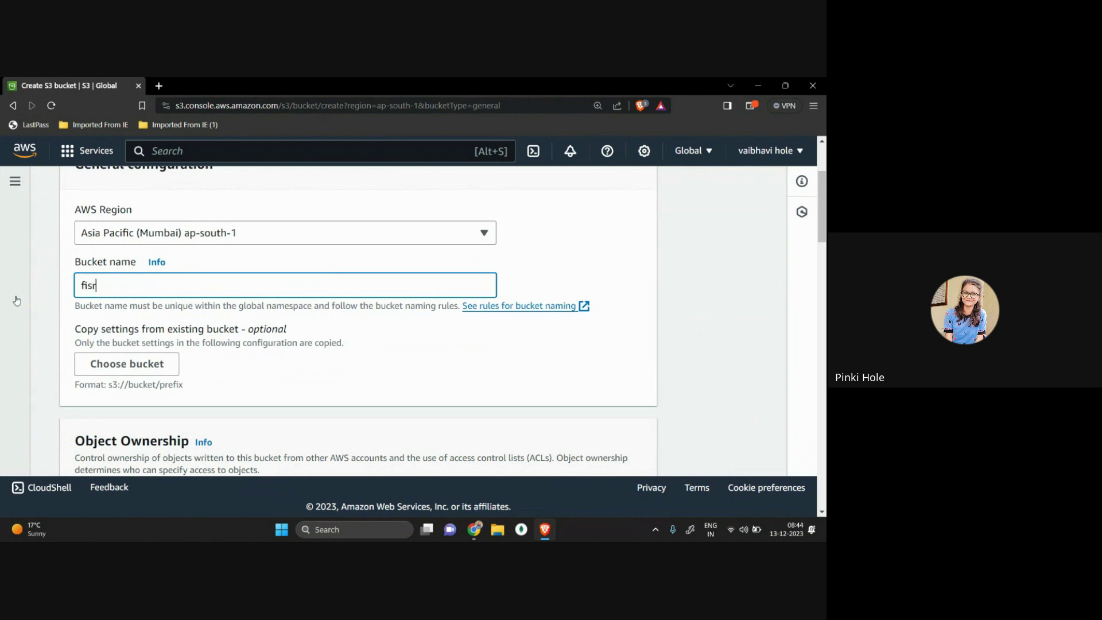
type("rst-bucket")
scroll(167, 364, "down", 3)
scroll(164, 353, "down", 1)
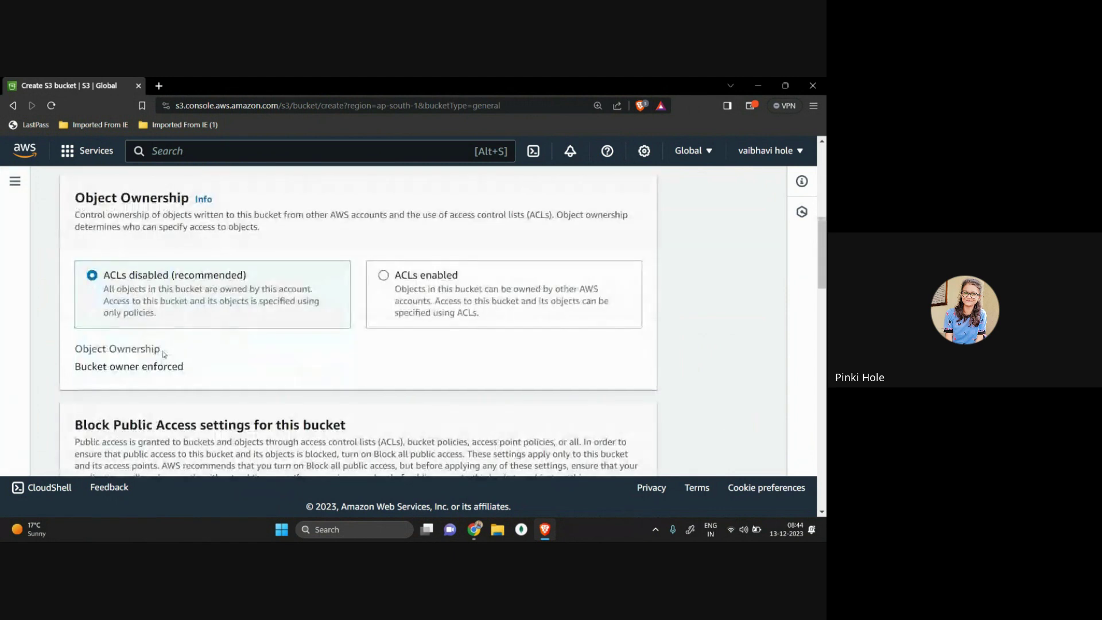
scroll(164, 353, "down", 3)
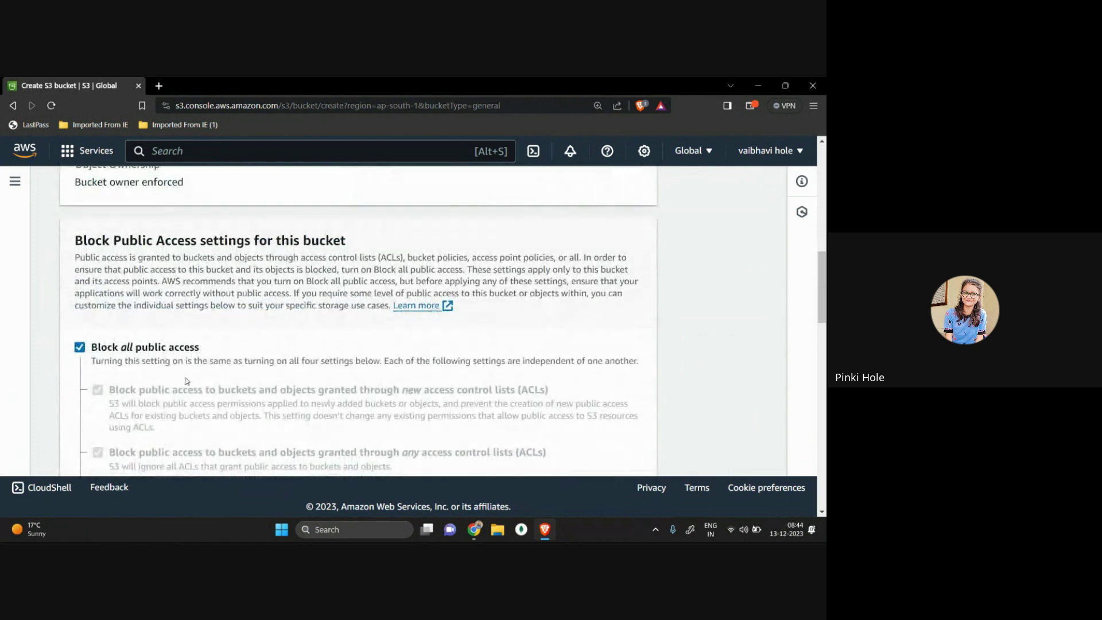
scroll(186, 380, "down", 2)
scroll(186, 381, "down", 5)
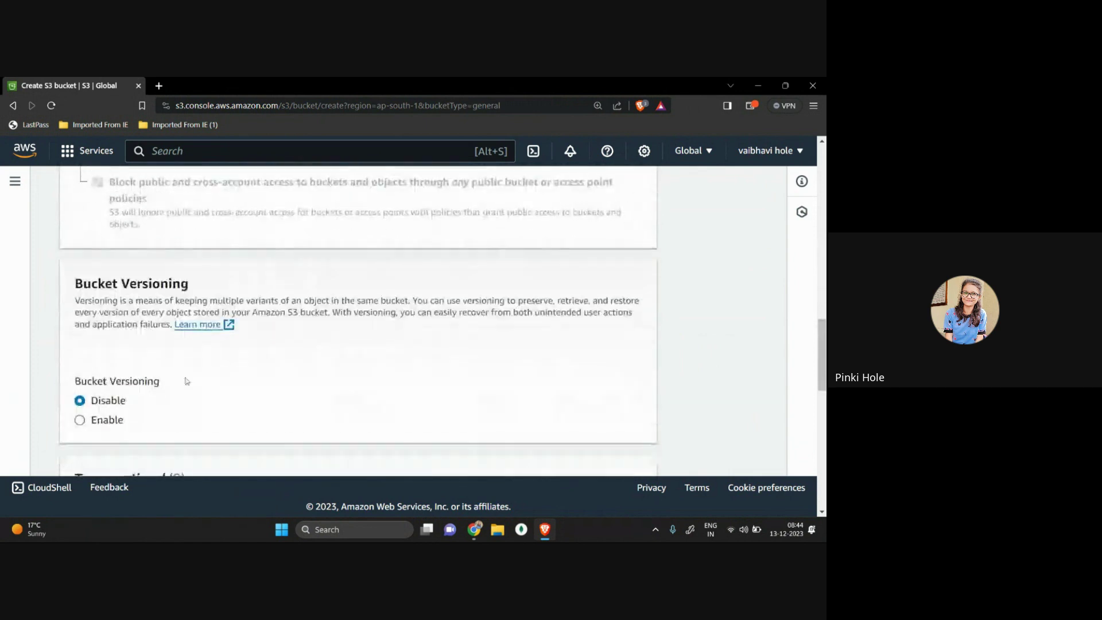
scroll(148, 376, "down", 4)
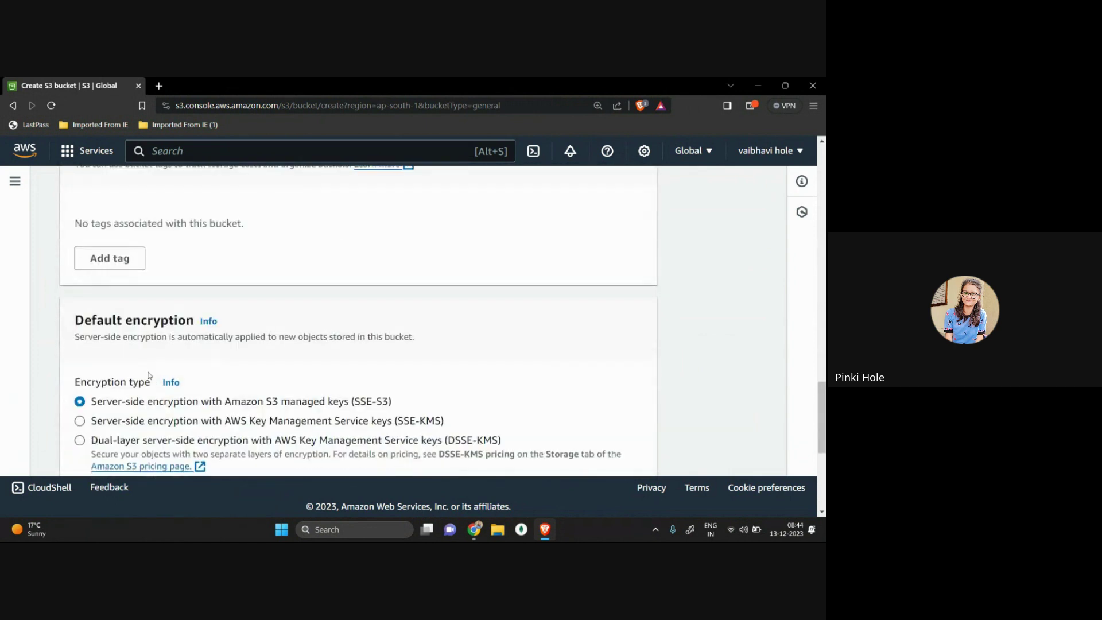
scroll(125, 346, "down", 1)
scroll(125, 346, "down", 1)
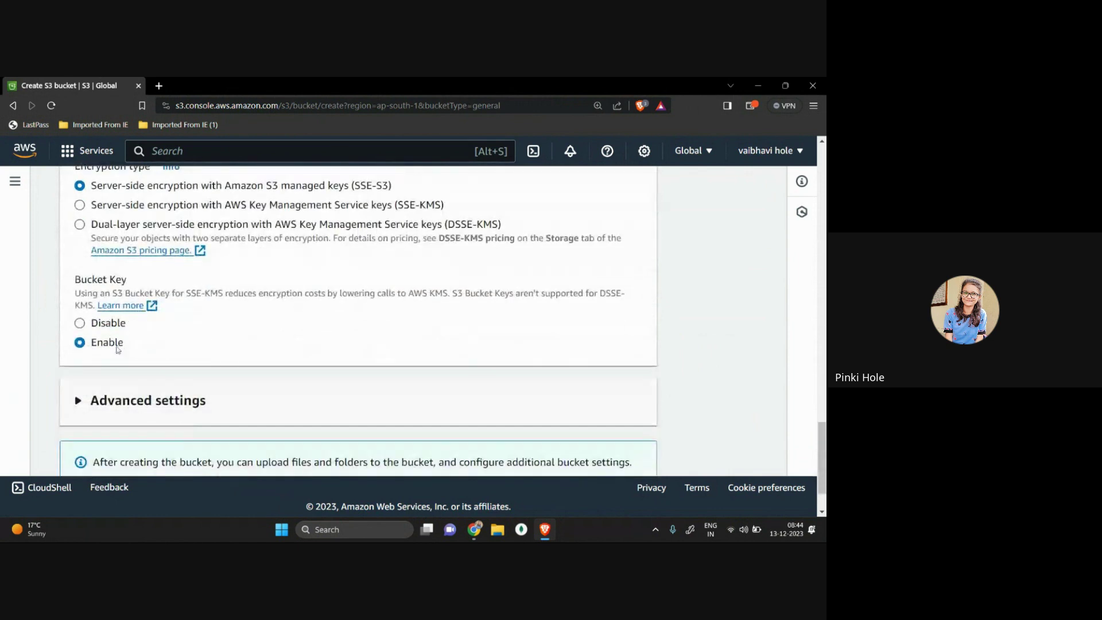
scroll(93, 349, "down", 1)
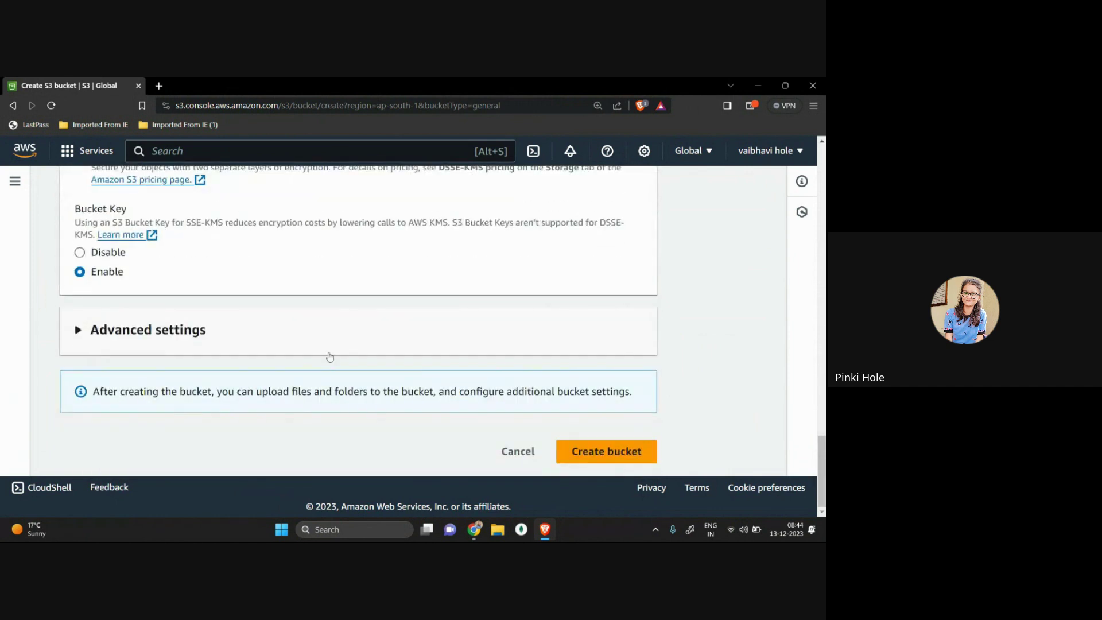
scroll(495, 362, "up", 1)
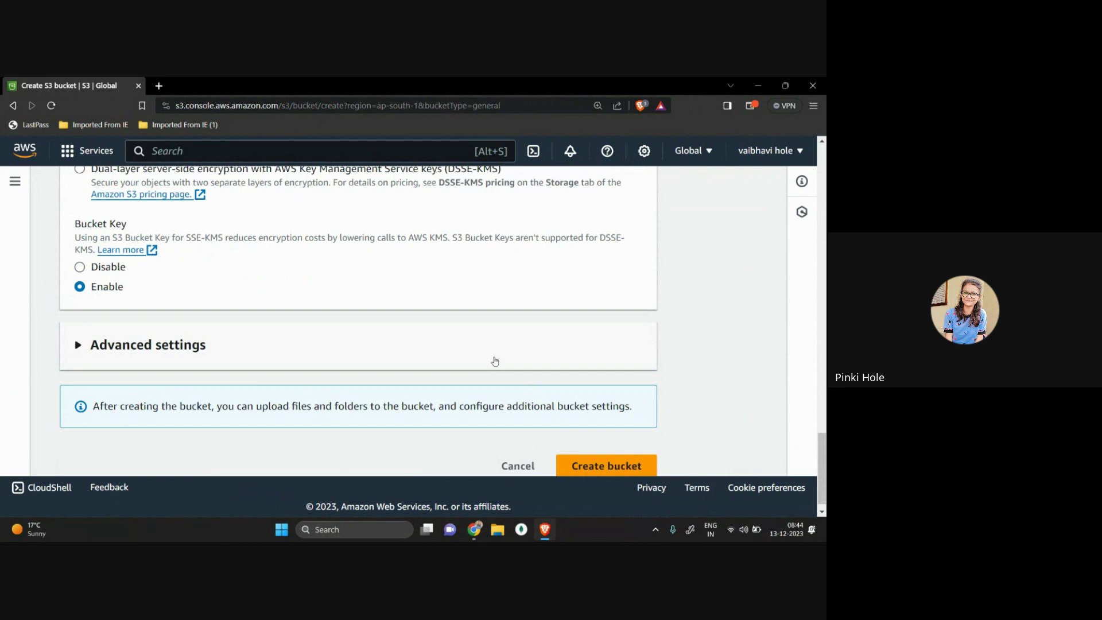
left_click(577, 464)
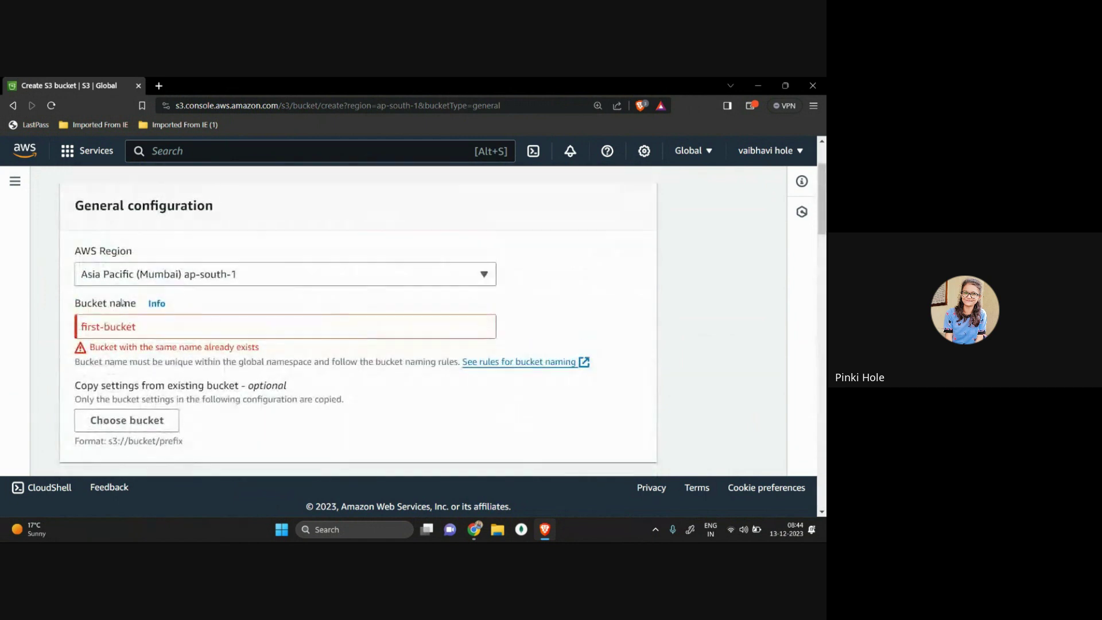
Step: Replace the rejected name with 'igcp-2-bucket' and create the bucket
left_click_drag(89, 346, 277, 356)
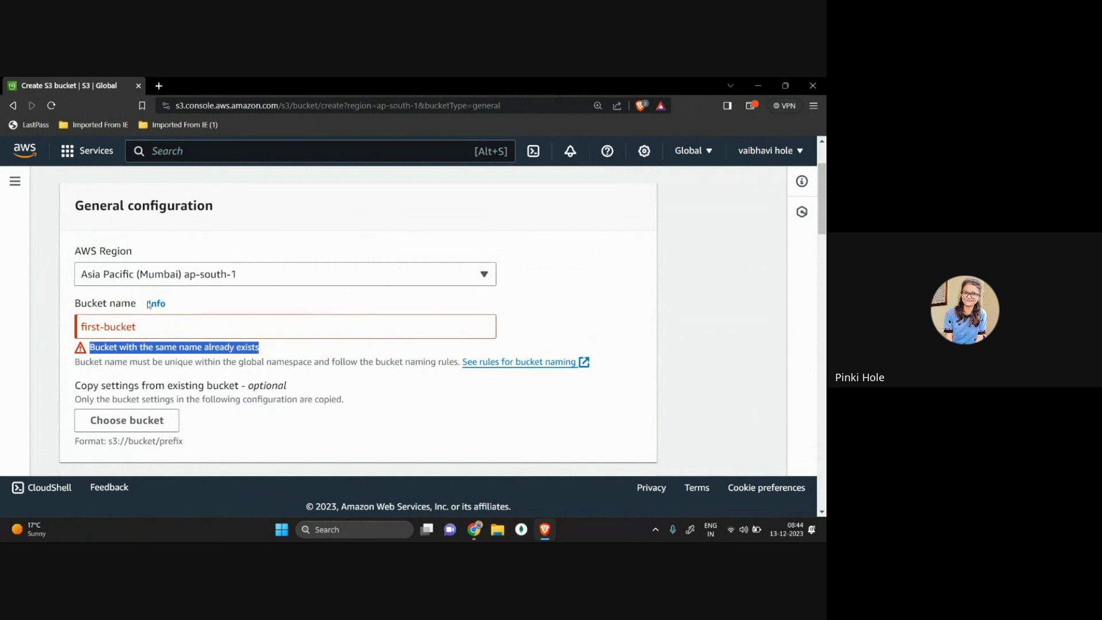
triple_click(150, 325)
type("igcp-2-")
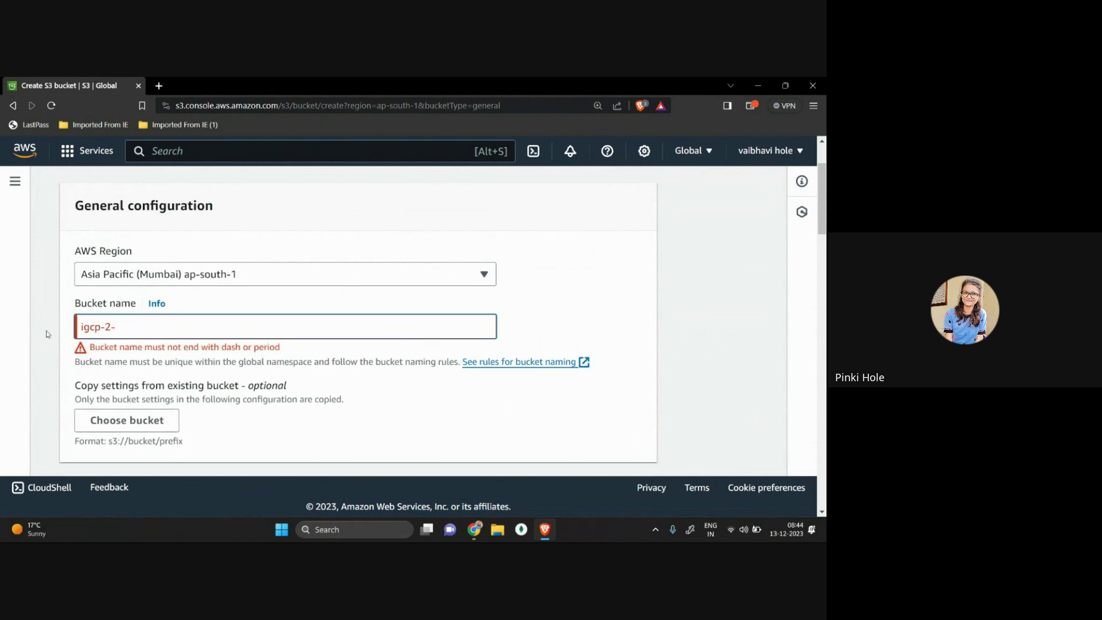
type("bucket")
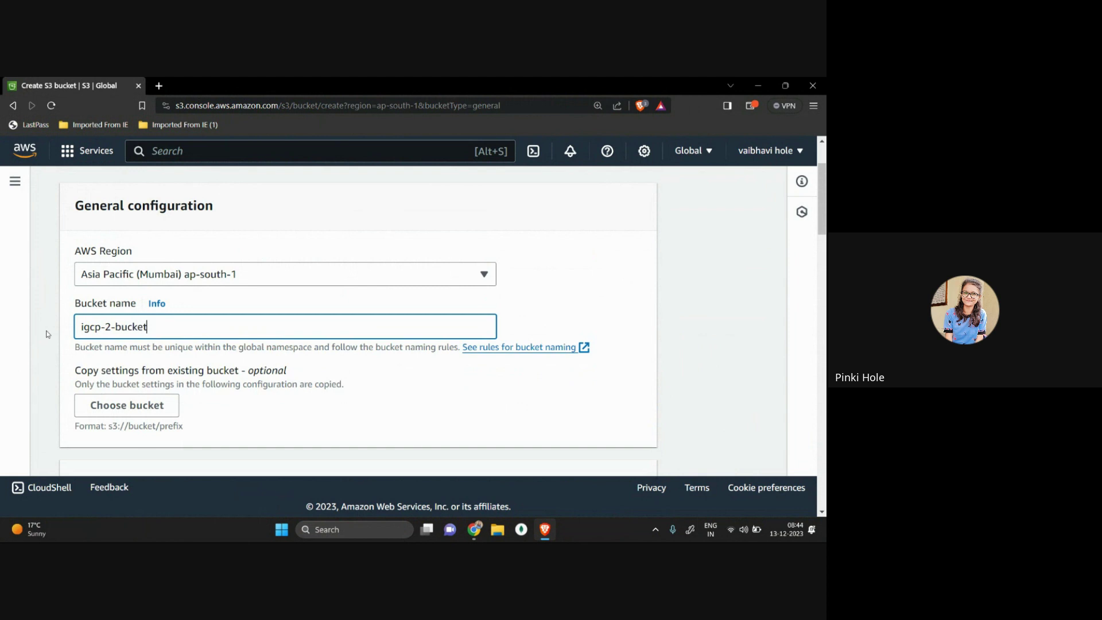
scroll(47, 334, "down", 10)
scroll(48, 335, "down", 15)
left_click(578, 451)
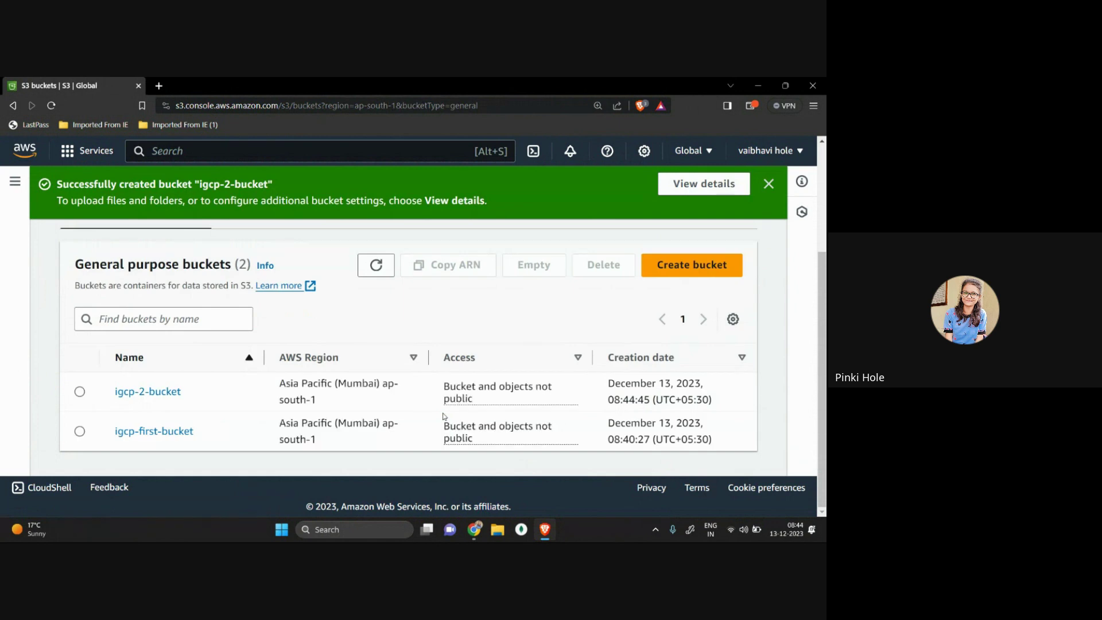
Step: Open igcp-2-bucket and go to its Upload page
left_click(159, 395)
scroll(381, 392, "down", 3)
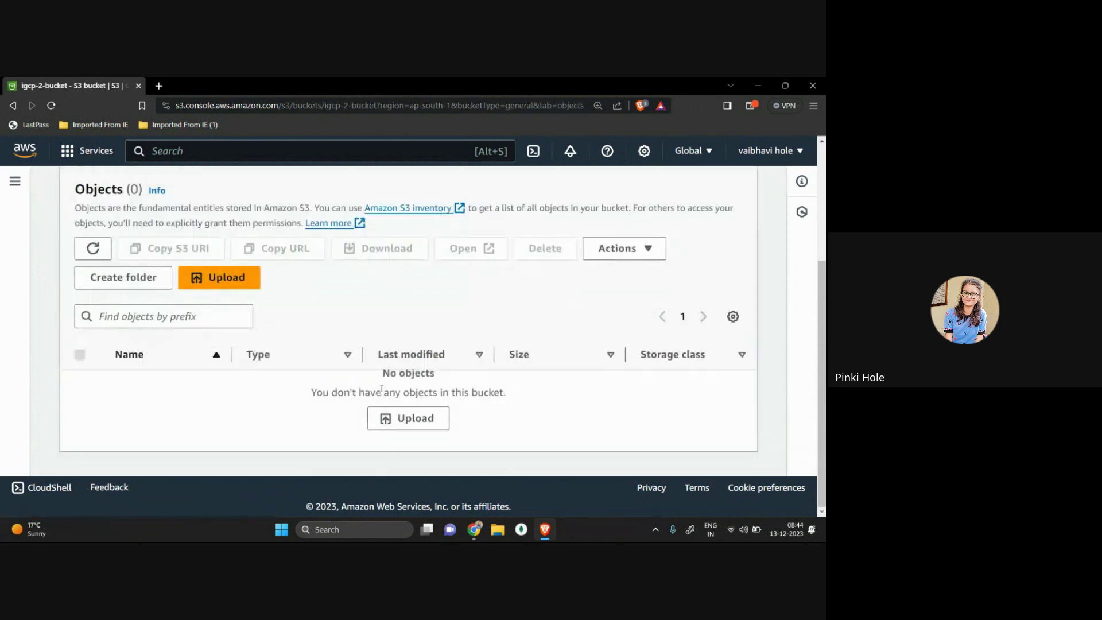
left_click(408, 418)
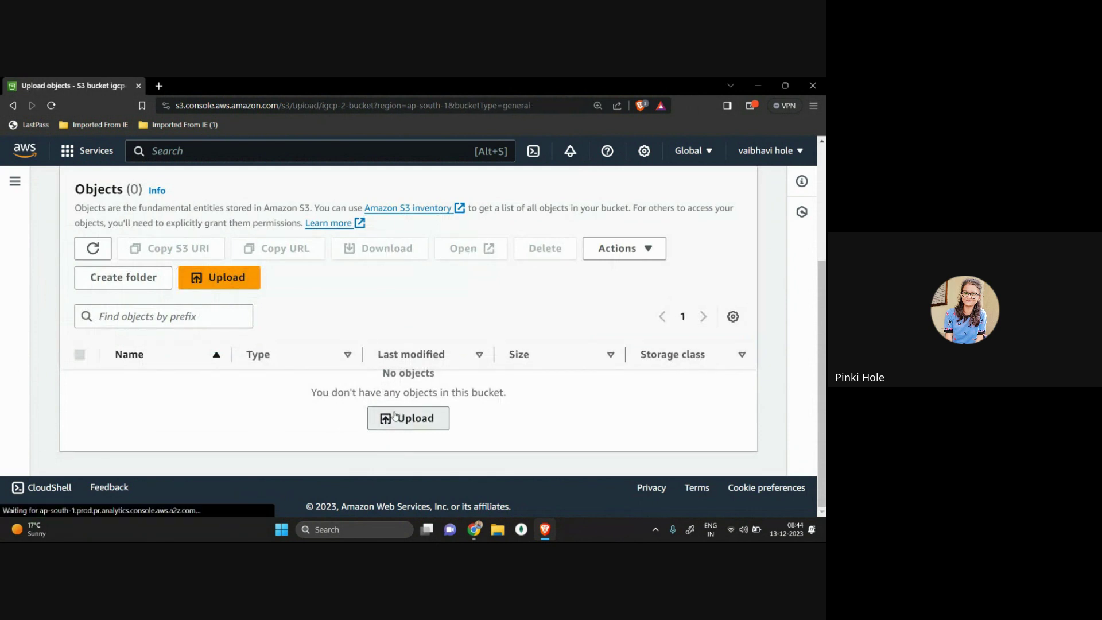
scroll(395, 414, "down", 3)
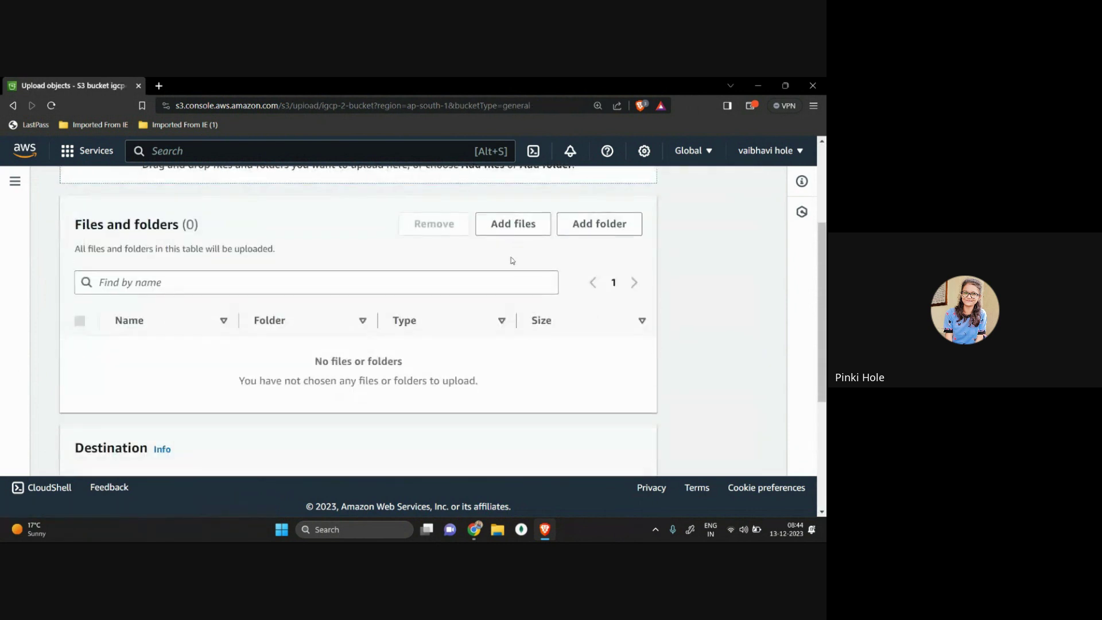
Step: Browse the computer's files, looking at the WhatsApp images and fullstack.pem
left_click(511, 224)
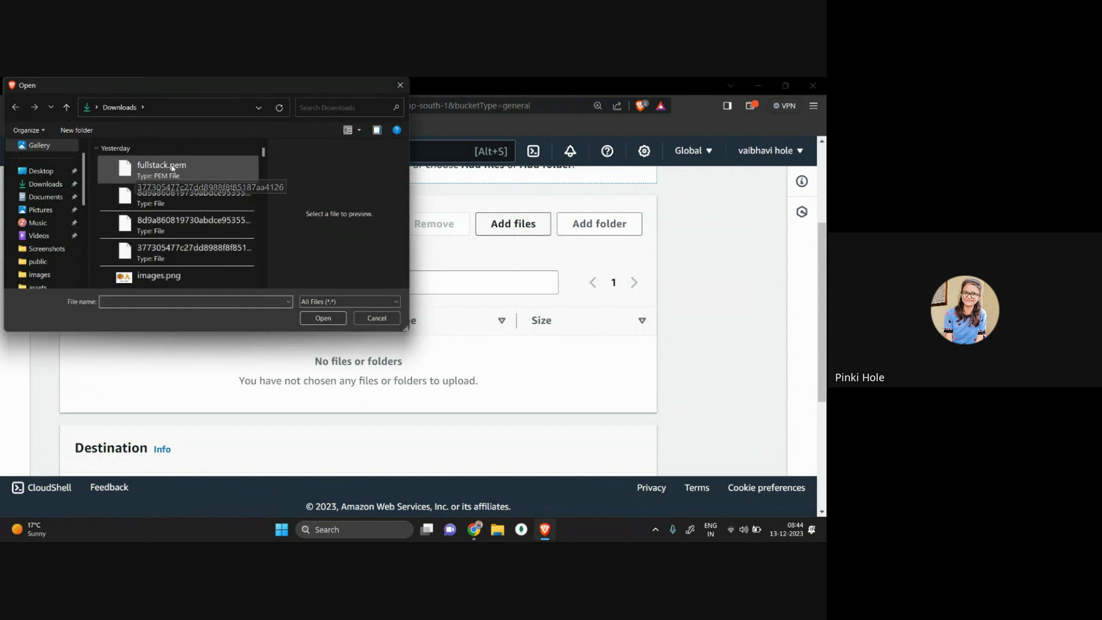
scroll(198, 252, "down", 2)
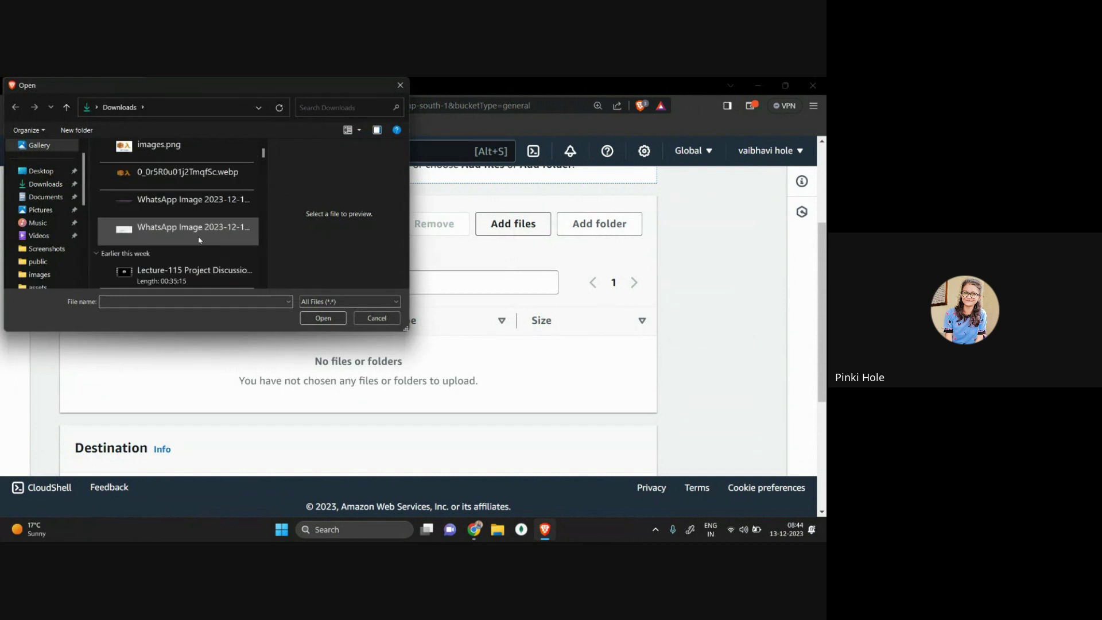
left_click(173, 207)
left_click(180, 229)
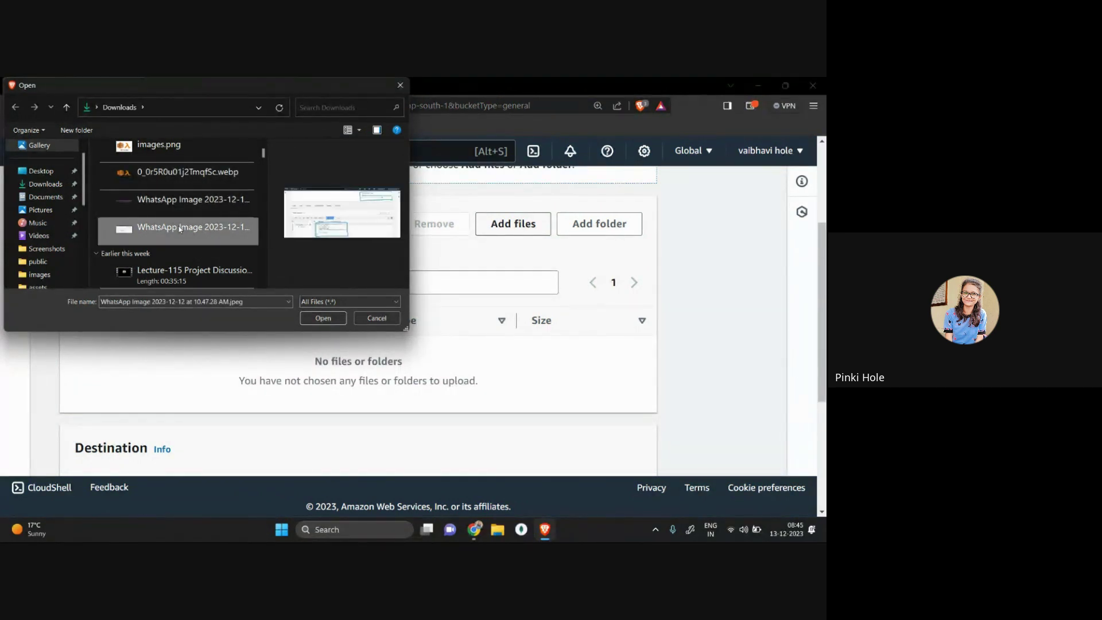
scroll(182, 241, "up", 2)
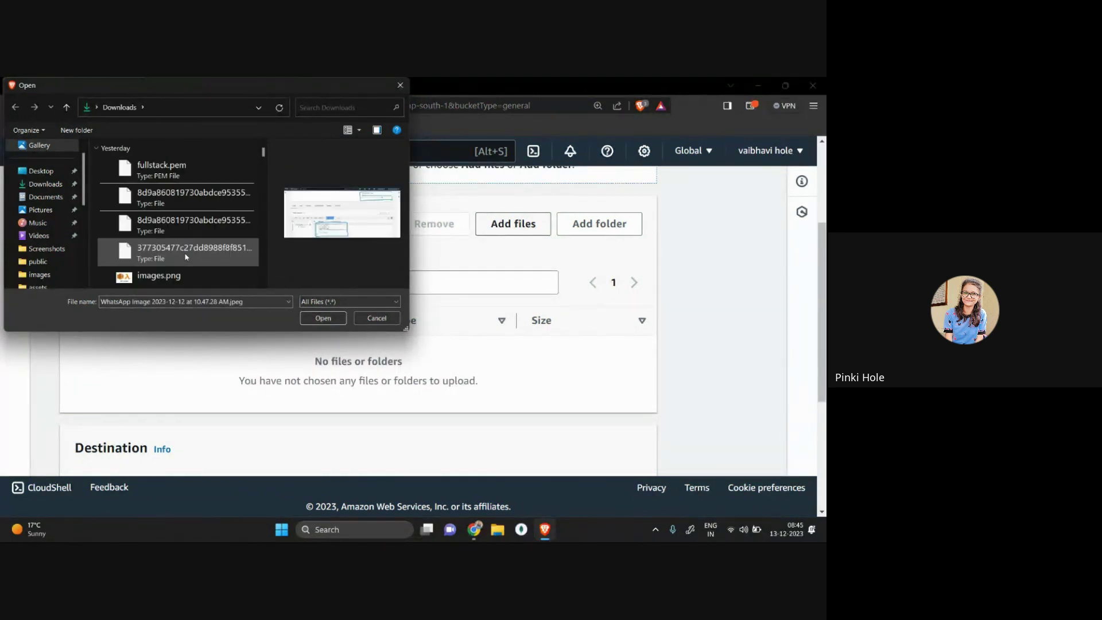
left_click(168, 182)
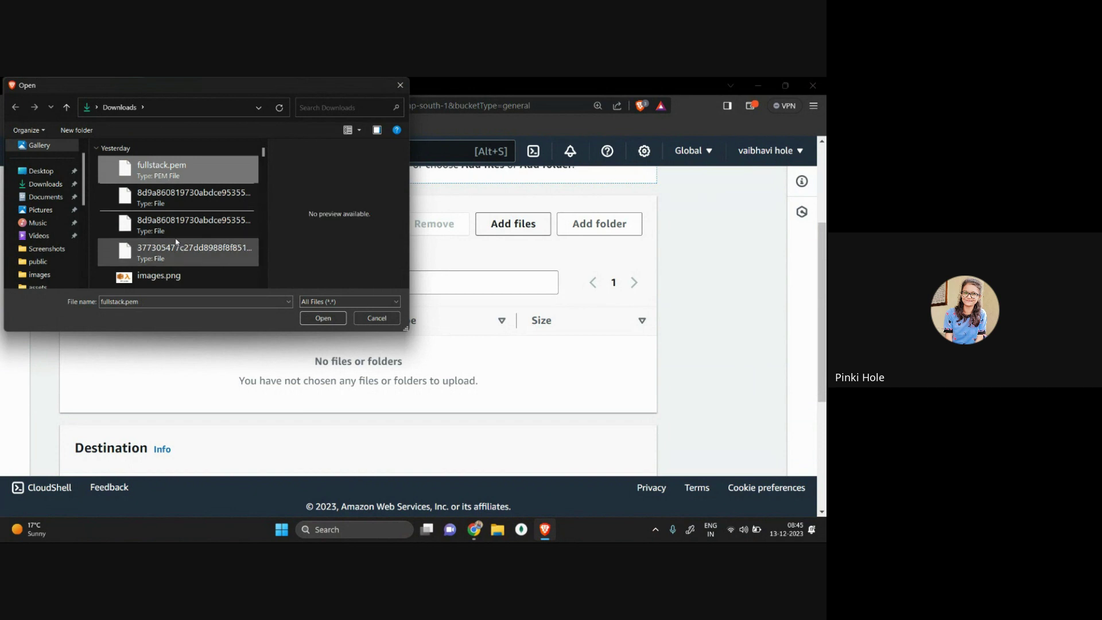
Step: Select ICP7.png and add it to the upload list
scroll(181, 226, "down", 3)
scroll(182, 226, "down", 6)
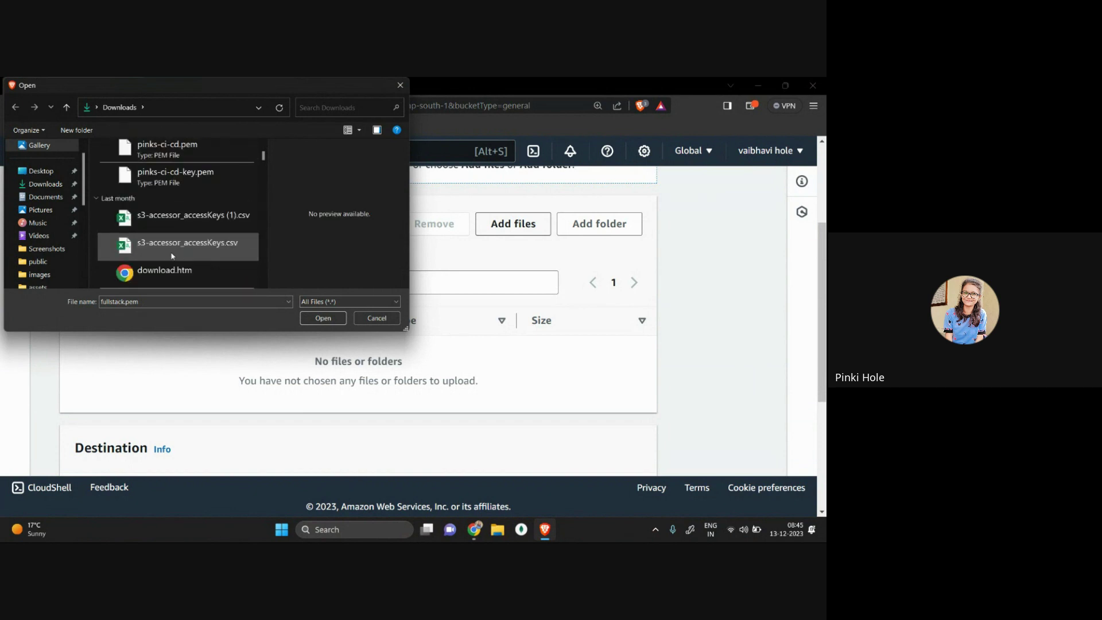
scroll(170, 217, "down", 2)
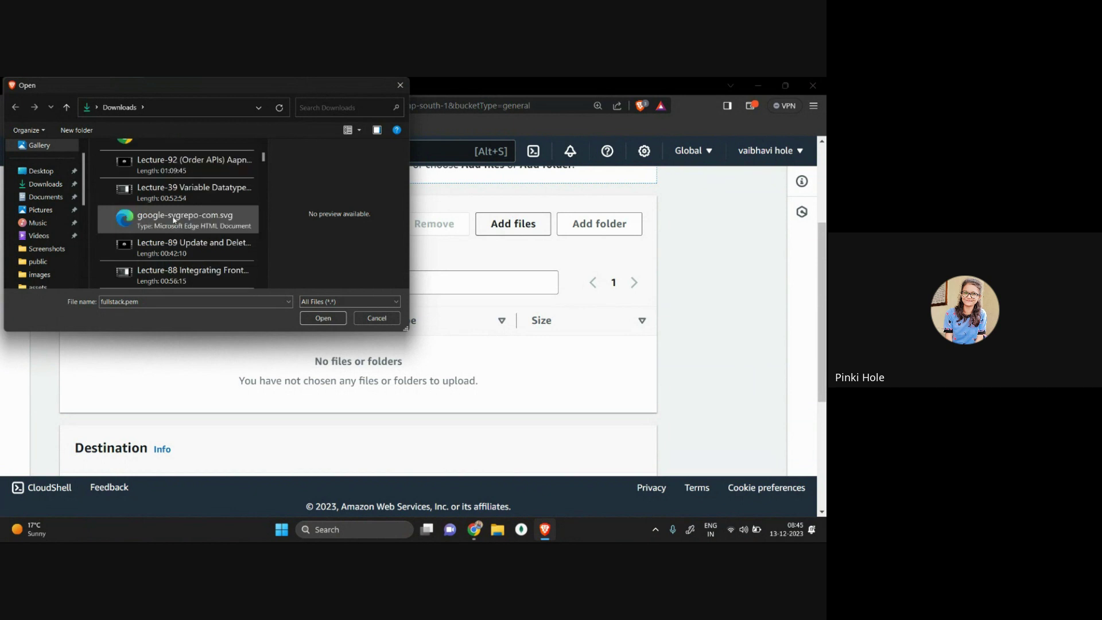
scroll(170, 207, "up", 2)
scroll(167, 196, "up", 3)
left_click(151, 208)
left_click(324, 319)
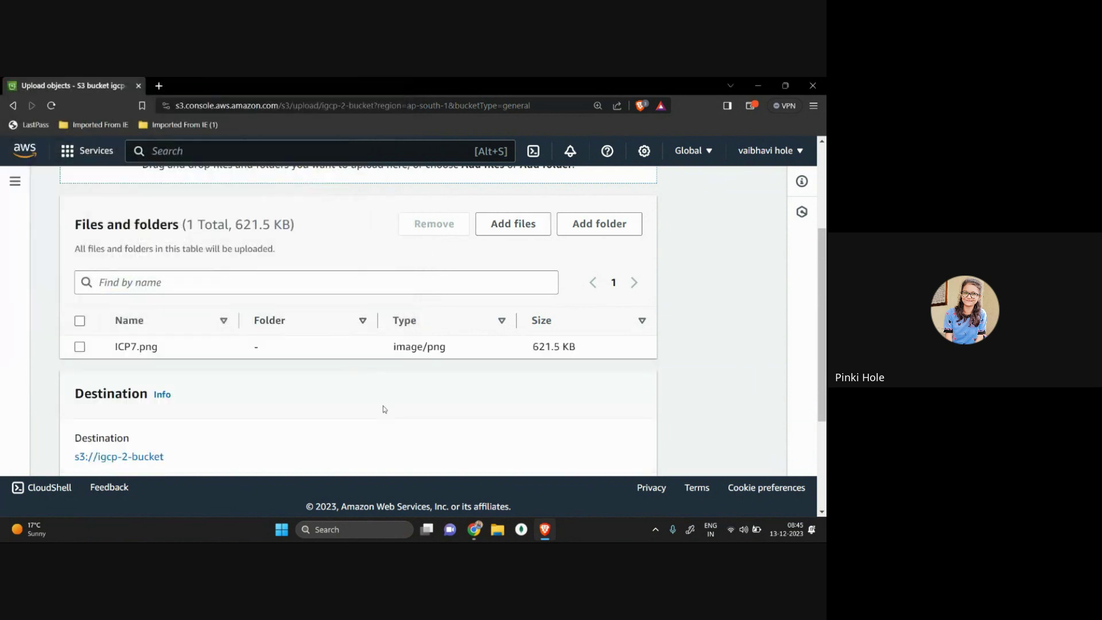
Step: Upload ICP7.png into igcp-2-bucket and open its object details page
scroll(382, 408, "down", 3)
scroll(384, 408, "up", 2)
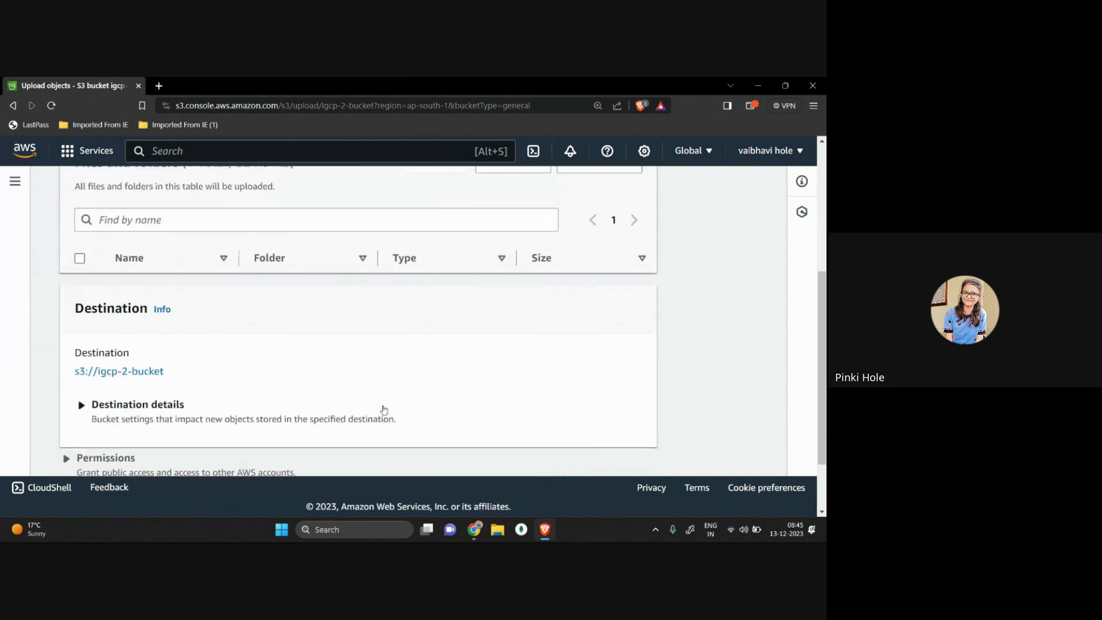
scroll(382, 410, "down", 2)
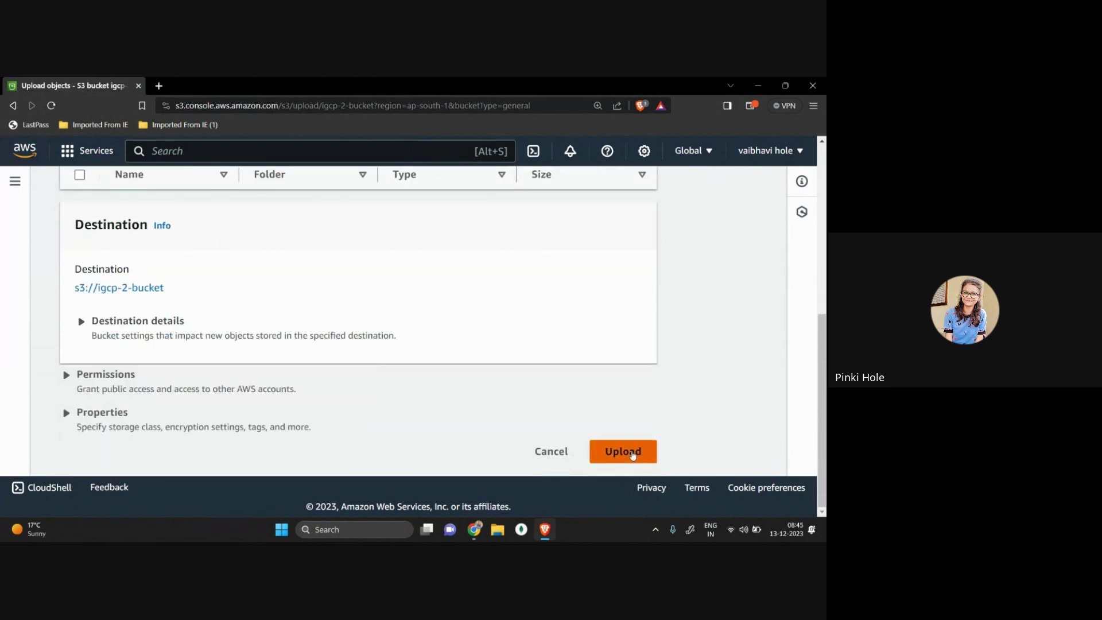
left_click(625, 452)
scroll(312, 388, "down", 5)
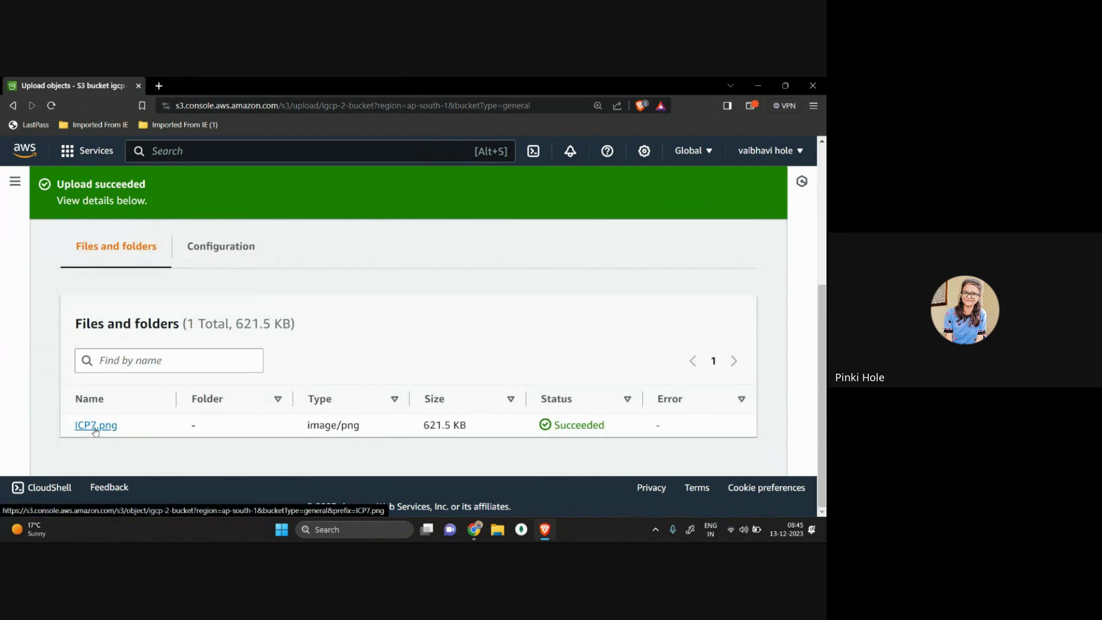
left_click(103, 427)
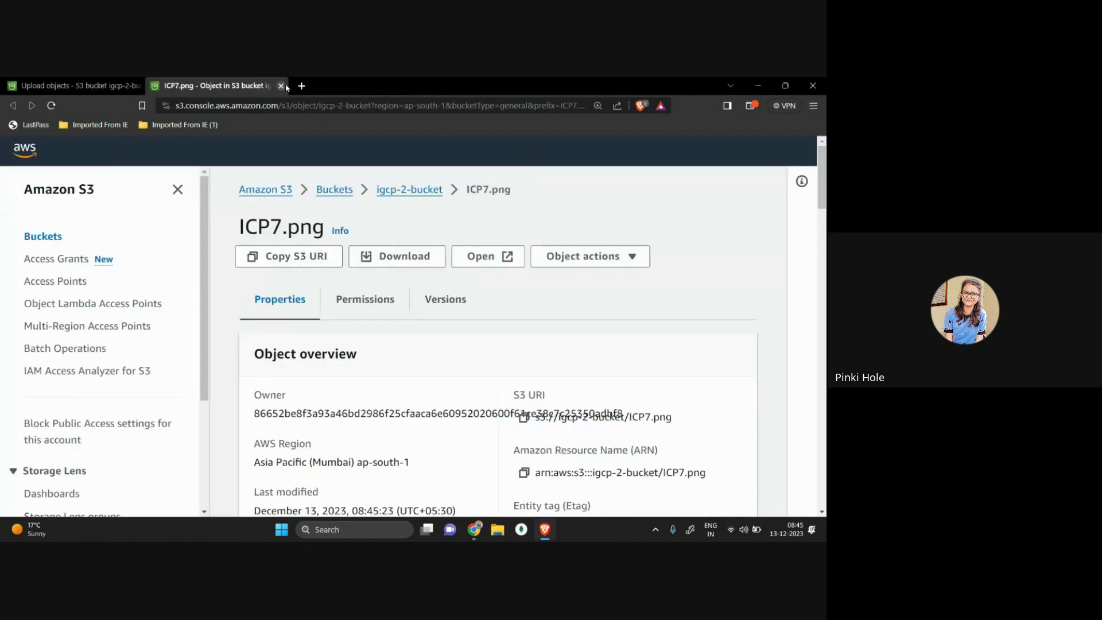
Step: From the igcp-2-bucket object list, select ICP7.png and open it in a new tab to view the Internship Cohort Program 7.0 poster
scroll(418, 333, "down", 5)
scroll(462, 208, "up", 5)
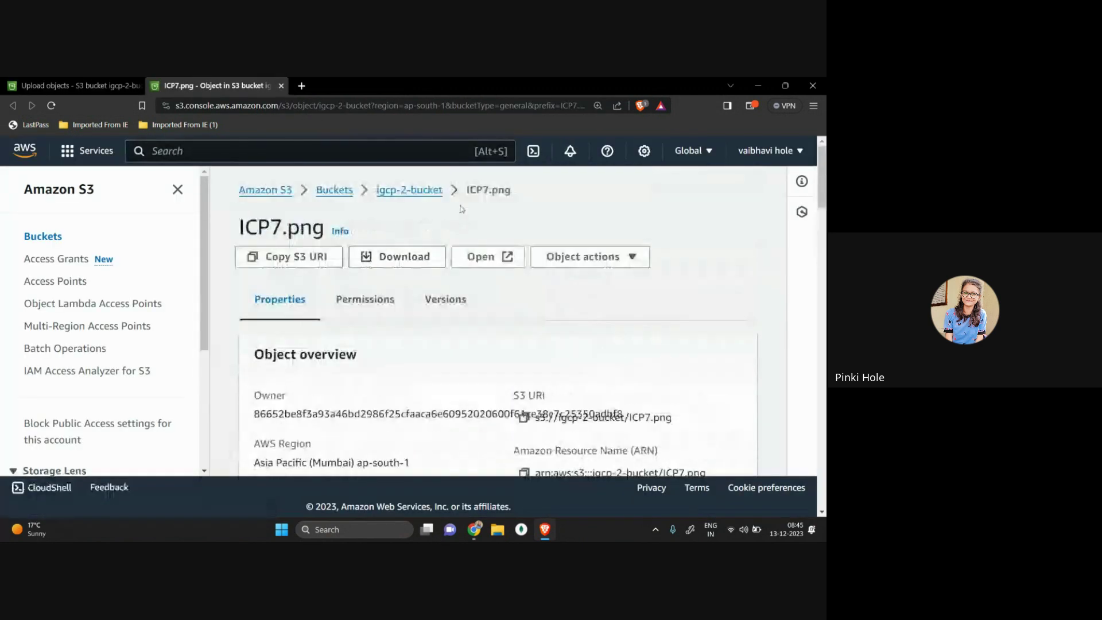
left_click(409, 189)
scroll(349, 403, "down", 3)
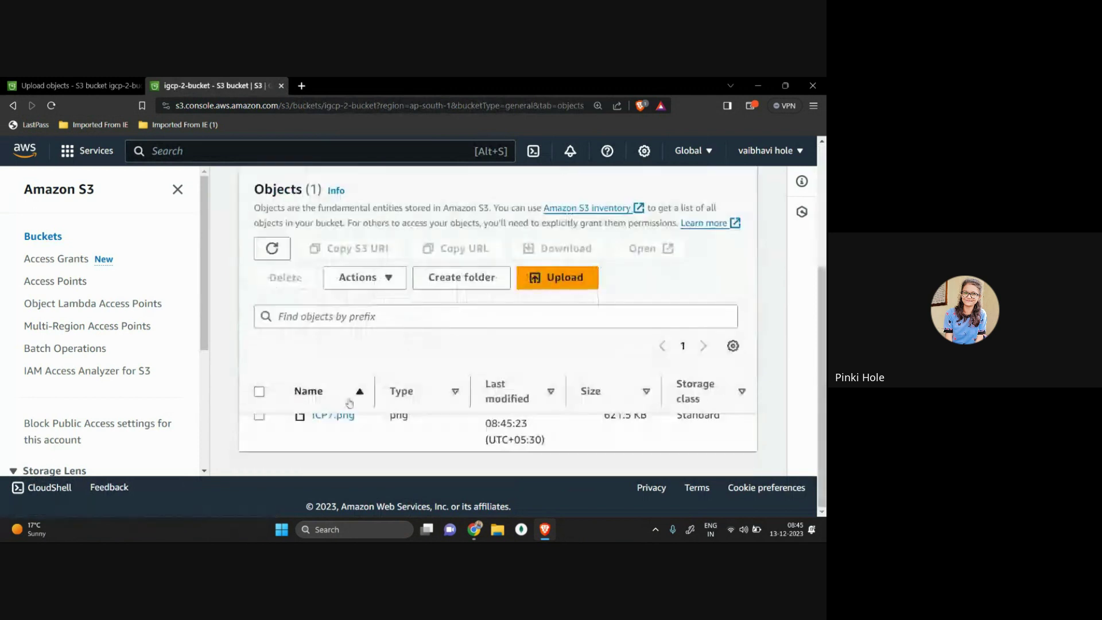
left_click(258, 418)
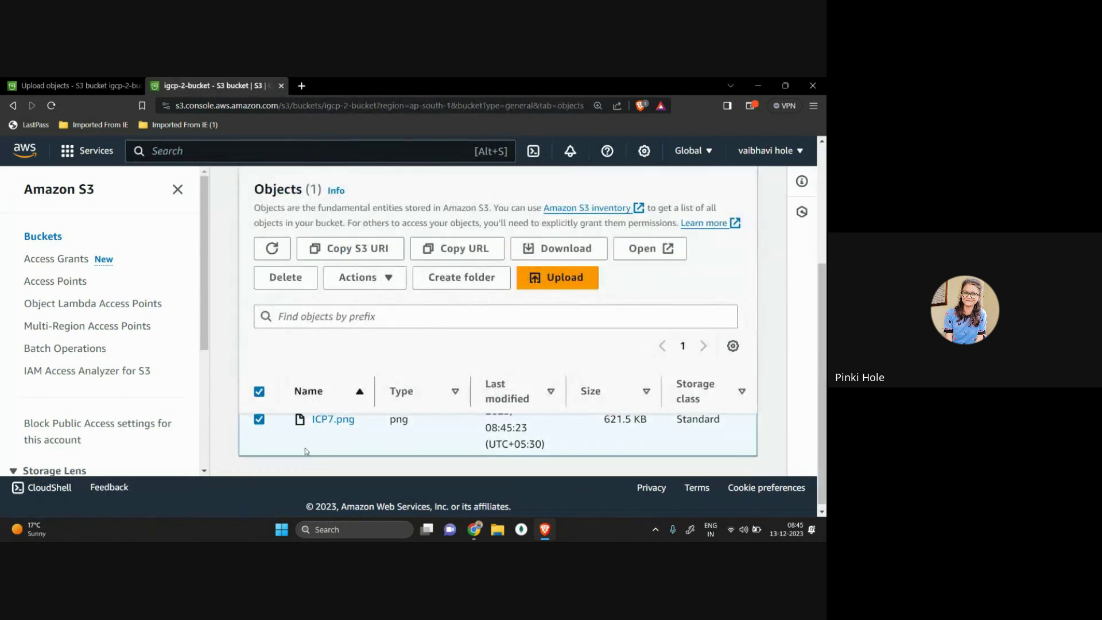
left_click(669, 241)
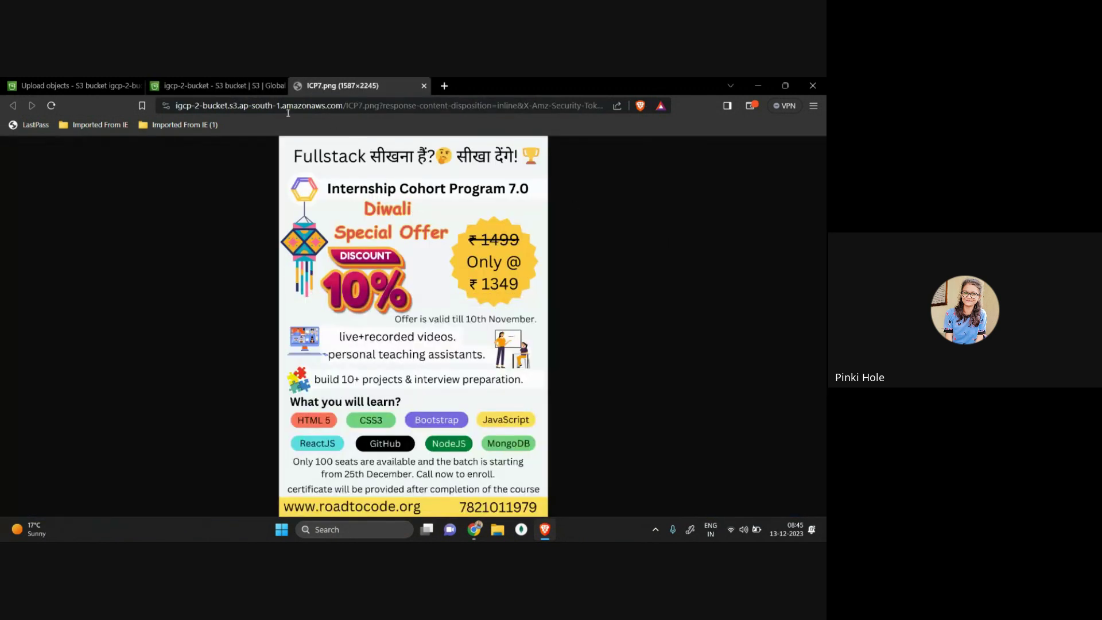
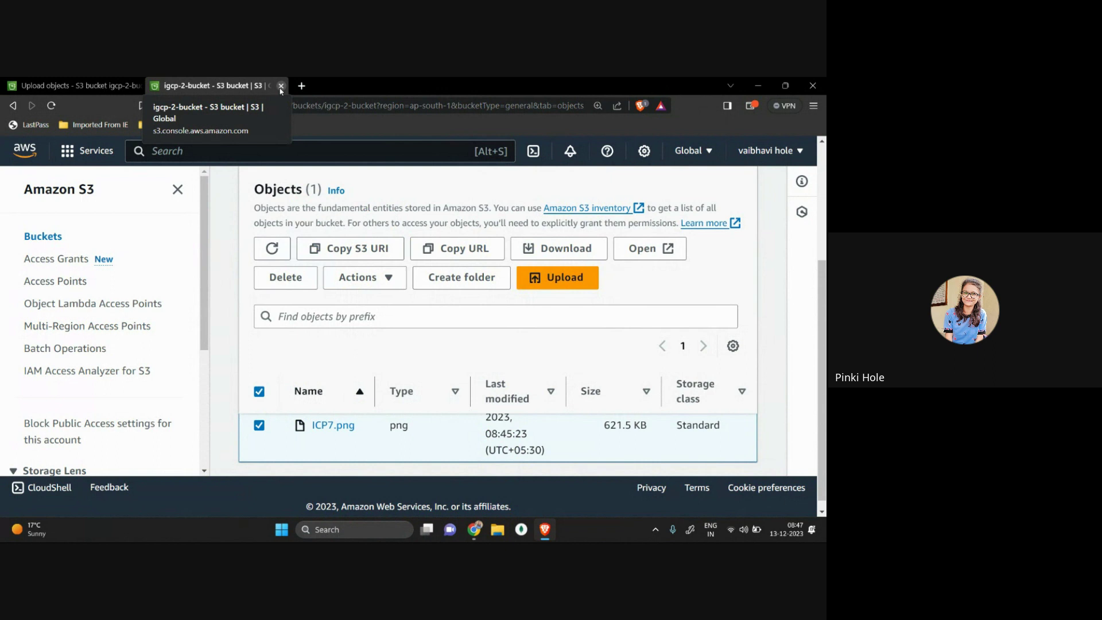
Step: Leave the S3 page and go to the Excalidraw whiteboard
left_click(281, 86)
Step: Hand-write 'bucket = S3' on the whiteboard with an arrow under S3
key("alt+Tab")
scroll(364, 356, "down", 10)
mouse_move(227, 250)
left_mouse_down()
mouse_move(230, 270)
mouse_move(246, 265)
left_mouse_up()
left_click_drag(249, 258, 288, 269)
mouse_move(303, 252)
left_mouse_down()
mouse_move(306, 269)
mouse_move(325, 265)
left_mouse_up()
mouse_move(343, 244)
left_mouse_down()
mouse_move(344, 276)
mouse_move(349, 258)
mouse_move(406, 256)
left_mouse_up()
mouse_move(386, 266)
left_mouse_down()
mouse_move(474, 257)
mouse_move(461, 266)
mouse_move(465, 323)
mouse_move(480, 324)
left_mouse_up()
mouse_move(446, 309)
left_mouse_down()
mouse_move(468, 282)
mouse_move(501, 312)
left_mouse_up()
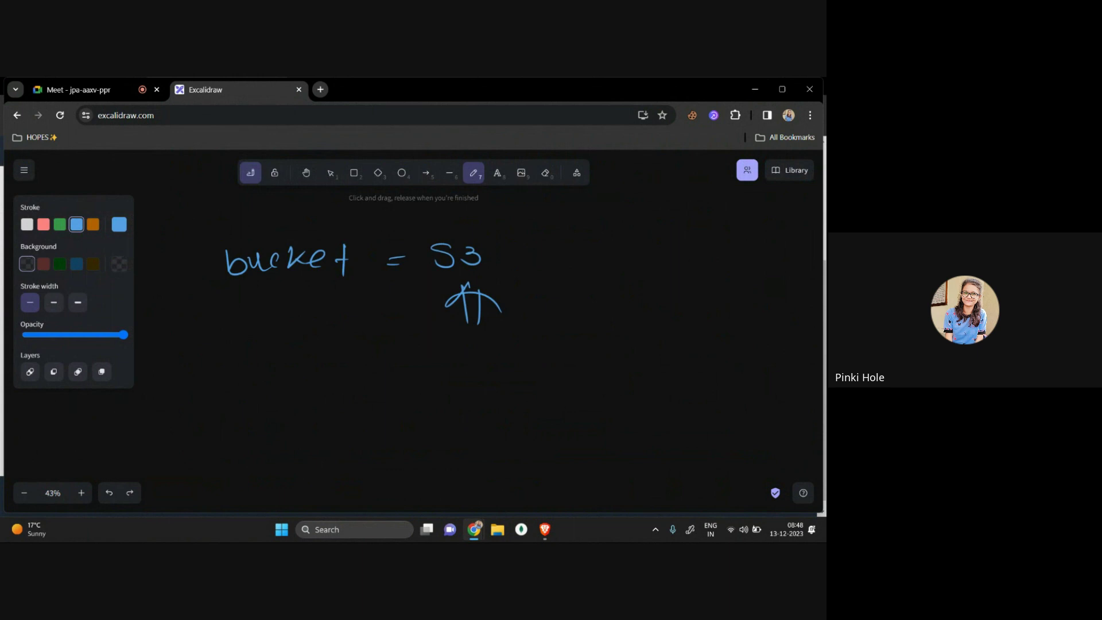
Step: Write 'policies' below, with an arrow and 'S3' to its right
mouse_move(263, 375)
left_mouse_down()
mouse_move(265, 392)
mouse_move(288, 380)
mouse_move(303, 395)
left_mouse_up()
mouse_move(312, 384)
left_mouse_down()
mouse_move(313, 396)
mouse_move(344, 392)
left_mouse_up()
mouse_move(340, 364)
left_mouse_down()
mouse_move(373, 387)
mouse_move(468, 370)
mouse_move(457, 381)
mouse_move(557, 373)
left_mouse_up()
left_click_drag(475, 360, 474, 398)
mouse_move(618, 360)
left_mouse_down()
mouse_move(598, 381)
mouse_move(652, 369)
mouse_move(637, 382)
left_mouse_up()
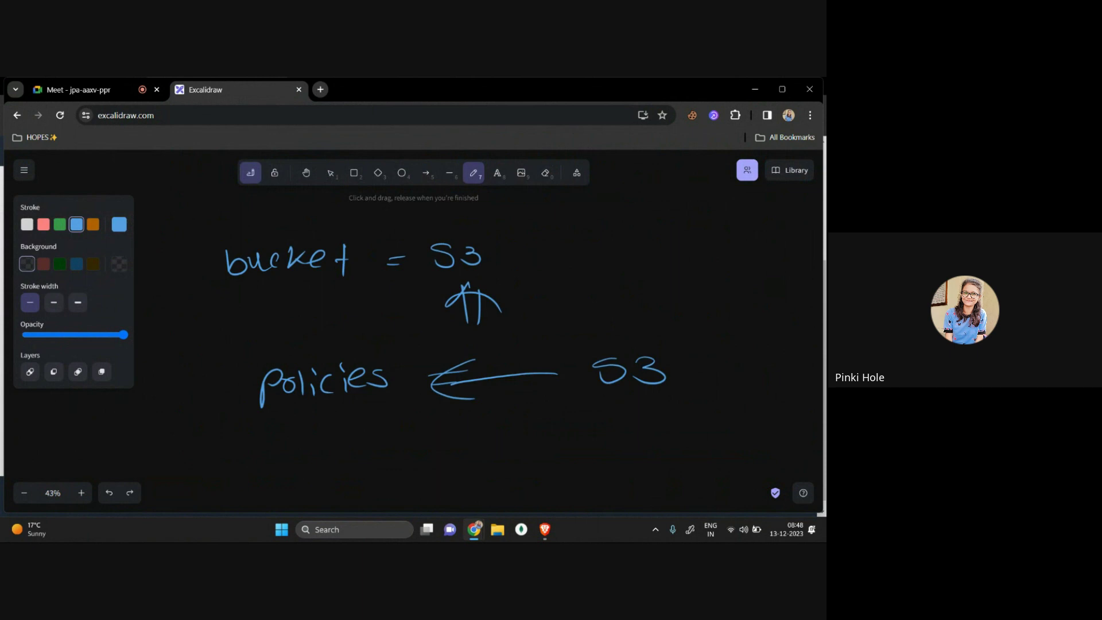
Step: Circle 'policies' and the right-hand S3, underline S3, and add arrows, then return to AWS
mouse_move(395, 328)
left_mouse_down()
mouse_move(315, 333)
mouse_move(390, 424)
mouse_move(402, 329)
left_mouse_up()
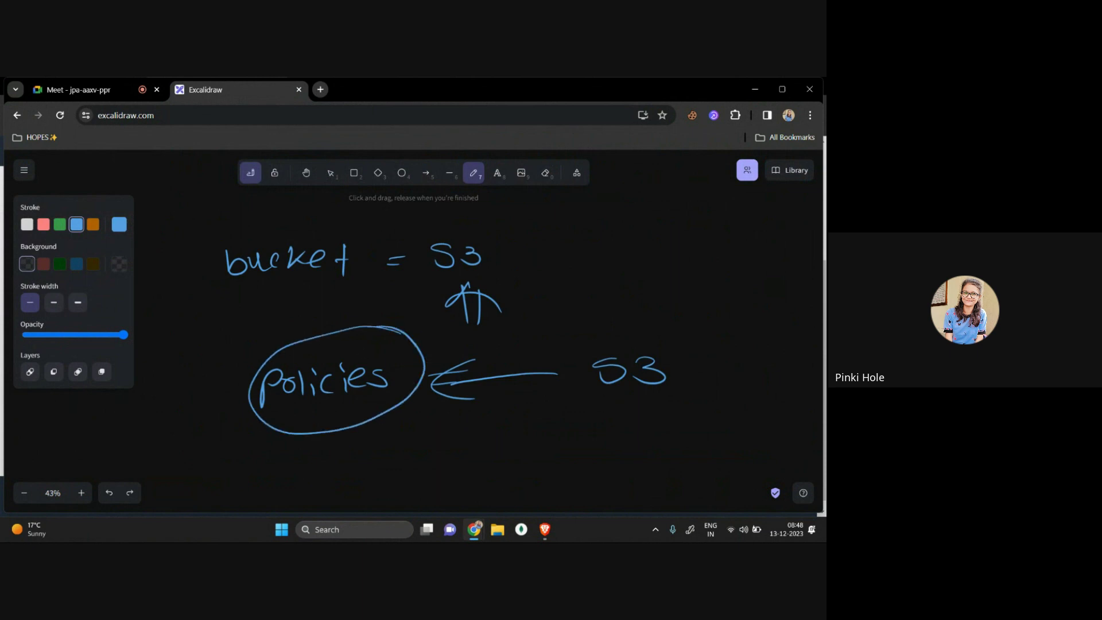
left_click_drag(600, 408, 691, 409)
left_click_drag(360, 425, 374, 459)
mouse_move(377, 432)
left_mouse_down()
mouse_move(390, 455)
mouse_move(360, 418)
left_mouse_up()
left_click_drag(360, 418, 411, 442)
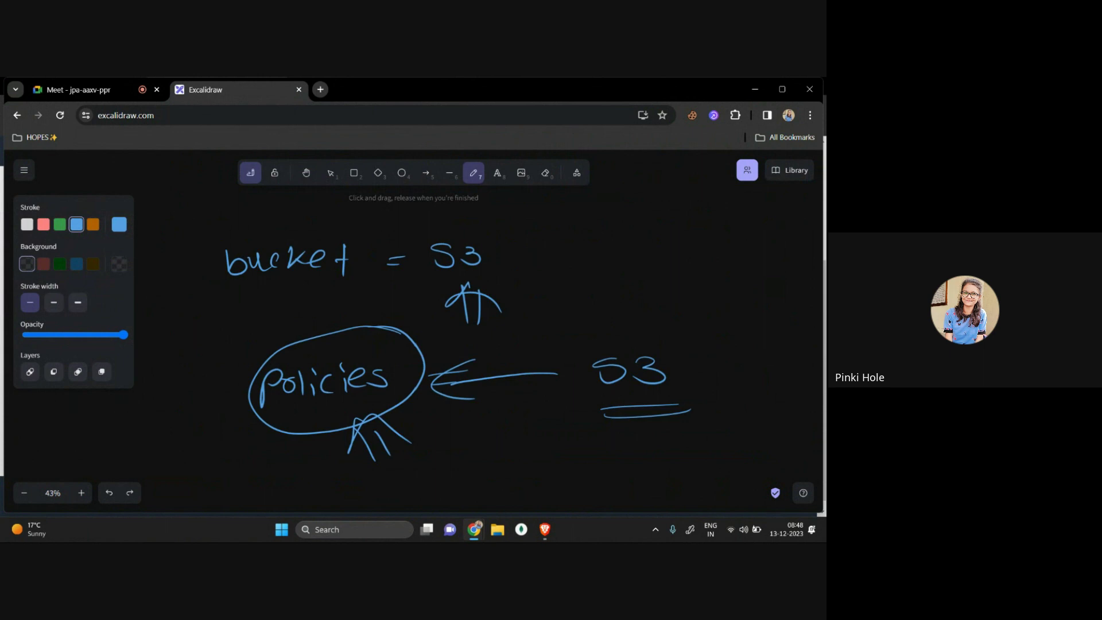
left_click_drag(656, 310, 613, 305)
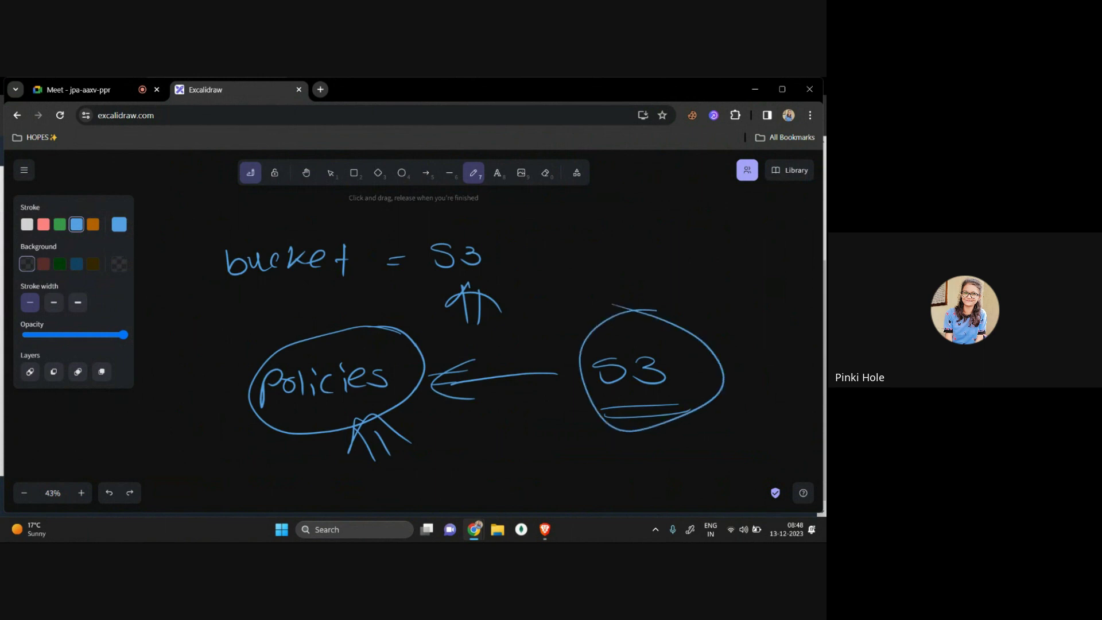
key("alt+Tab")
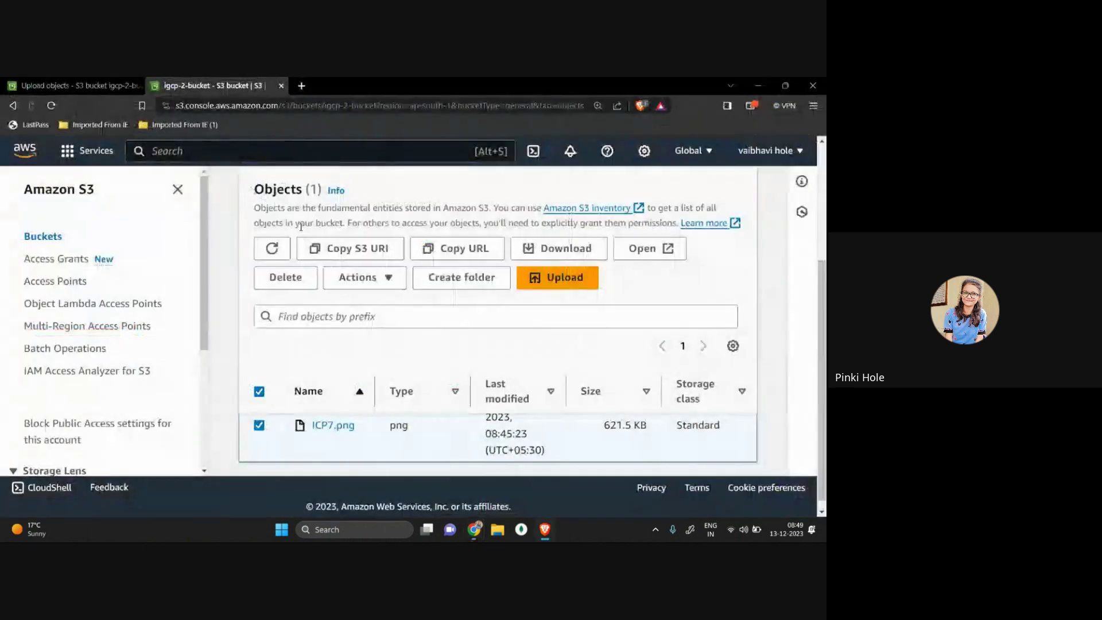
Step: Search the console for 'IAM' and open the IAM service
left_click(207, 148)
type("IAM")
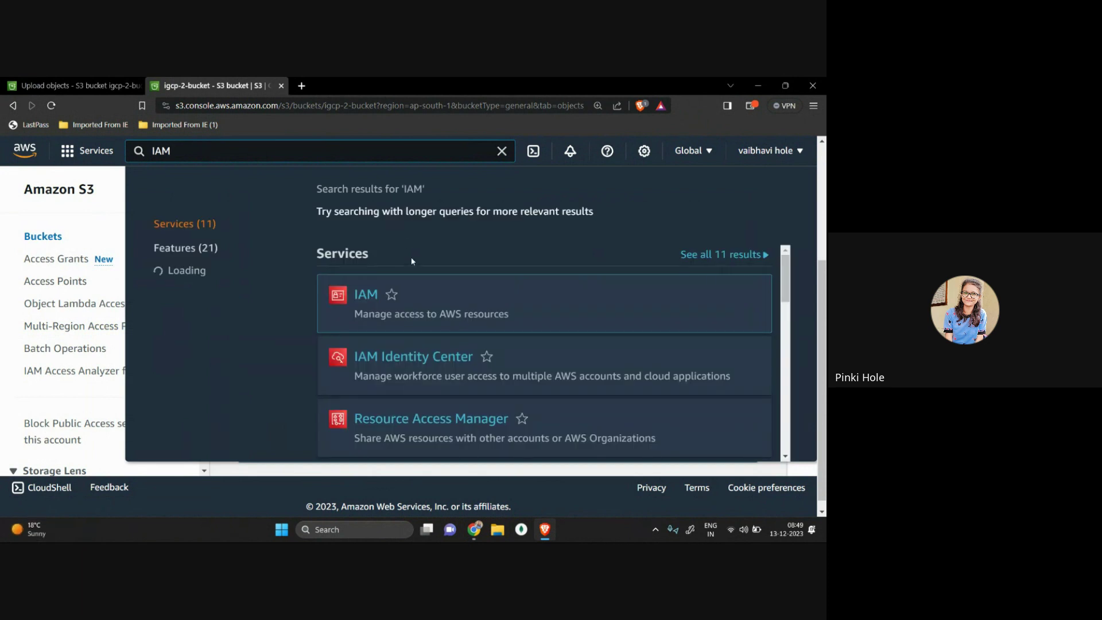
mouse_move(360, 303)
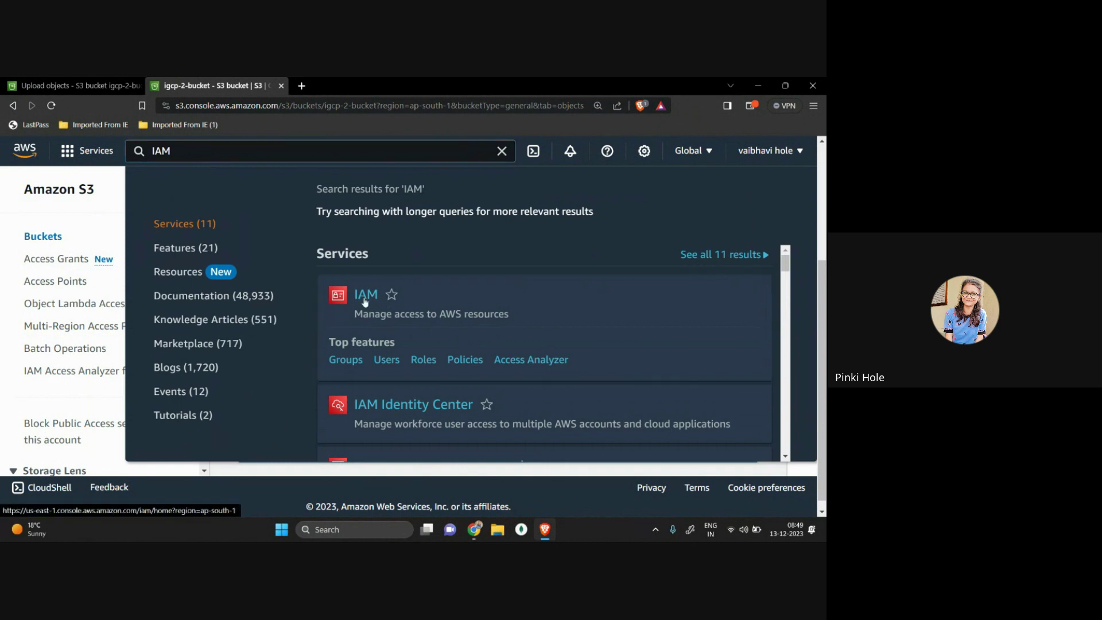
left_click(365, 299)
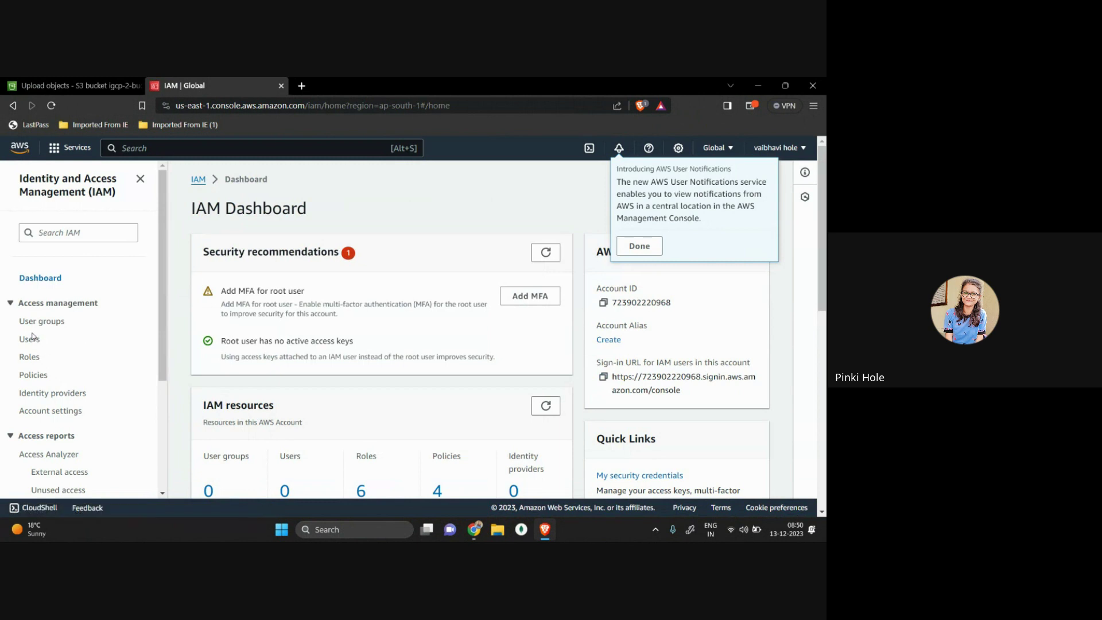
Step: Check the empty IAM Users list, dismiss the notifications announcement, and open Policies
left_click(31, 340)
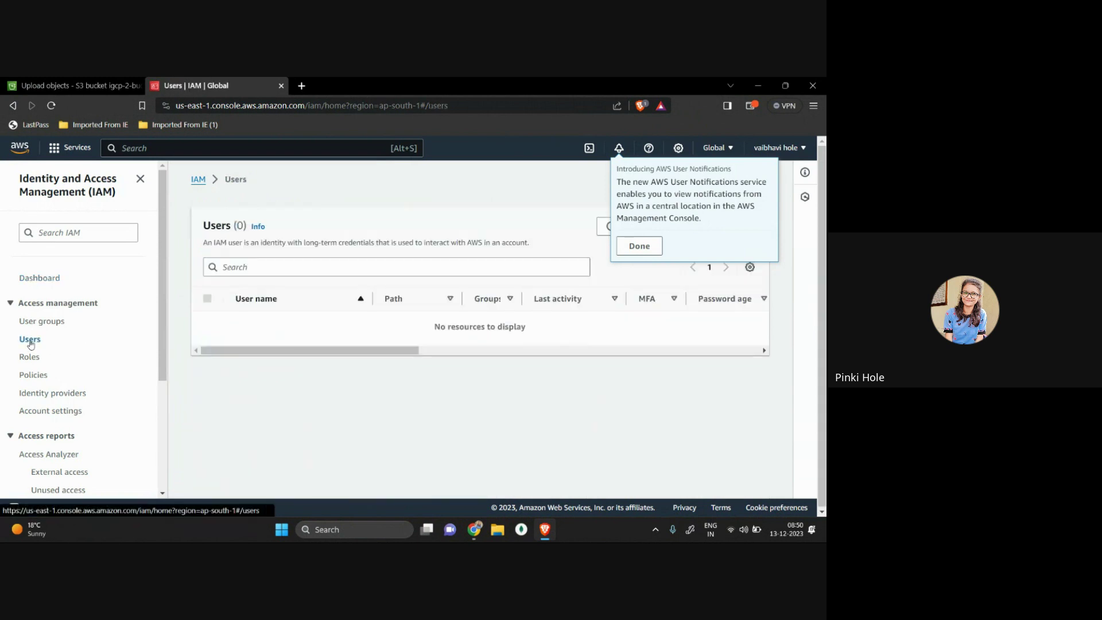
left_click(654, 254)
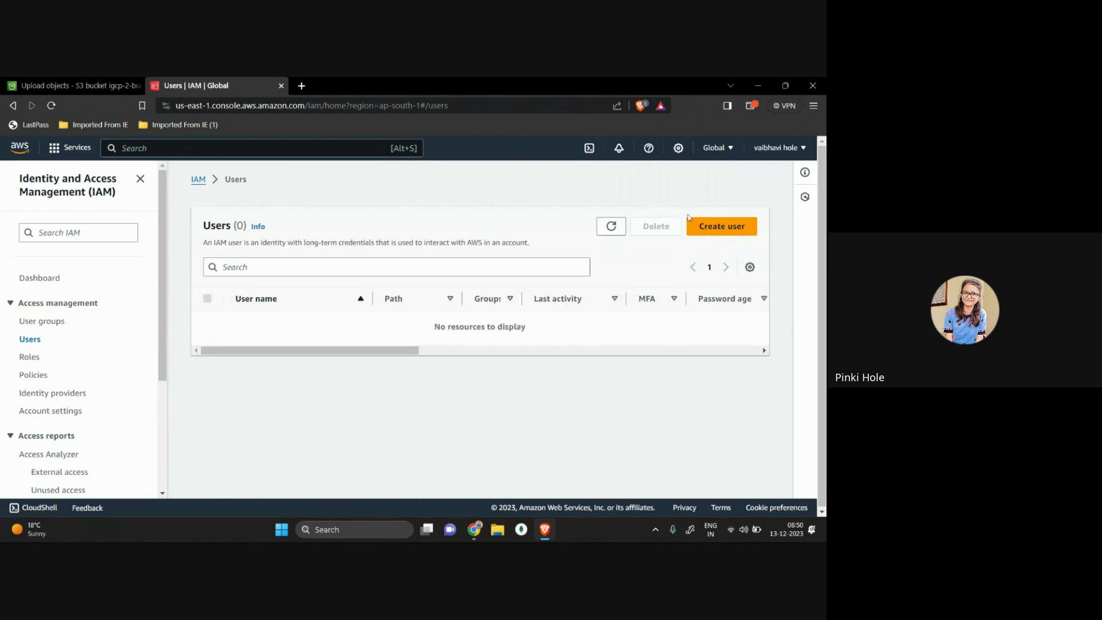
left_click(40, 380)
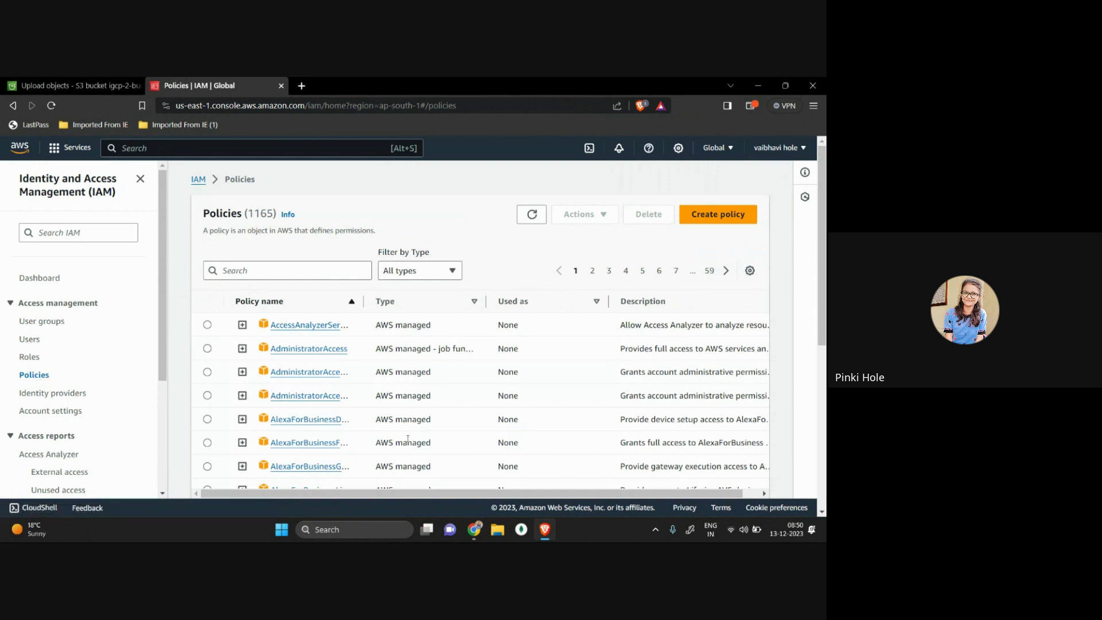
scroll(408, 441, "down", 5)
scroll(408, 440, "up", 6)
Step: Browse the policies list and start a new policy with Create policy
left_click_drag(453, 348, 386, 348)
left_click(429, 395)
scroll(430, 382, "down", 3)
scroll(435, 384, "up", 3)
scroll(593, 367, "right", 1)
left_click_drag(610, 351, 777, 357)
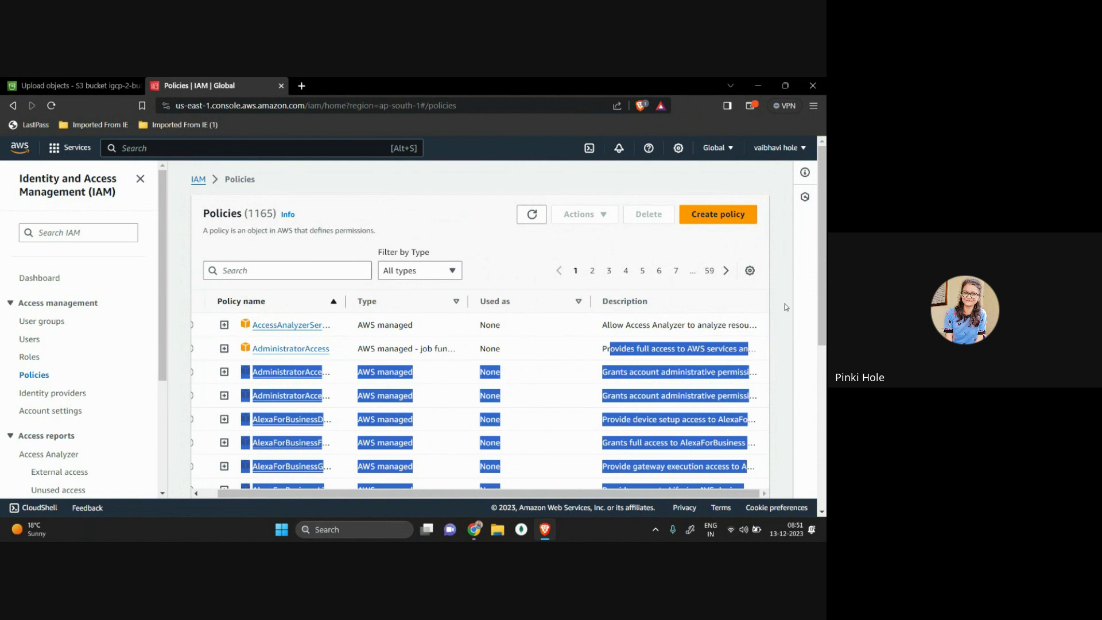
left_click(717, 220)
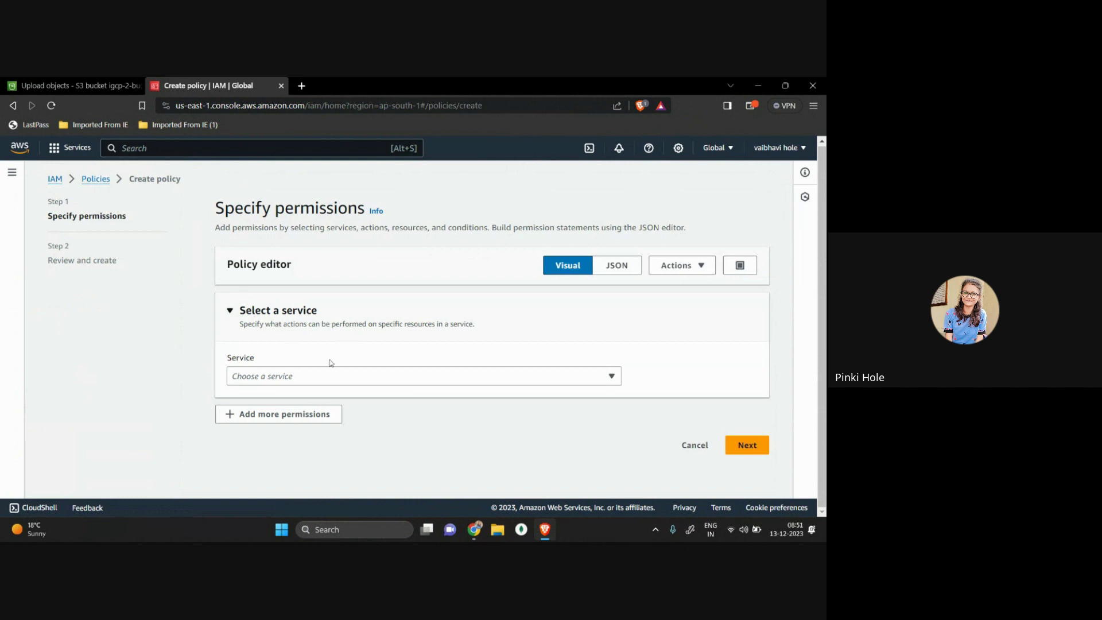
Step: Choose S3 as the service in the visual policy editor and review its action groups
left_click(320, 374)
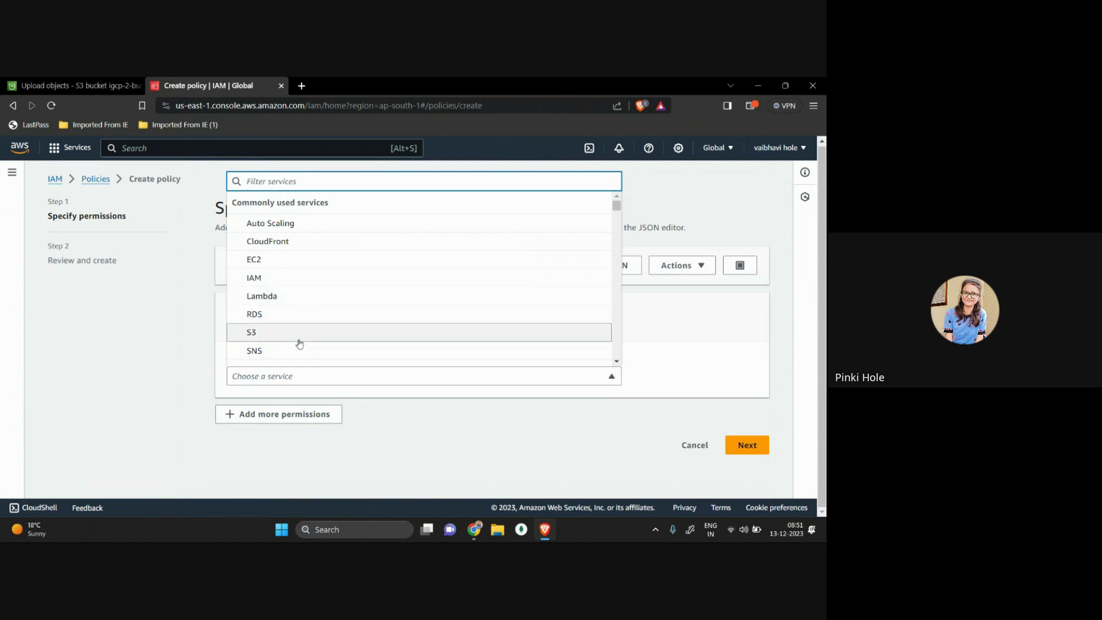
scroll(299, 343, "down", 8)
scroll(299, 343, "up", 8)
left_click(299, 338)
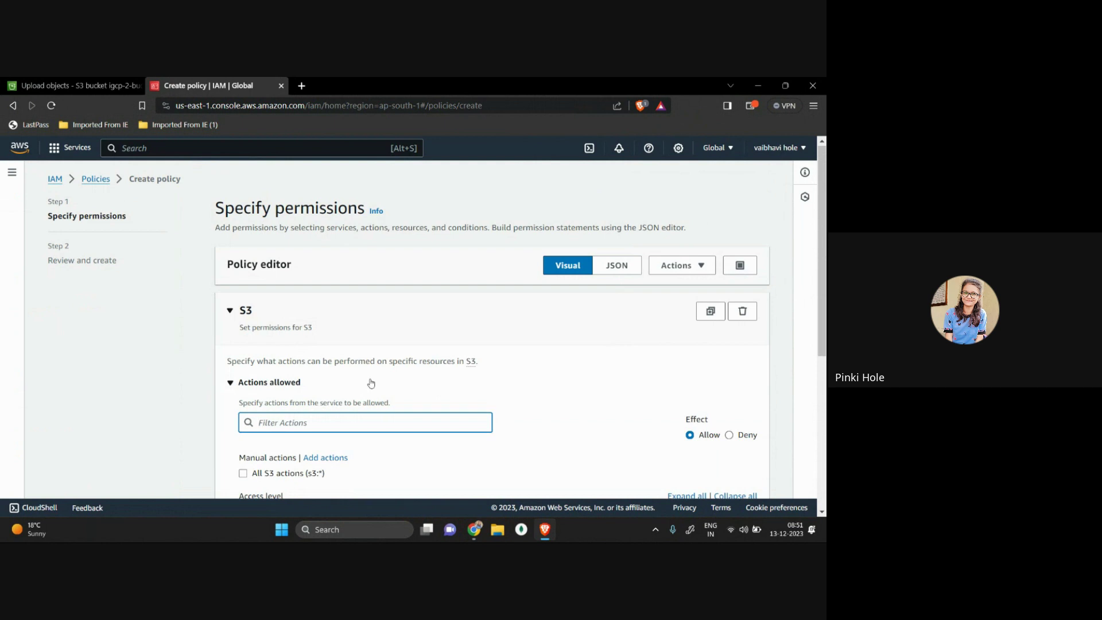
scroll(371, 383, "down", 2)
left_click_drag(240, 273, 333, 266)
left_click(232, 316)
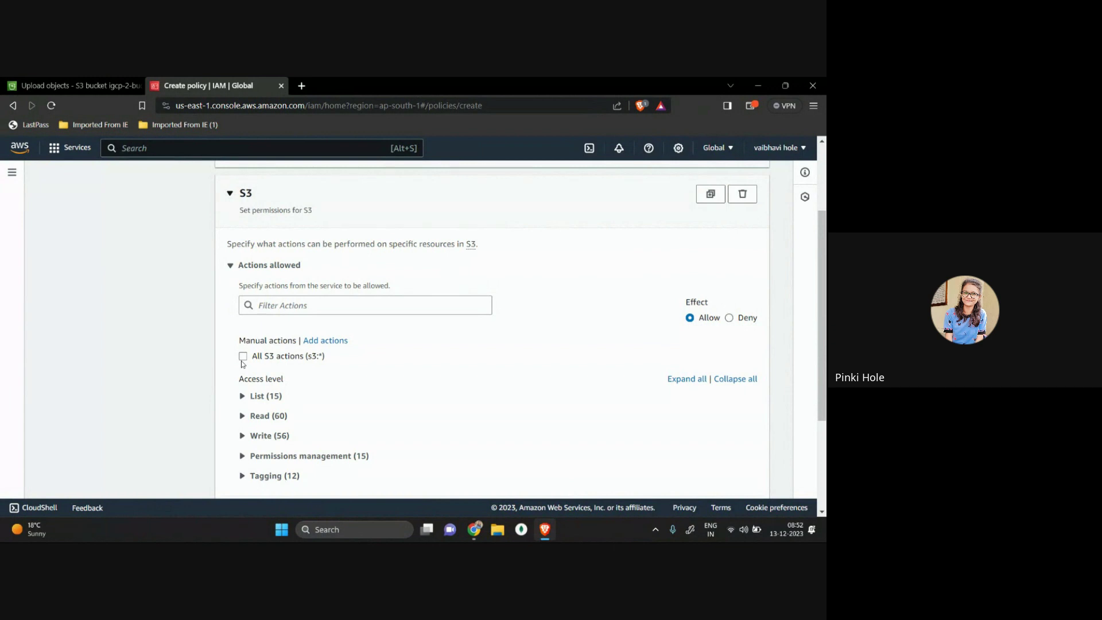
scroll(249, 356, "down", 1)
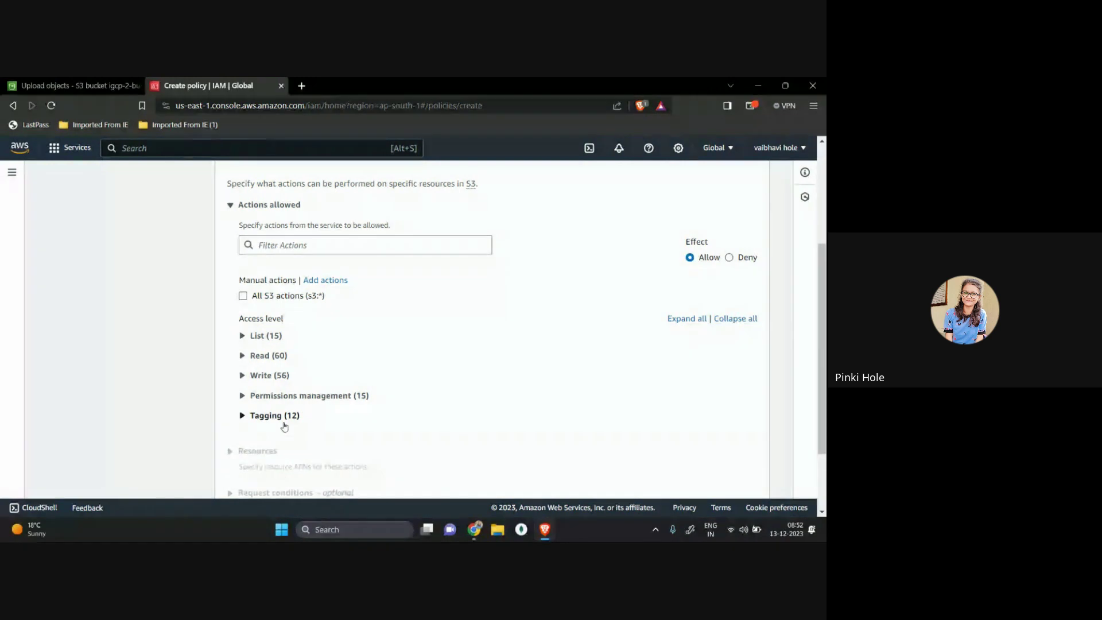
Step: Allow all S3 actions in the policy
left_click(243, 298)
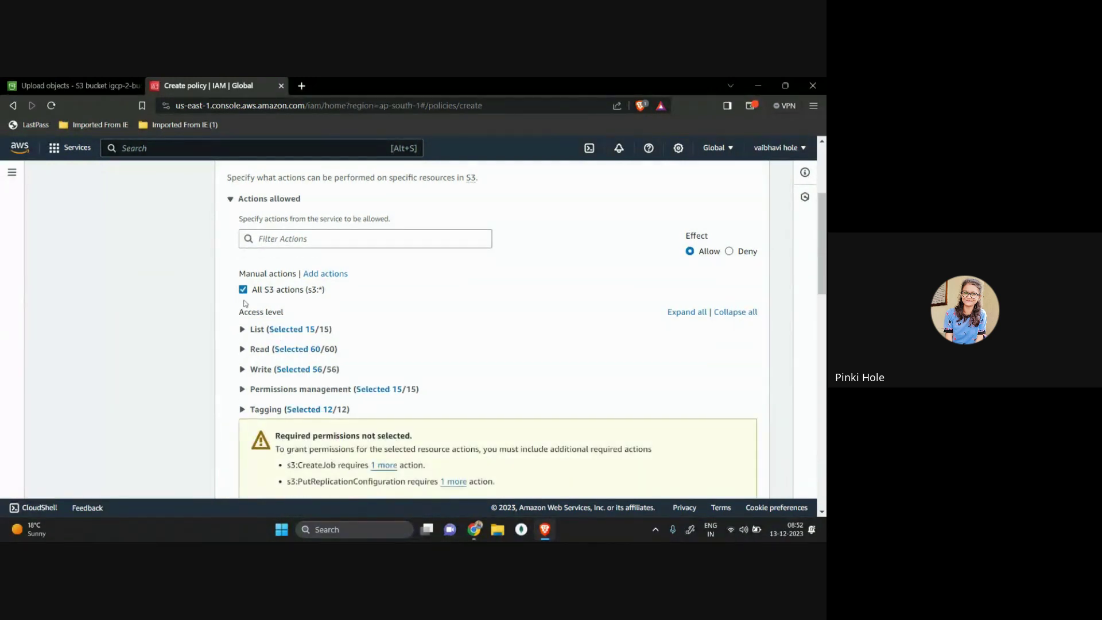
scroll(348, 389, "down", 3)
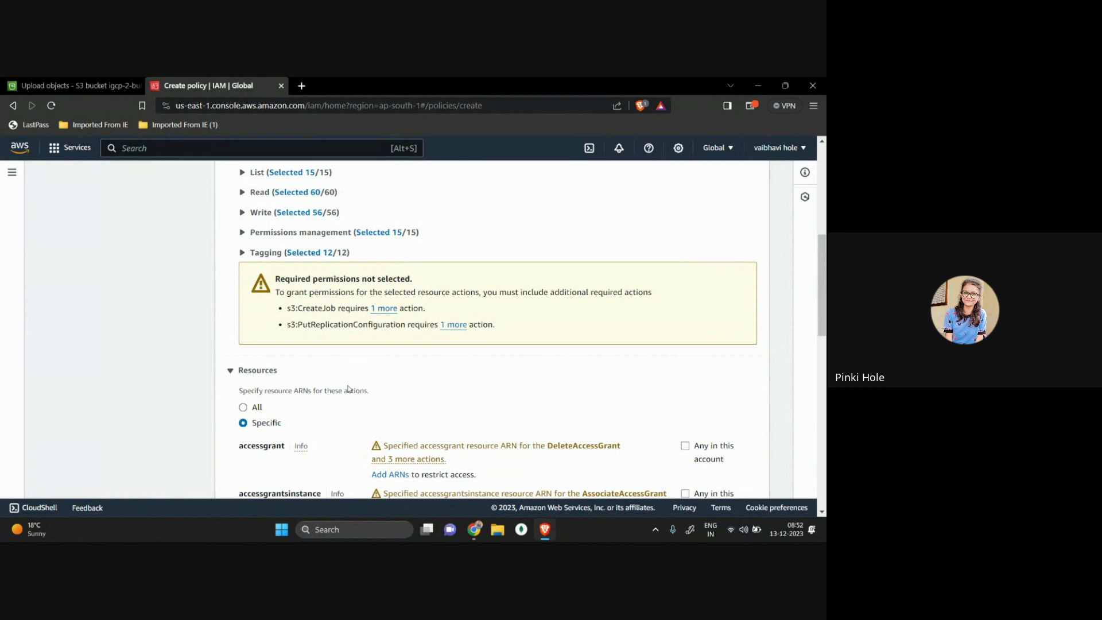
scroll(344, 425, "down", 2)
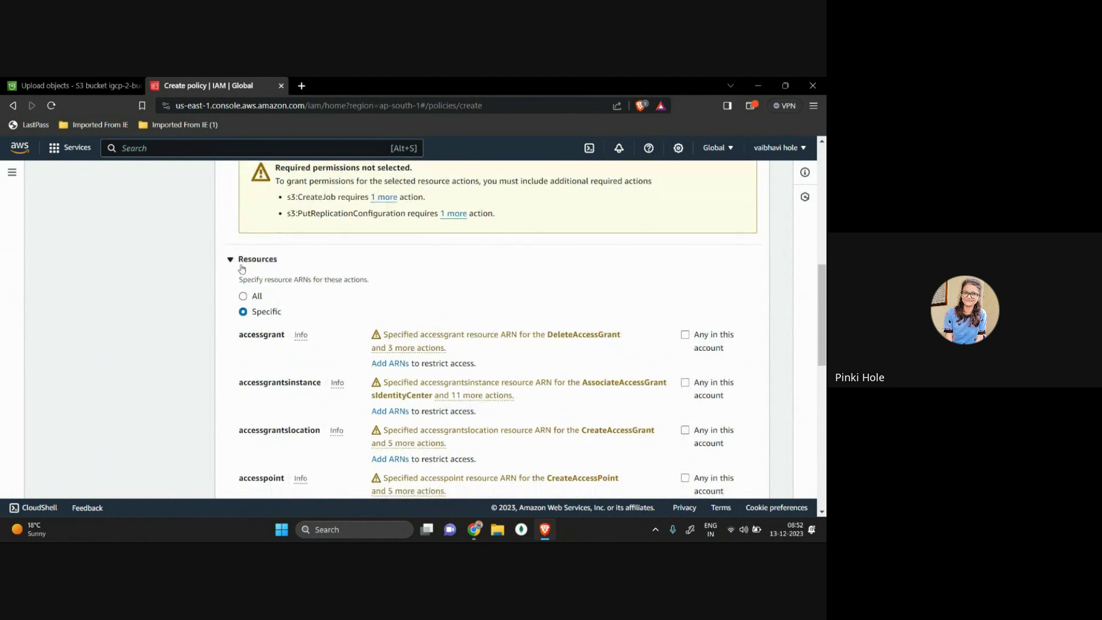
double_click(257, 259)
left_click(230, 322)
Step: Try account-wide accessgrant and accessgrantsinstance resources, then clear both
scroll(521, 363, "down", 2)
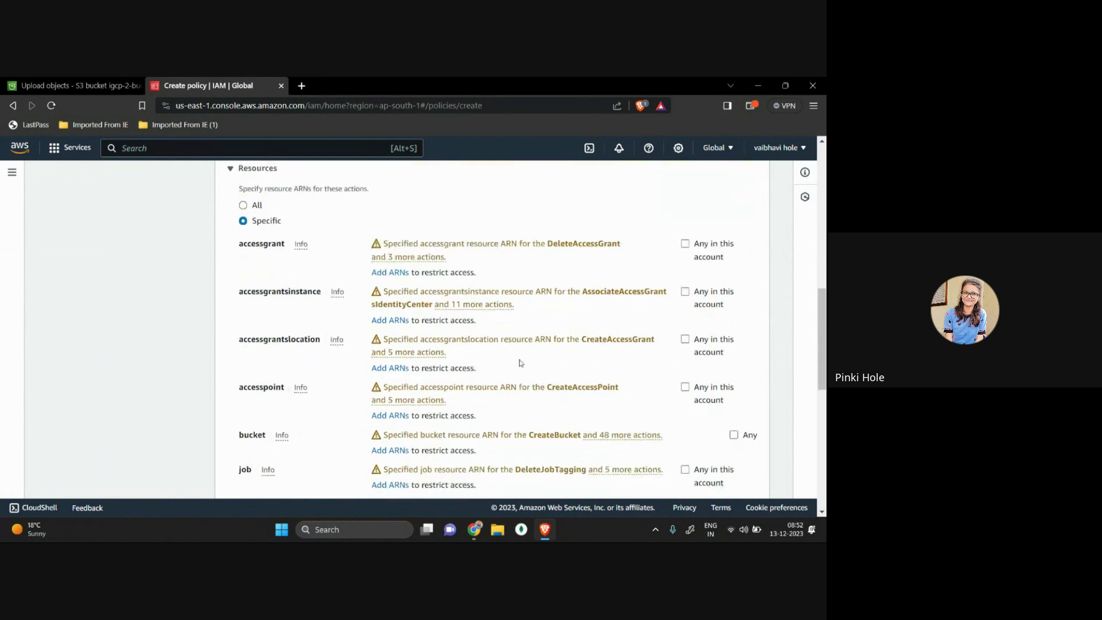
scroll(521, 363, "down", 1)
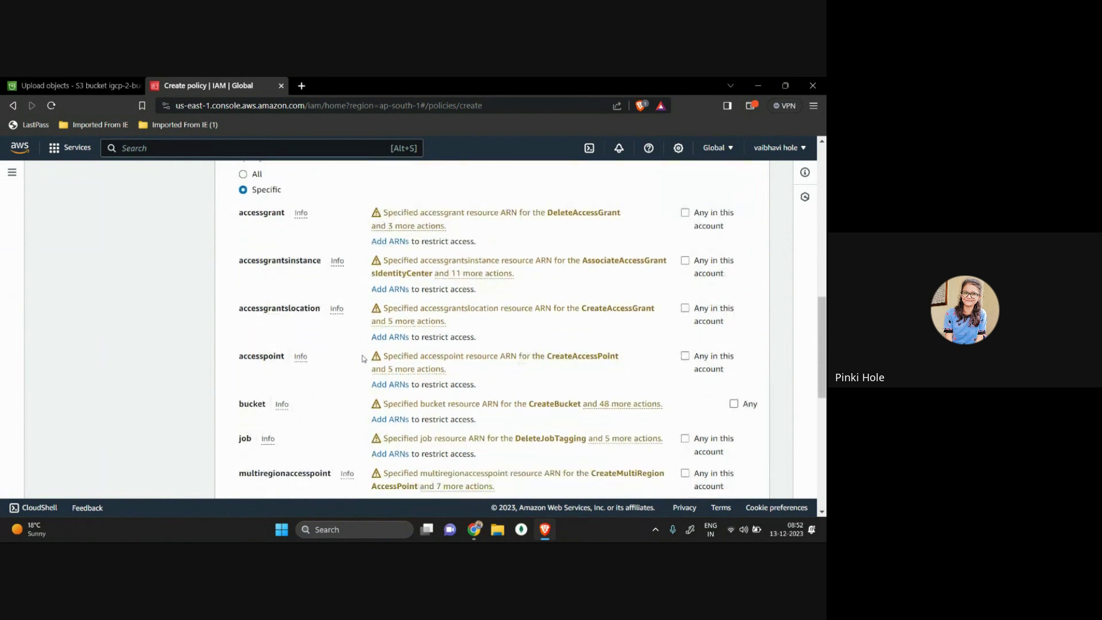
scroll(362, 359, "down", 5)
scroll(363, 359, "up", 4)
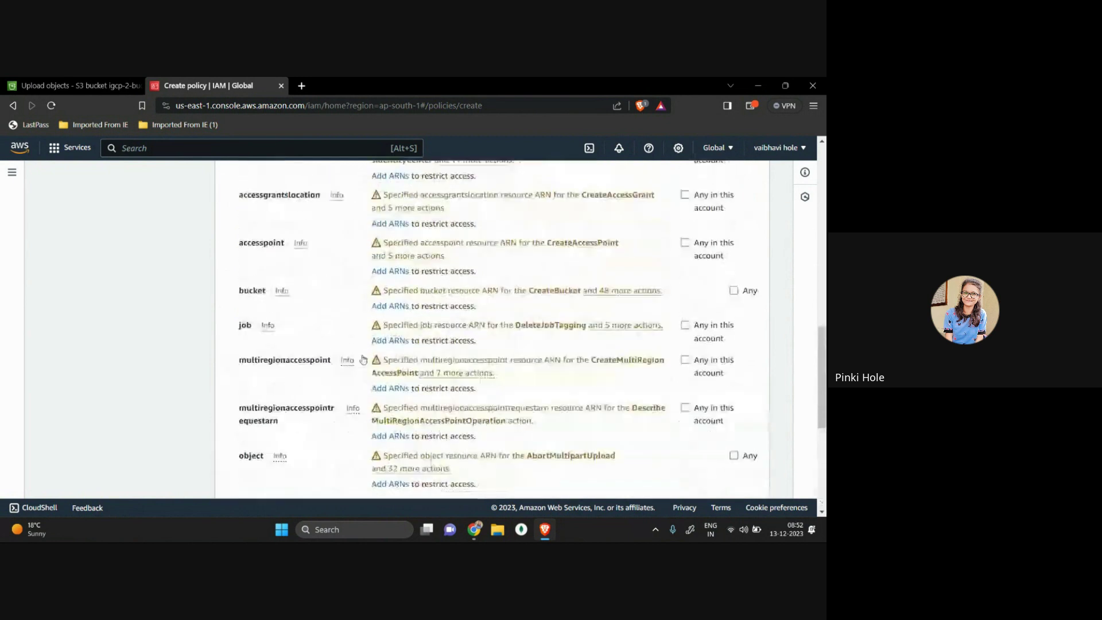
scroll(363, 360, "up", 6)
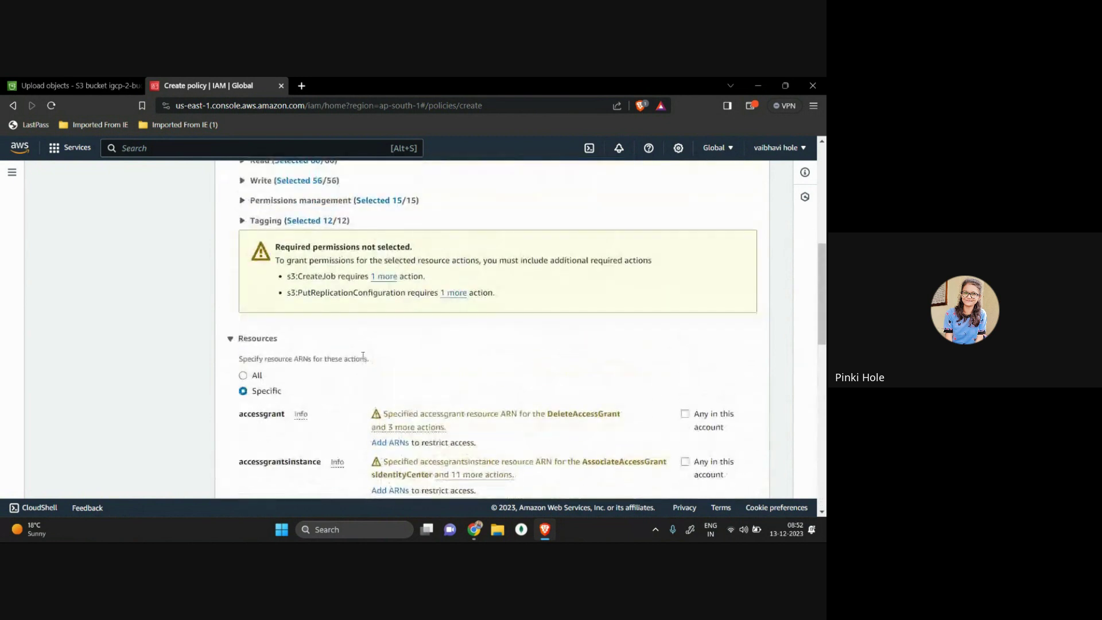
left_click(686, 414)
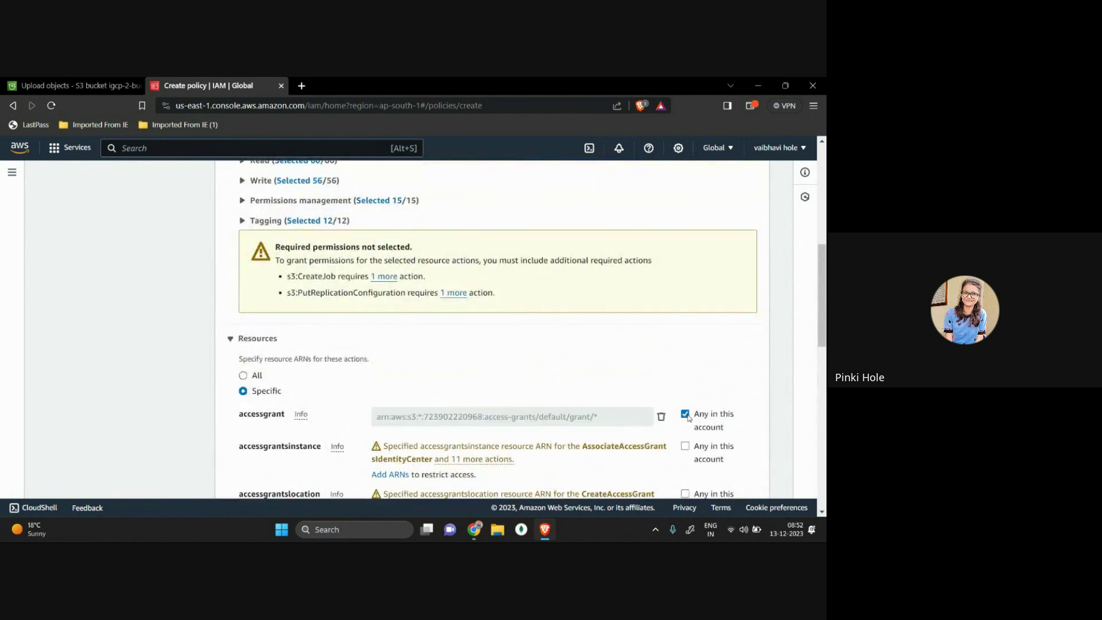
scroll(688, 417, "down", 12)
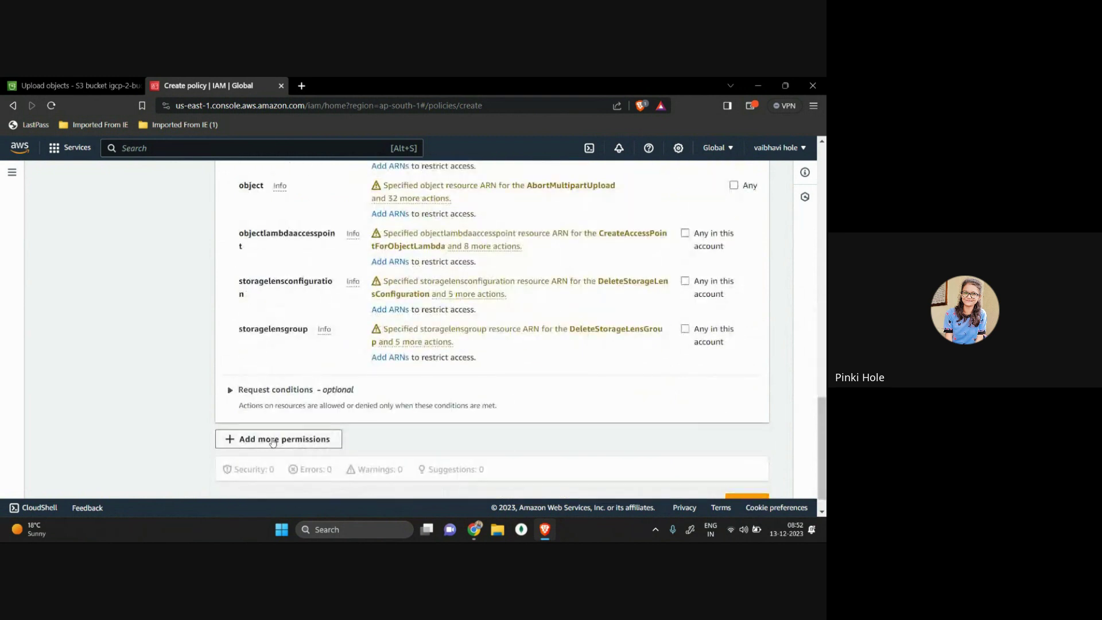
scroll(505, 352, "up", 8)
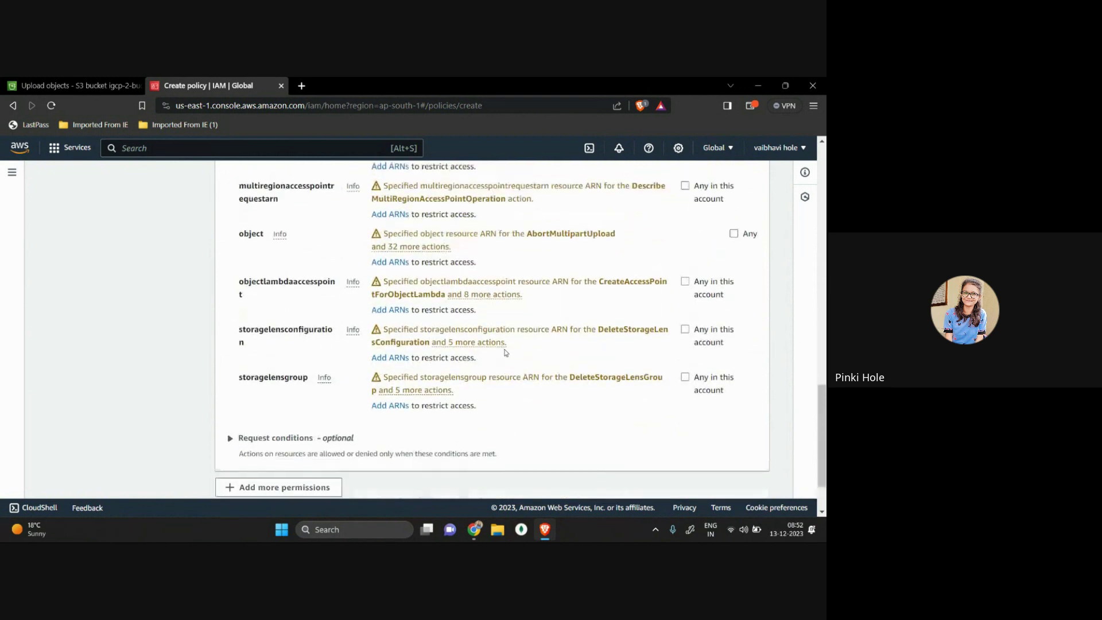
scroll(505, 353, "up", 1)
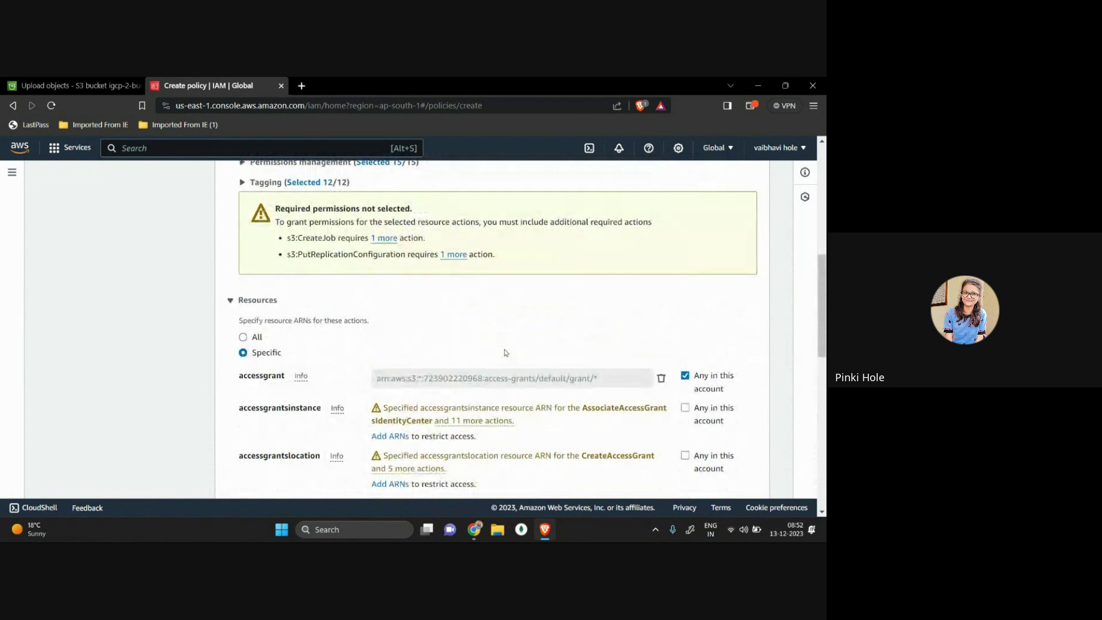
left_click(685, 408)
left_click(685, 375)
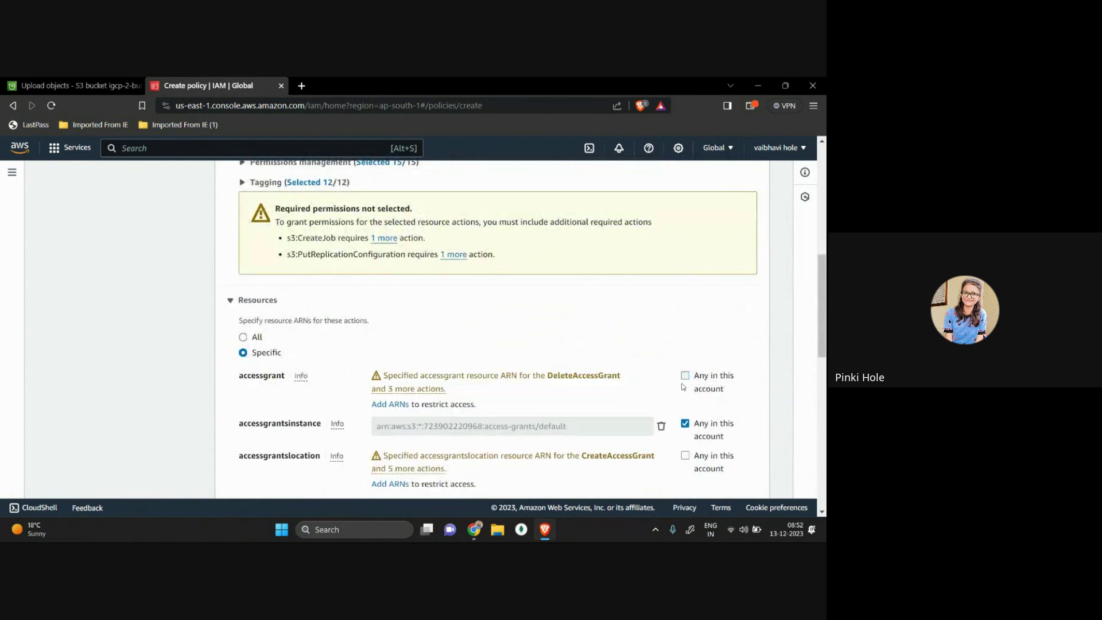
left_click(685, 423)
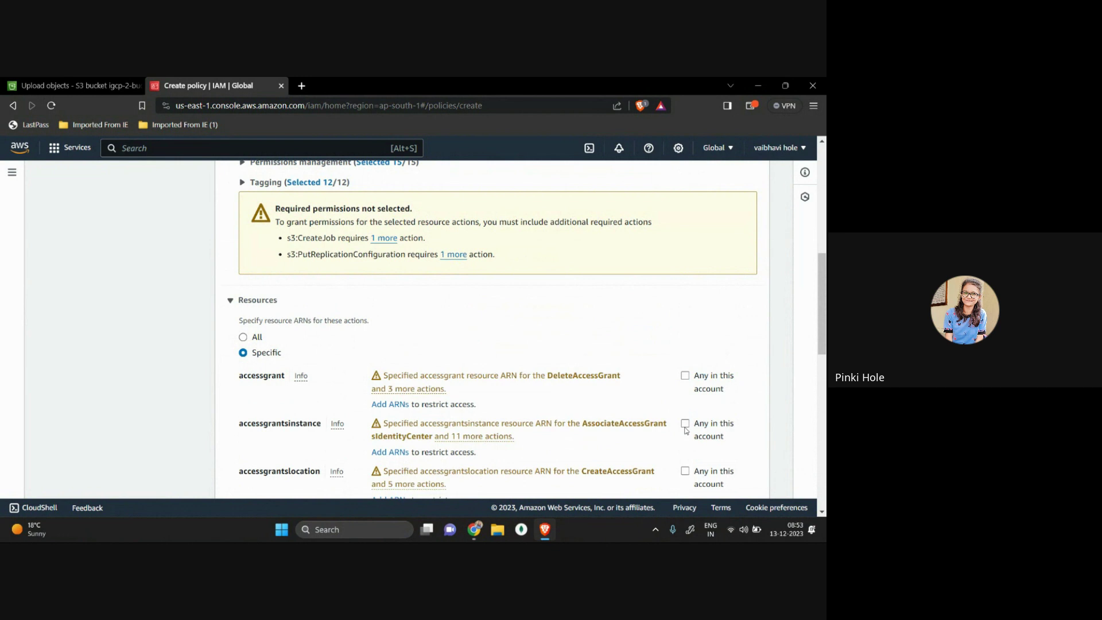
Step: Set Resources to All and expand the optional request conditions
left_click(243, 338)
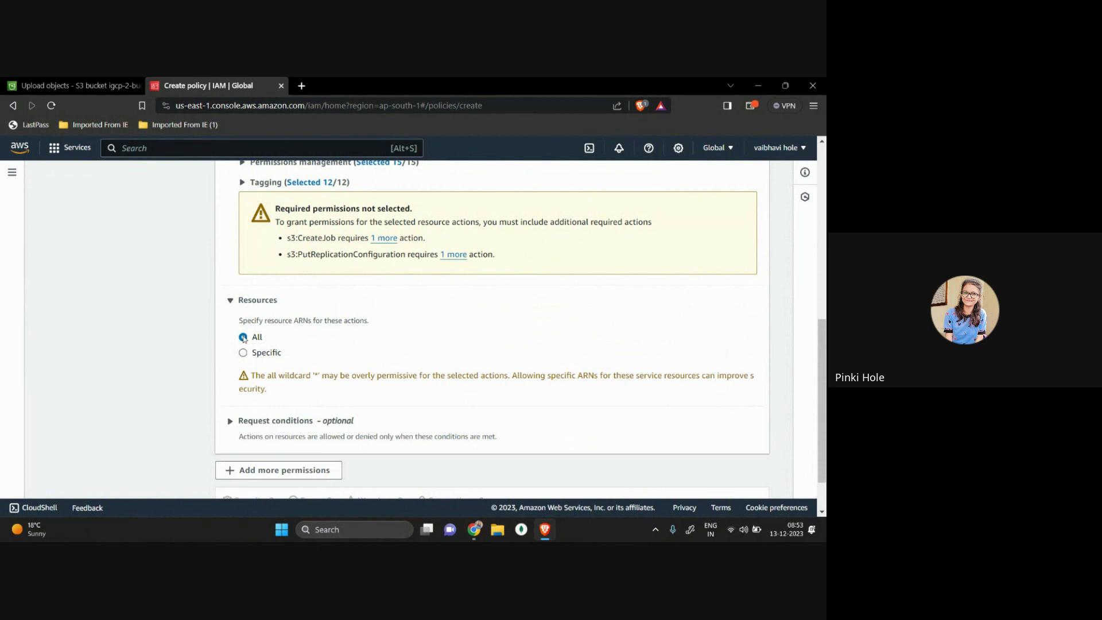
scroll(243, 338, "down", 1)
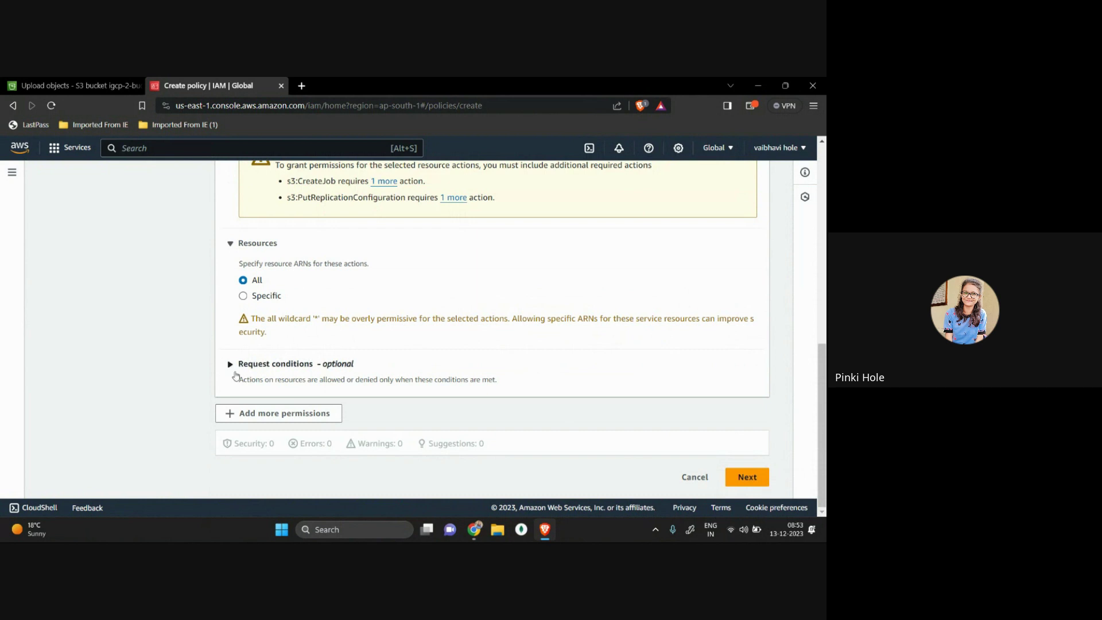
left_click(265, 376)
scroll(266, 378, "down", 1)
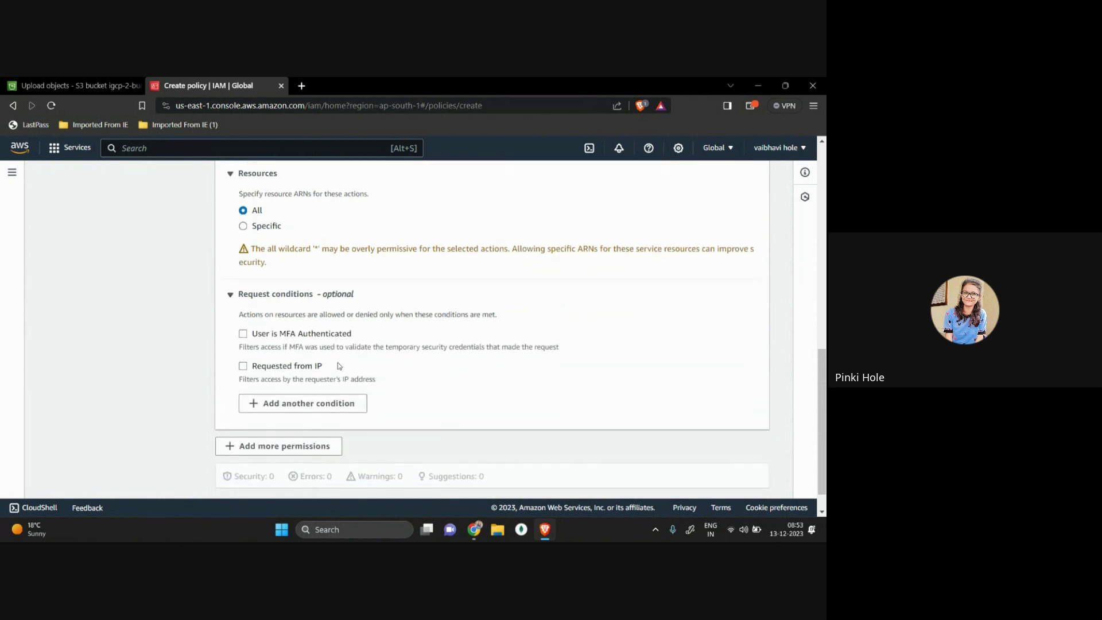
scroll(351, 357, "down", 1)
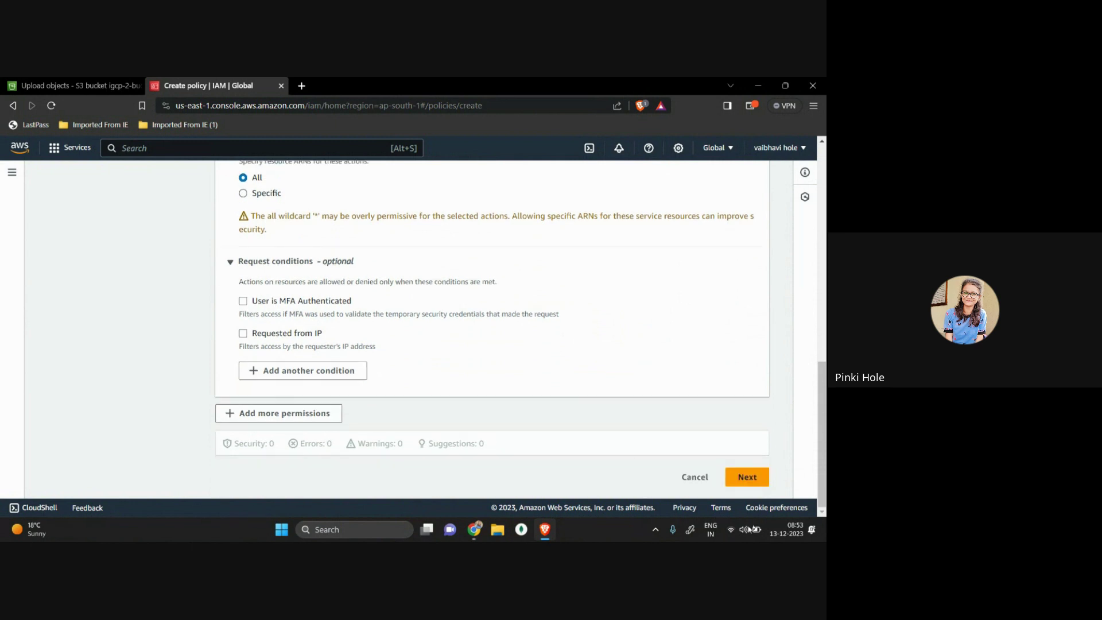
Step: On Review and create, name the policy all-s3-permission and paste the same text as description
left_click(748, 477)
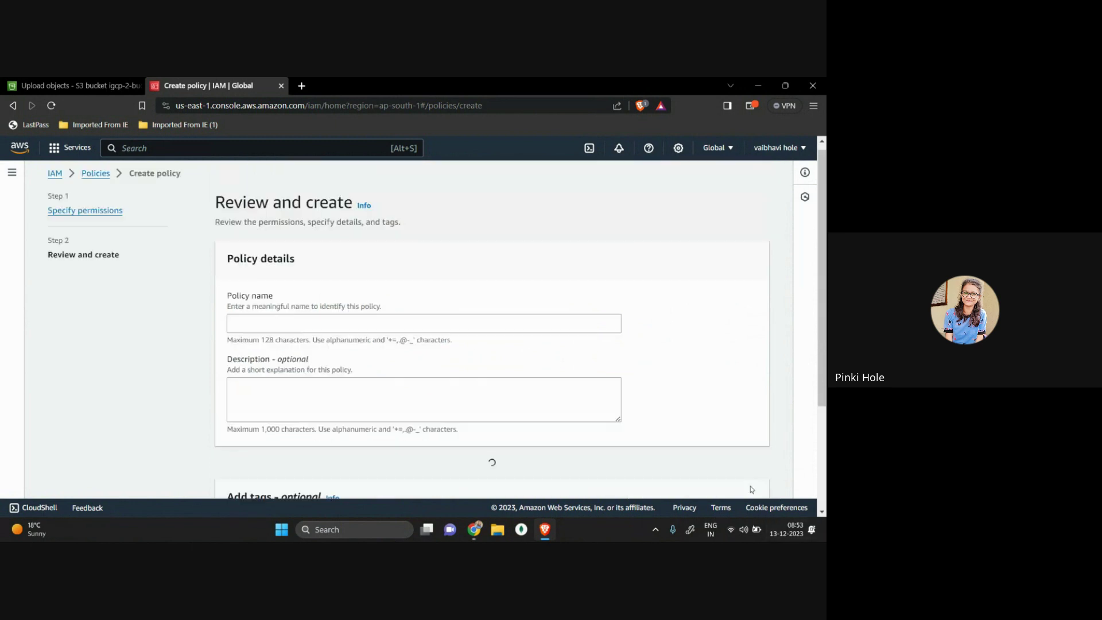
scroll(544, 411, "down", 3)
scroll(544, 413, "up", 3)
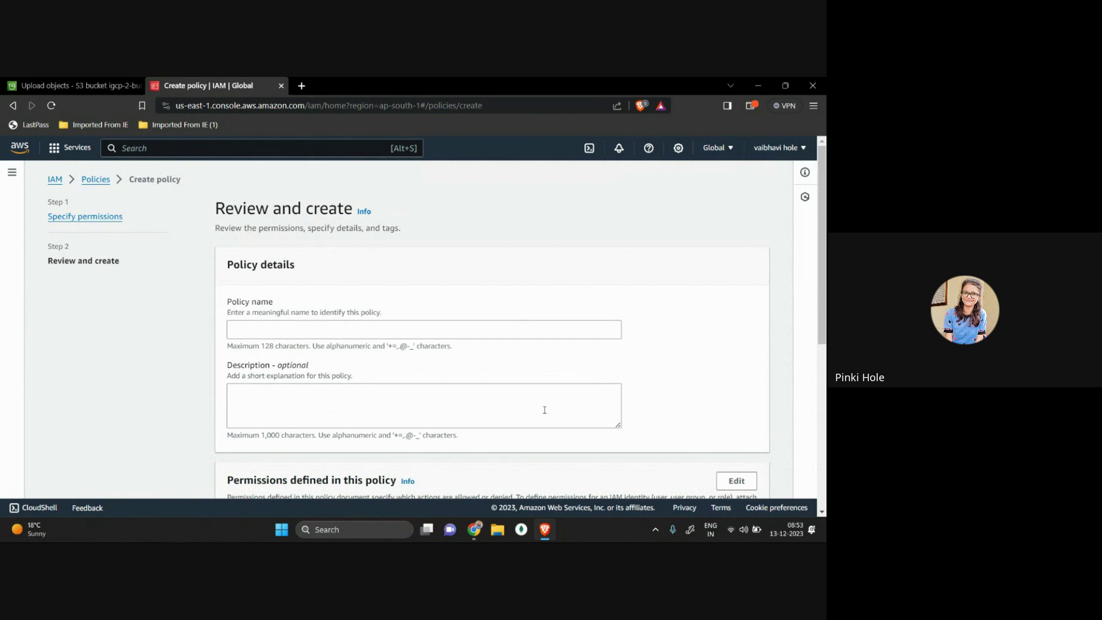
left_click(421, 332)
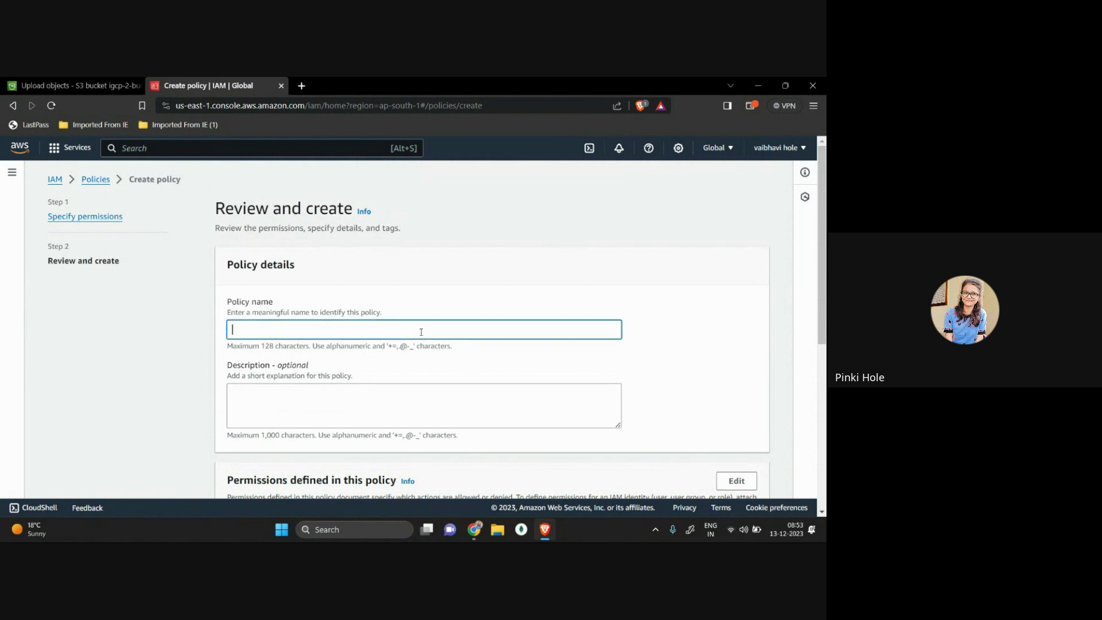
type("all-s3-permission")
scroll(426, 370, "down", 1)
left_click(298, 358)
left_click_drag(299, 295, 220, 296)
key("ctrl+c")
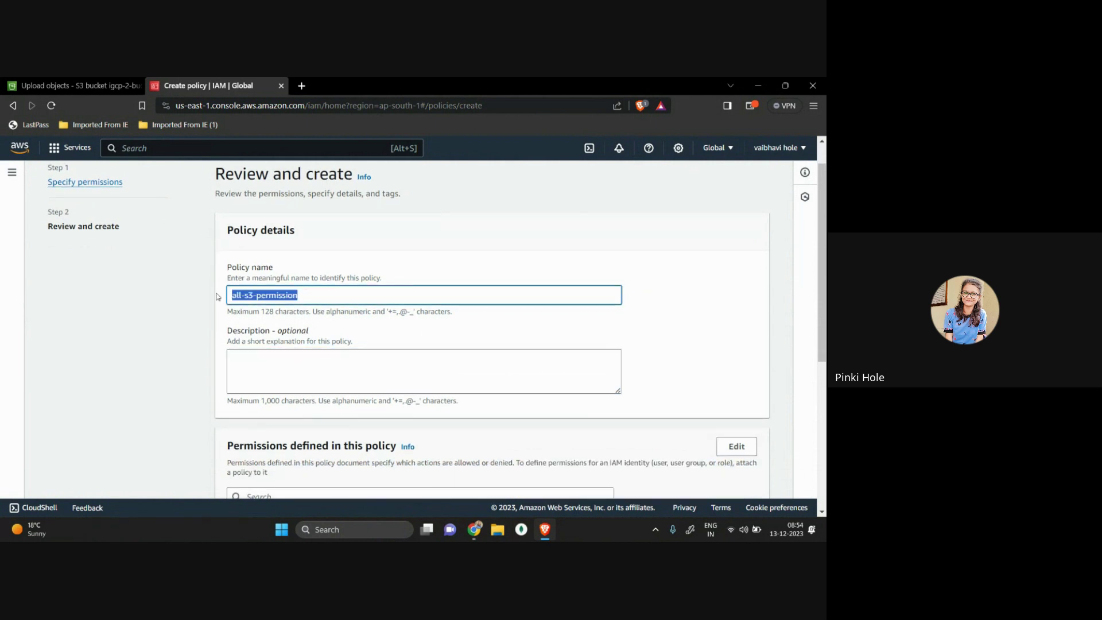
left_click(249, 369)
key("ctrl+v")
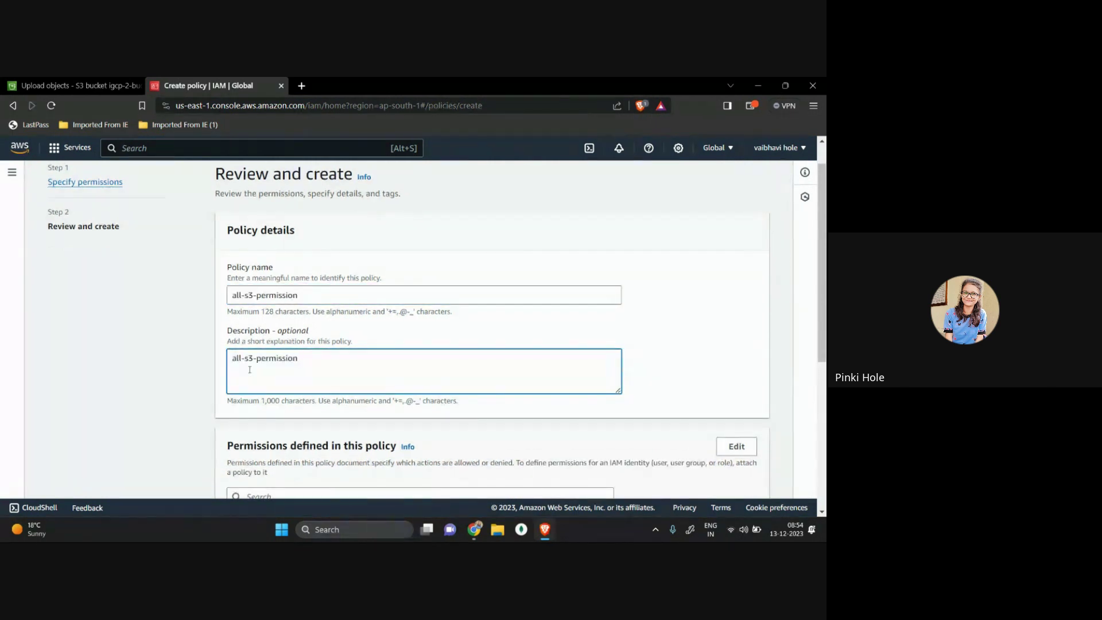
scroll(249, 369, "down", 4)
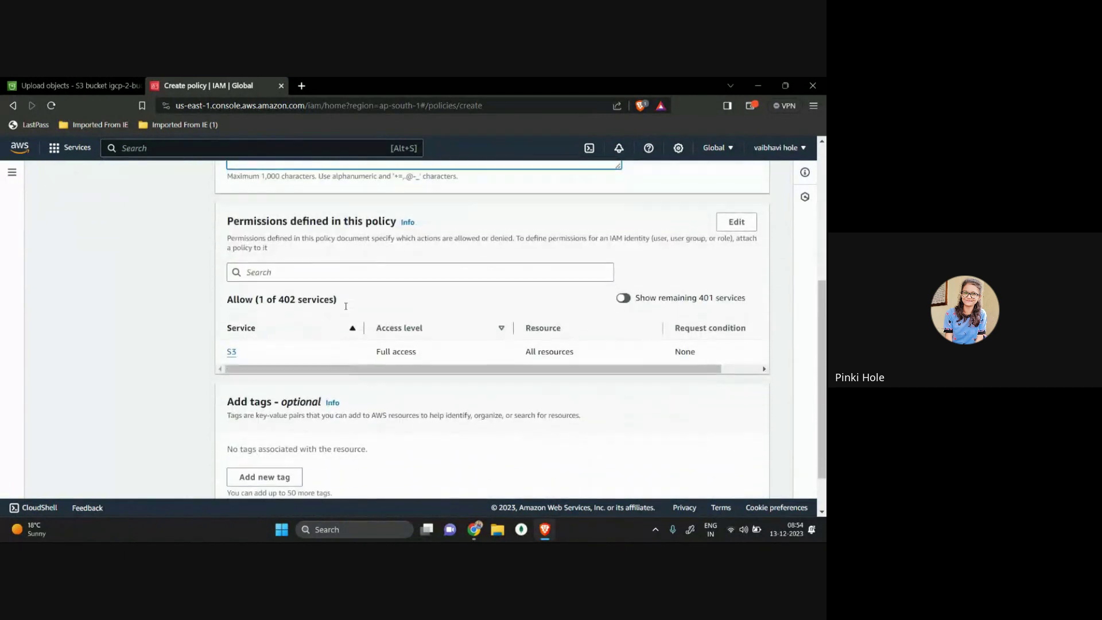
Step: Highlight the permissions summary showing S3 full access
left_click_drag(238, 220, 397, 218)
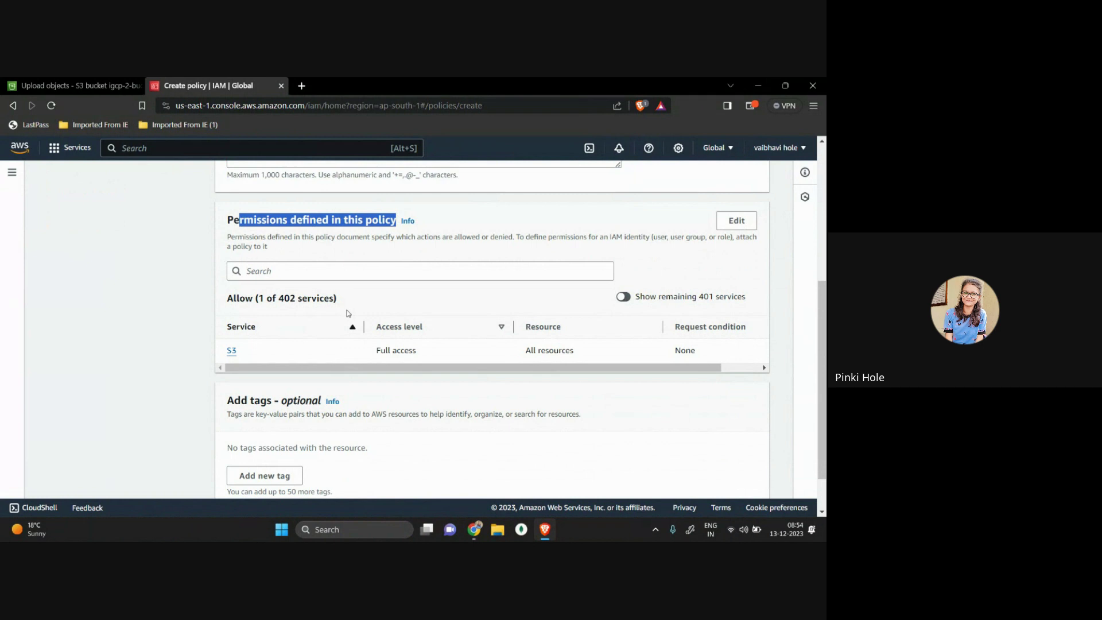
left_click_drag(262, 356, 312, 250)
left_click_drag(245, 220, 501, 215)
scroll(263, 351, "down", 2)
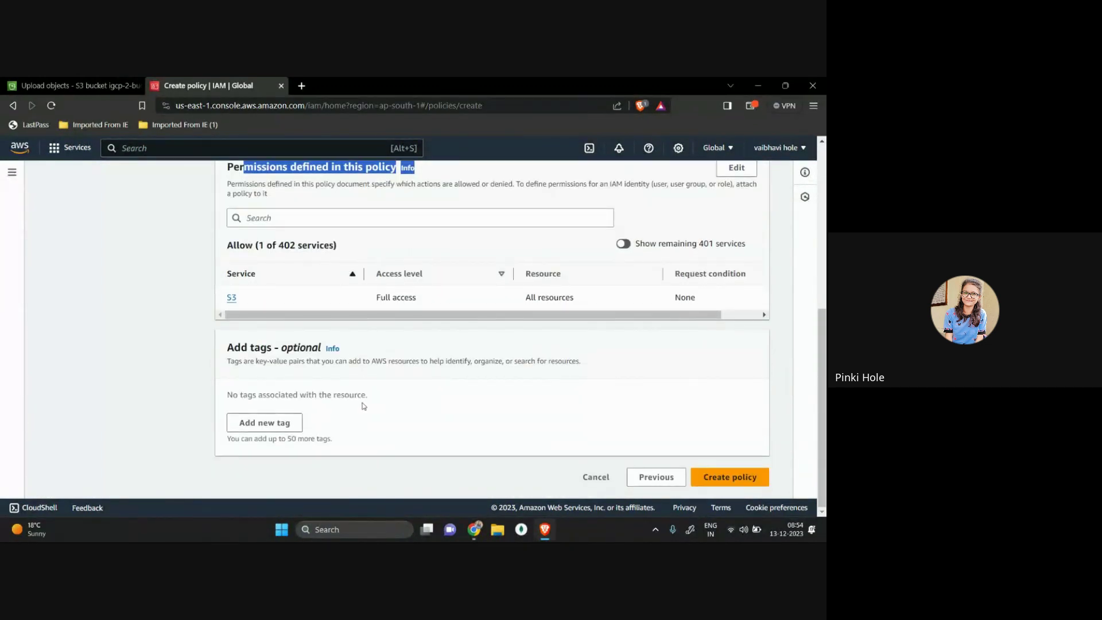
Step: Add and then remove an empty tag row, and create the all-s3-permission policy
left_click(263, 425)
scroll(401, 422, "down", 1)
left_click(737, 481)
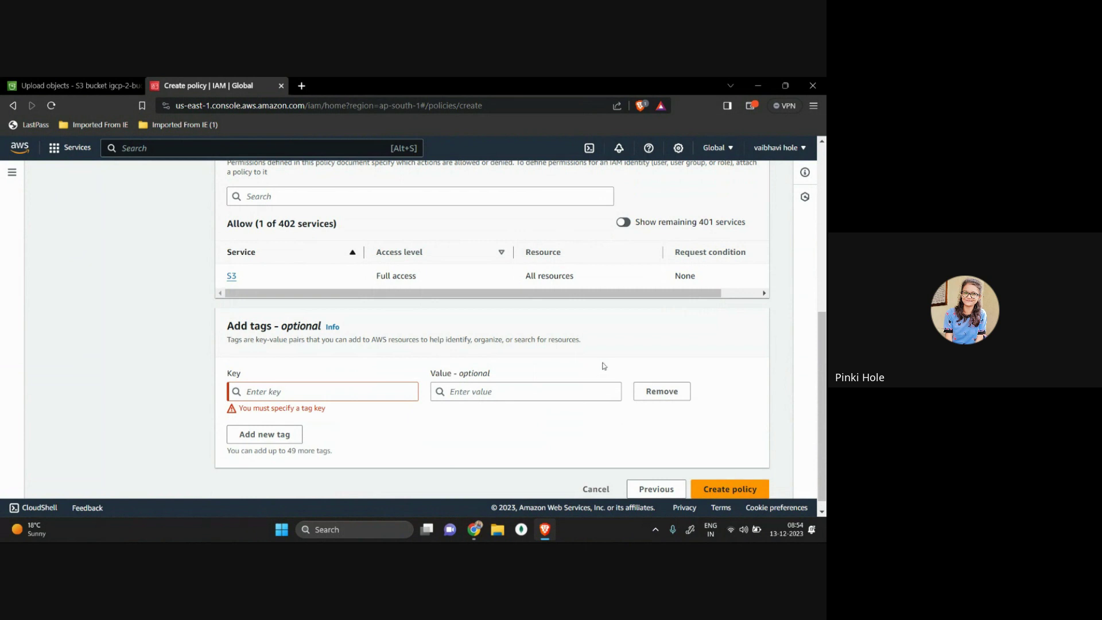
left_click(639, 390)
left_click(744, 479)
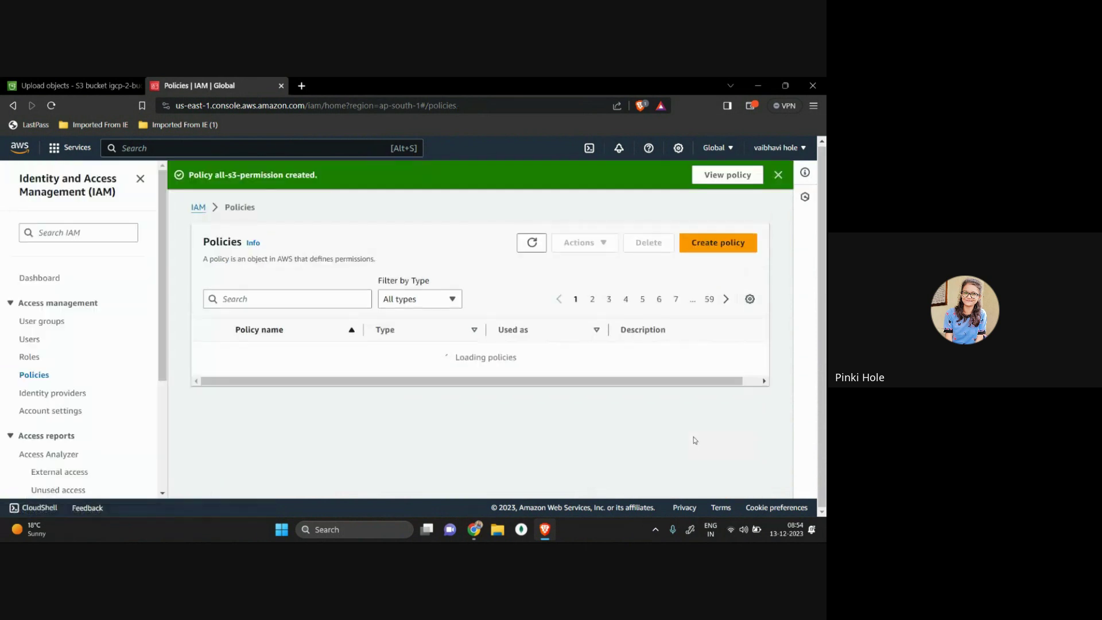
Step: Filter policies by 's3', compare all-s3-permission (Customer managed) with AWS managed ones, then search 'iam'
scroll(693, 437, "down", 1)
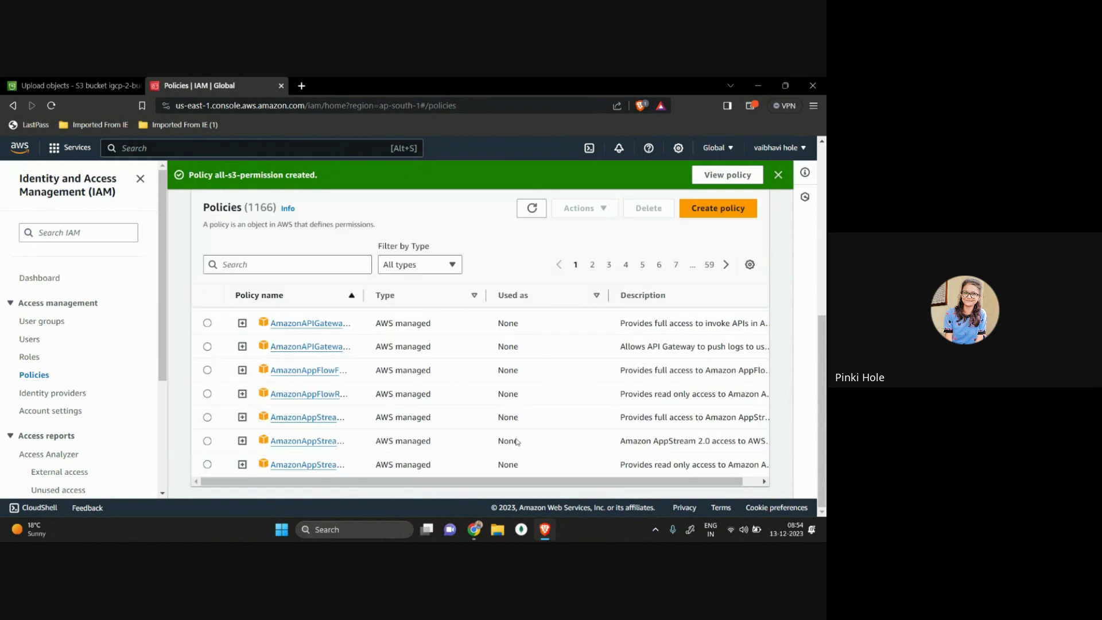
left_click(293, 268)
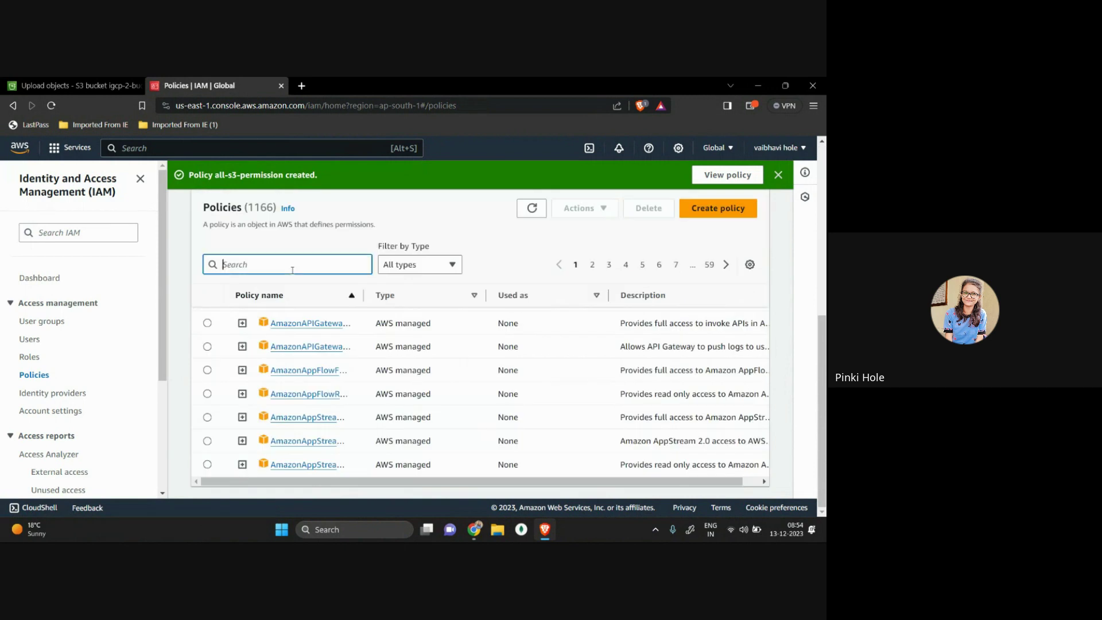
type("s3")
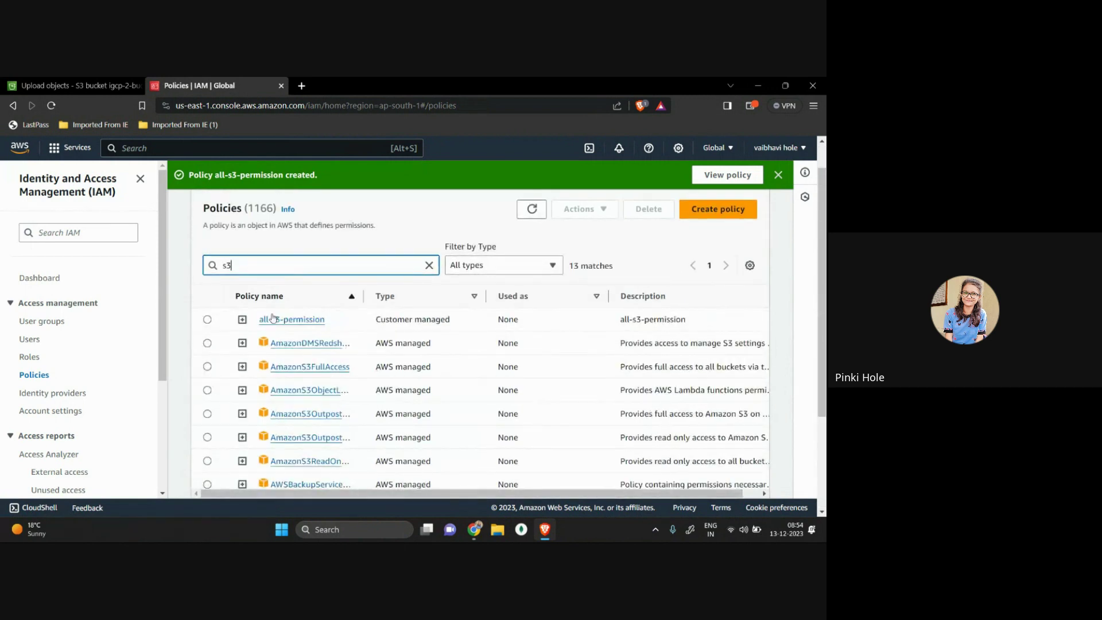
left_click_drag(350, 322, 246, 324)
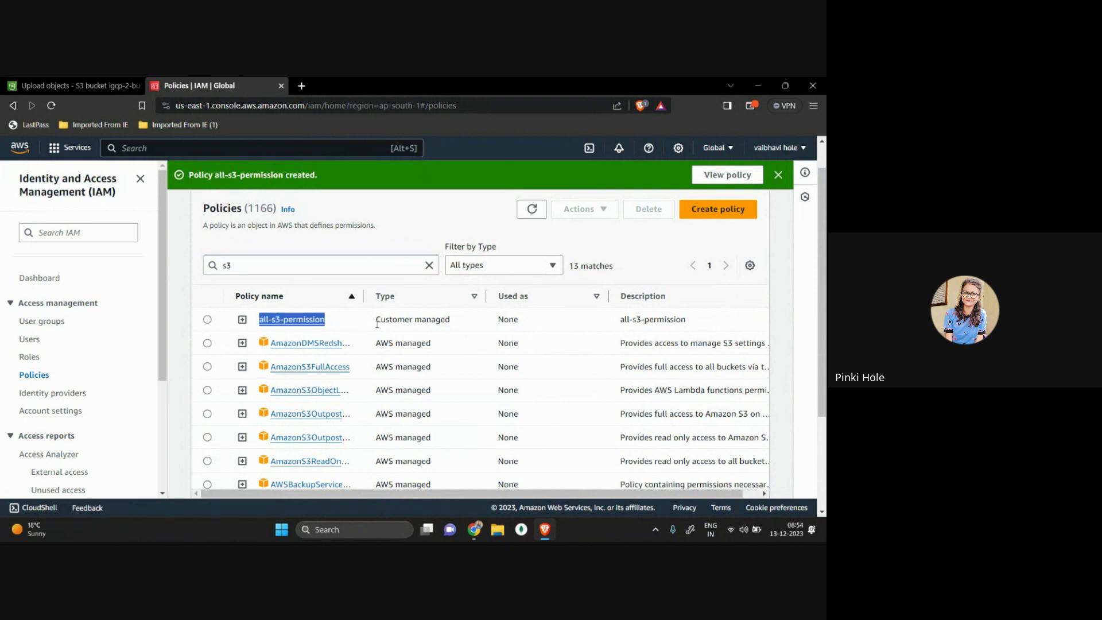
left_click_drag(455, 319, 347, 328)
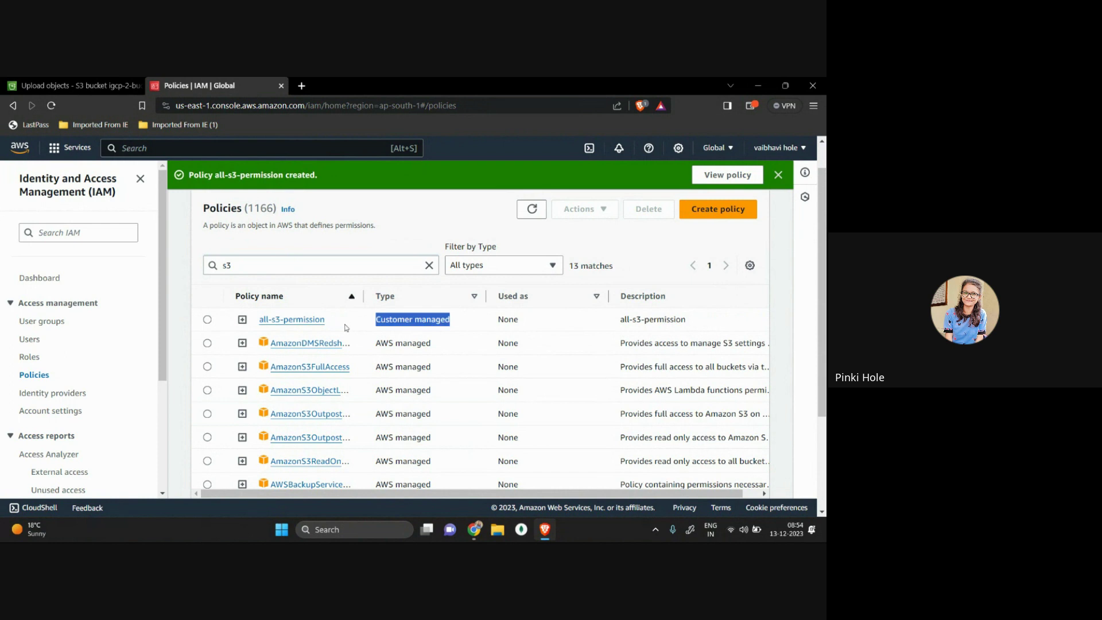
scroll(371, 399, "down", 1)
left_click_drag(374, 370, 476, 367)
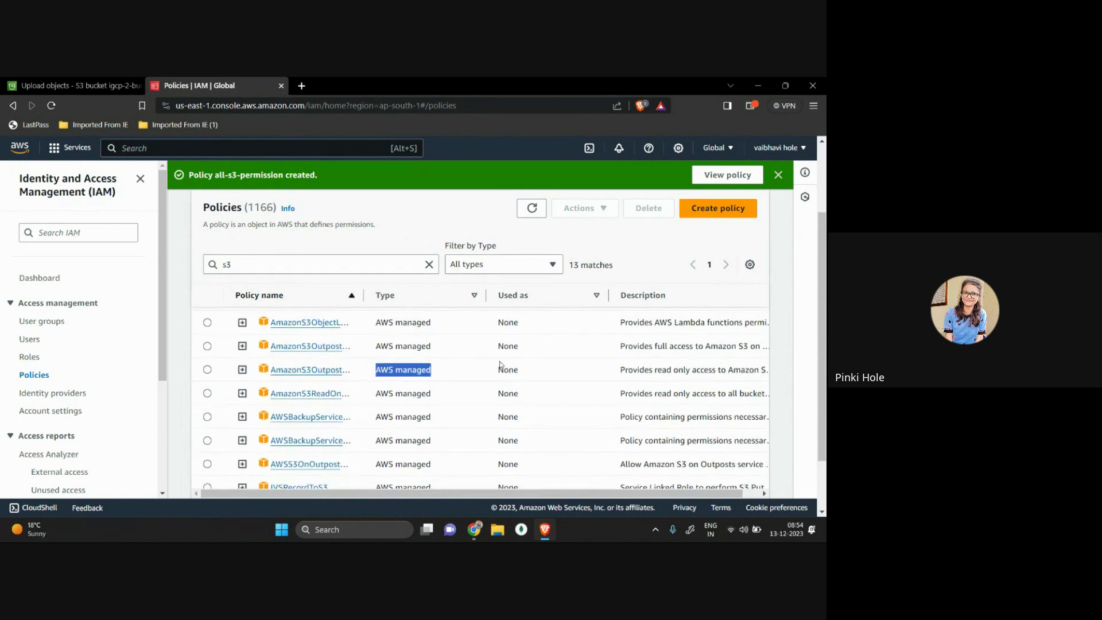
scroll(499, 365, "up", 2)
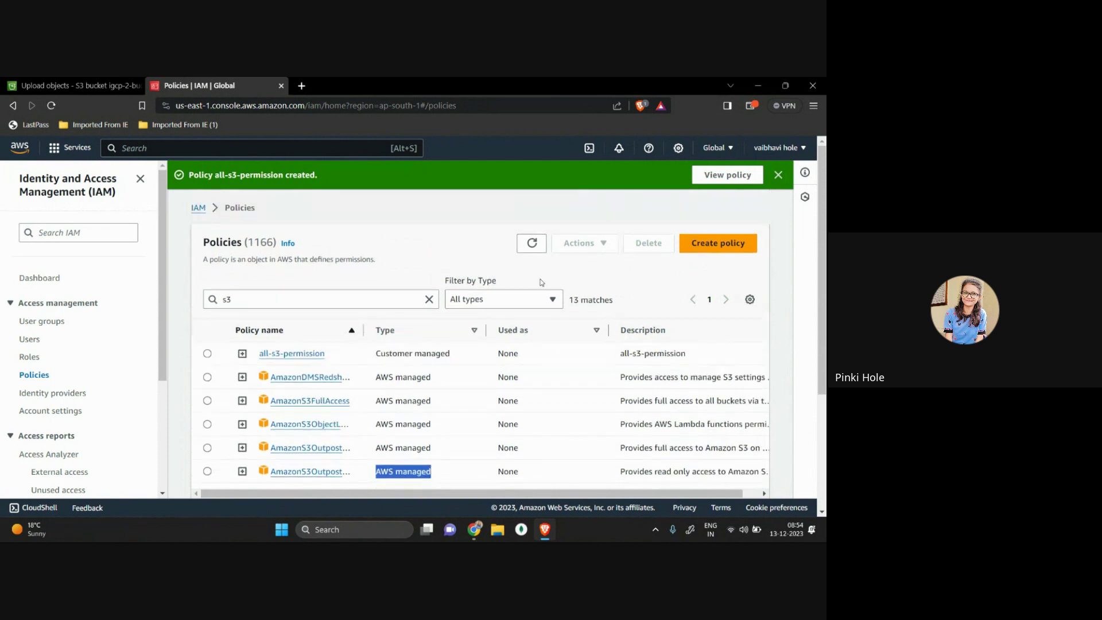
left_click_drag(454, 355, 370, 361)
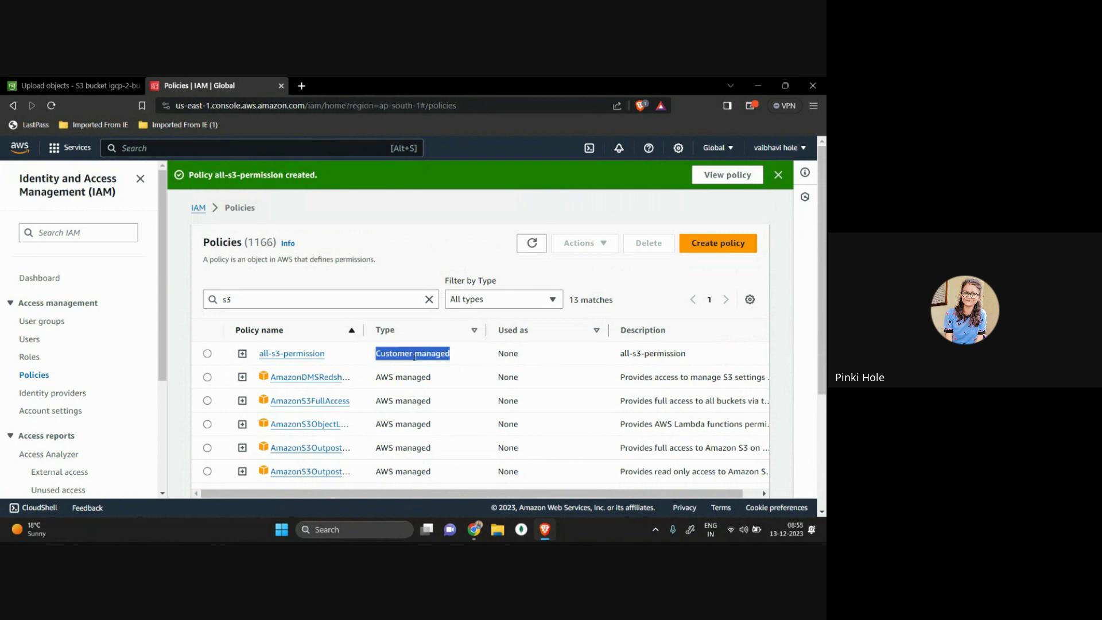
left_click(175, 147)
type("iam")
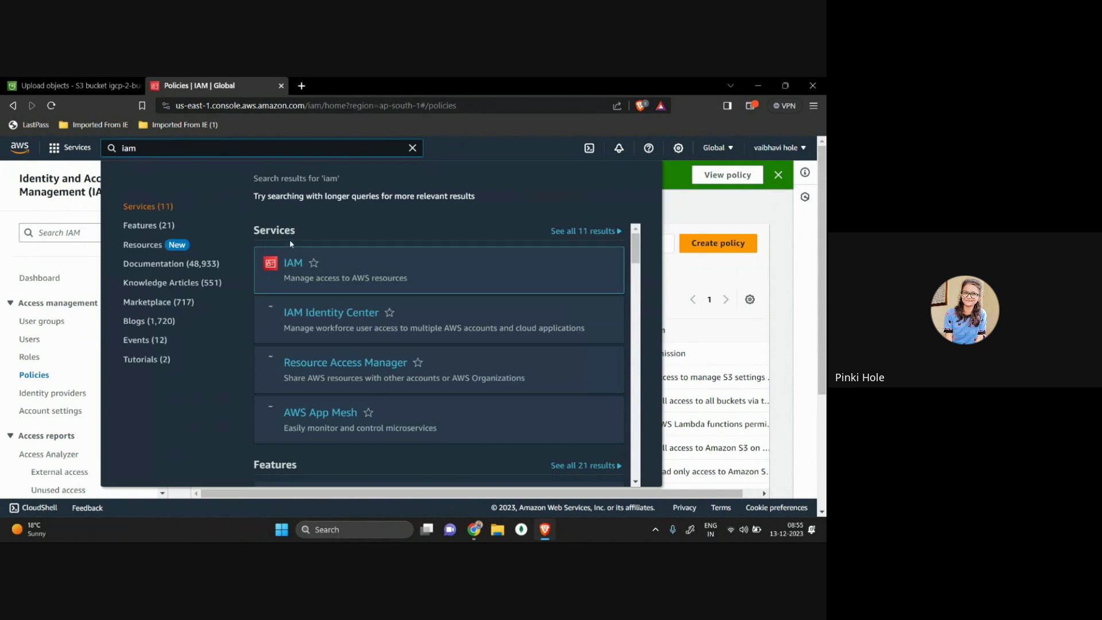
Step: Open the IAM dashboard, go to Policies, and filter by 'all' to find all-s3-permission
left_click(291, 269)
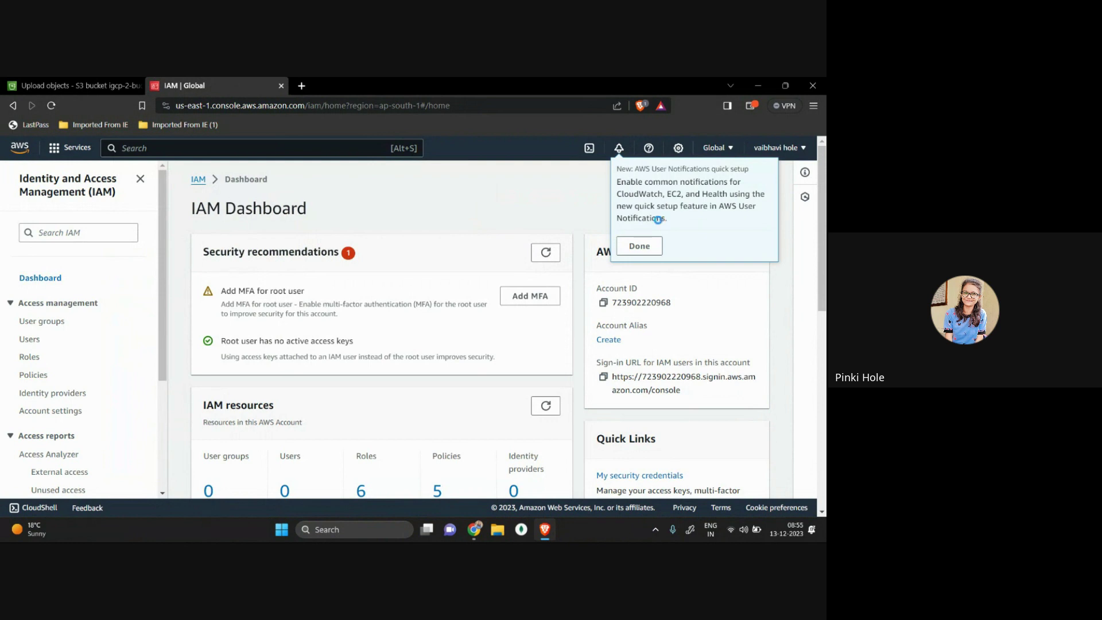
left_click(639, 245)
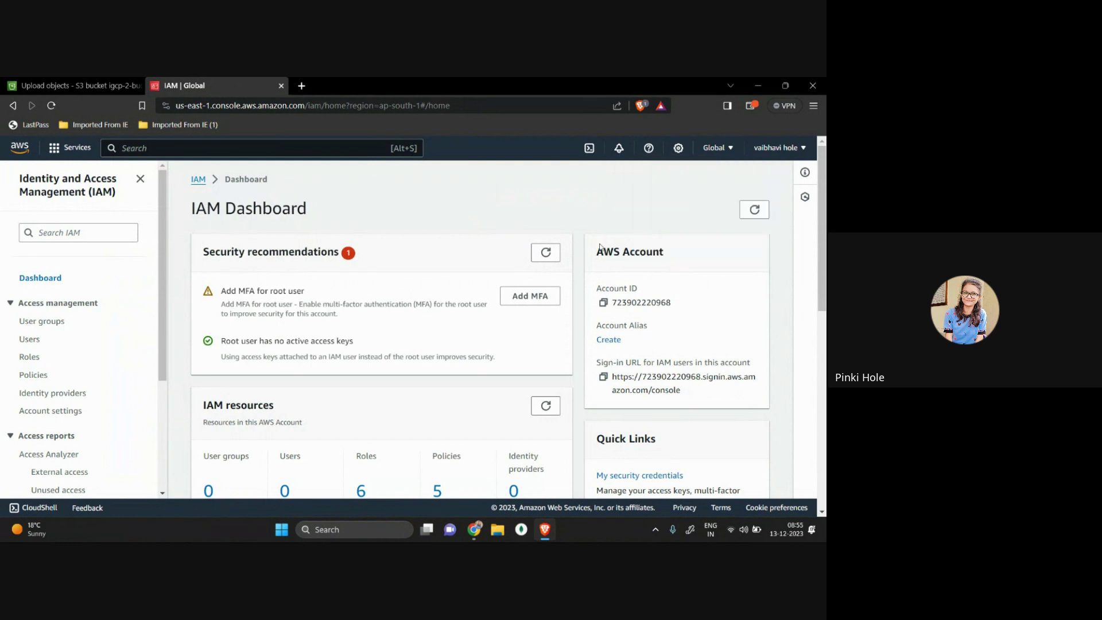
left_click(31, 375)
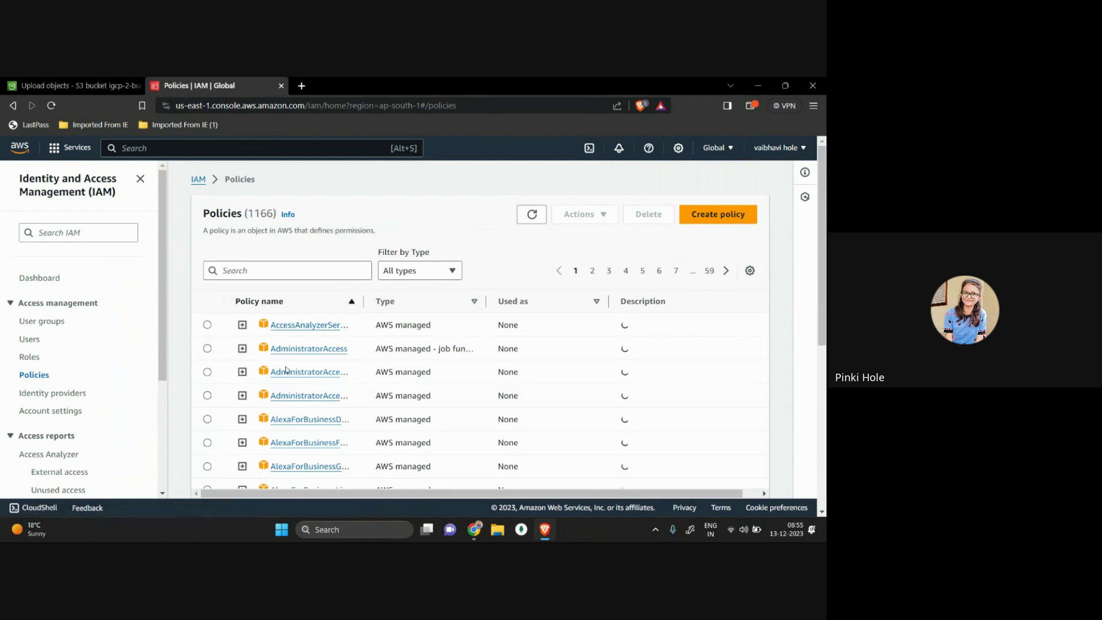
left_click(279, 272)
type("a")
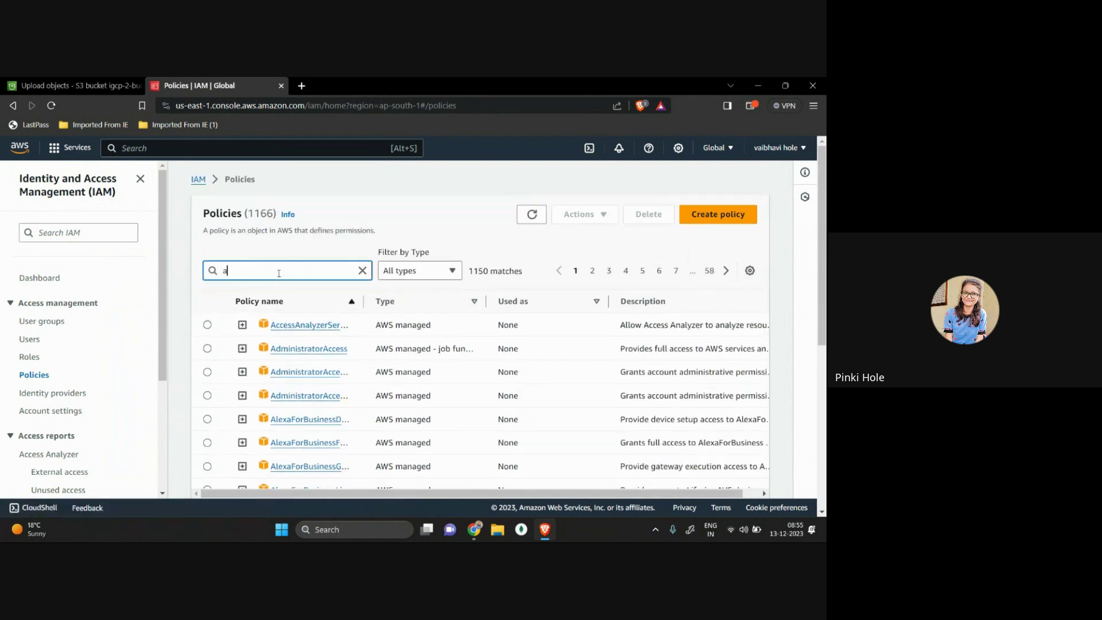
type("ll")
left_click_drag(252, 326, 404, 325)
Step: Open the all-s3-permission policy and review its S3 access scoped to All resources
left_click(291, 325)
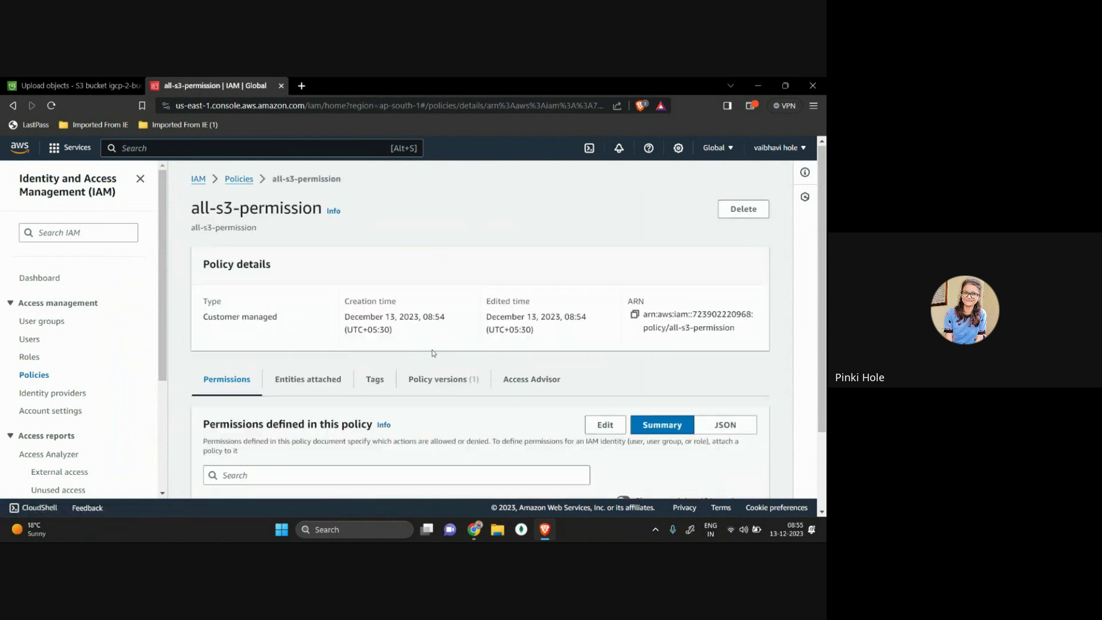
scroll(433, 353, "down", 2)
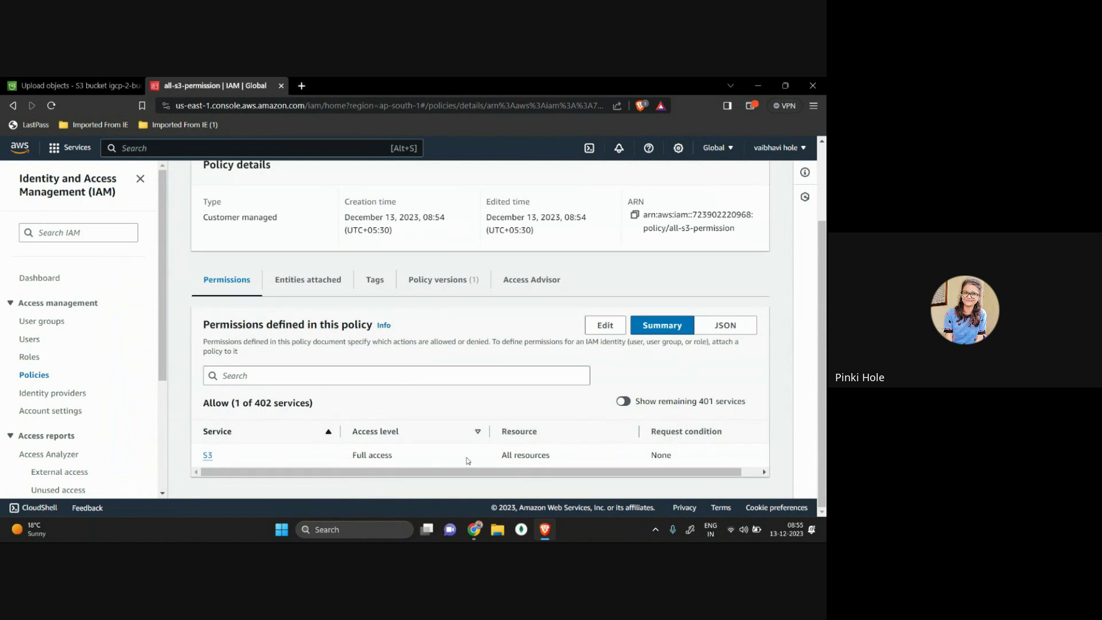
left_click_drag(490, 459, 568, 460)
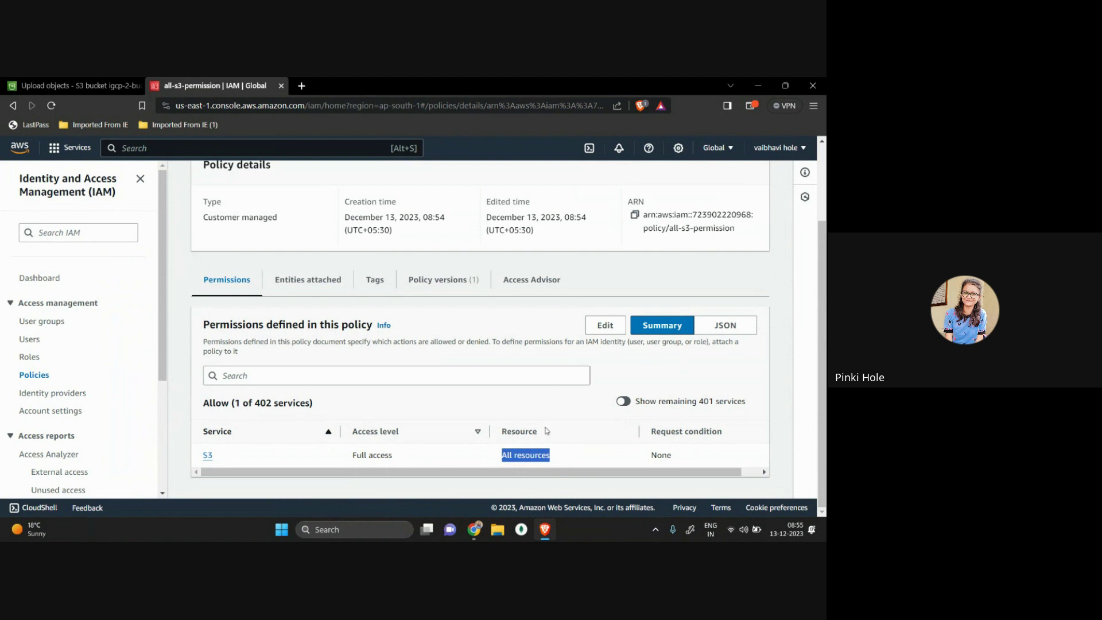
scroll(403, 311, "up", 2)
Step: Check the policy's versions, tags and attached entities, then go back to the Policies list
left_click(451, 359)
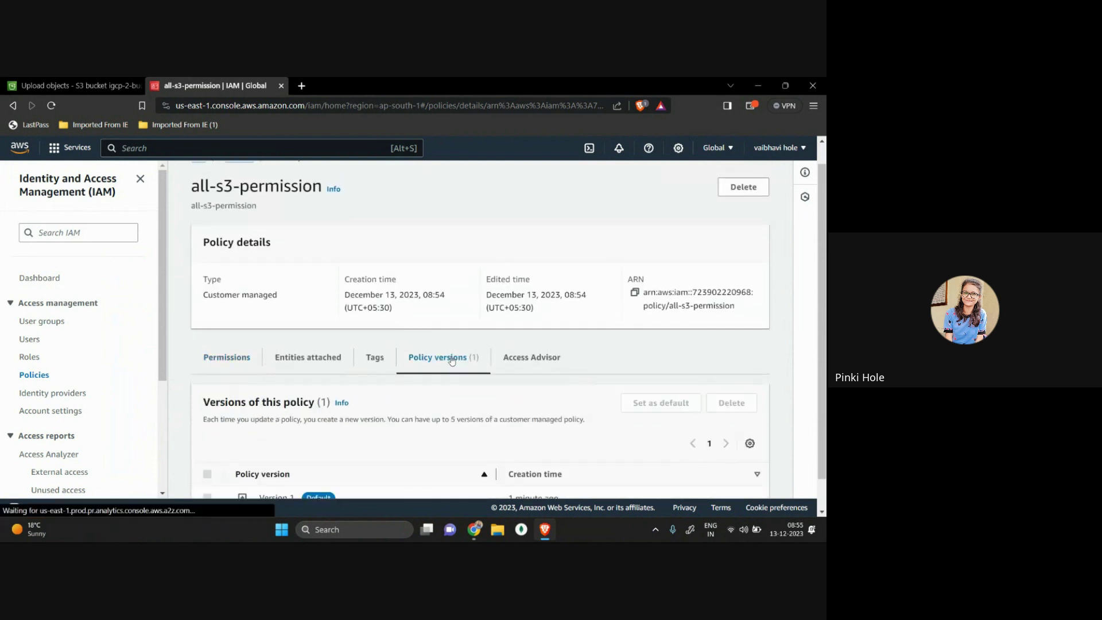
left_click(374, 357)
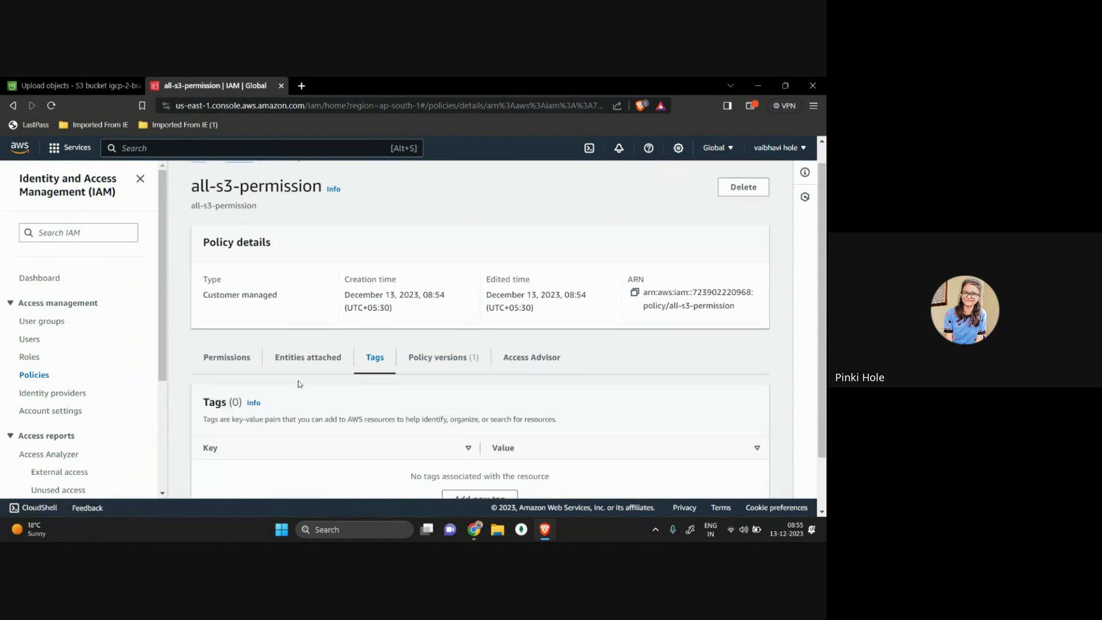
left_click(315, 362)
scroll(403, 436, "down", 2)
scroll(403, 436, "down", 2)
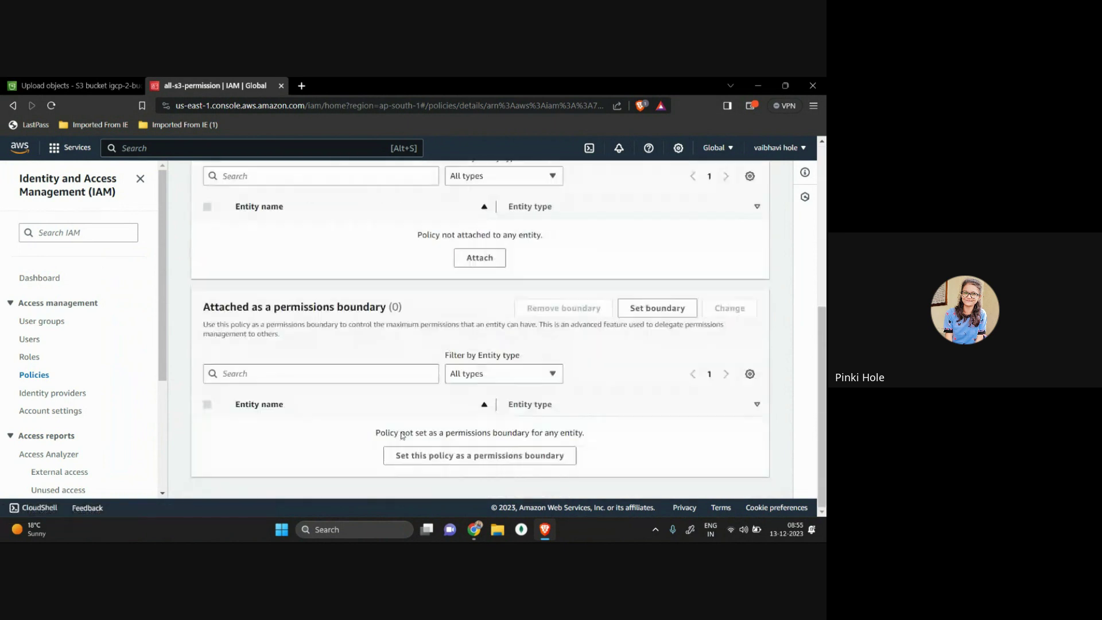
scroll(274, 235, "up", 4)
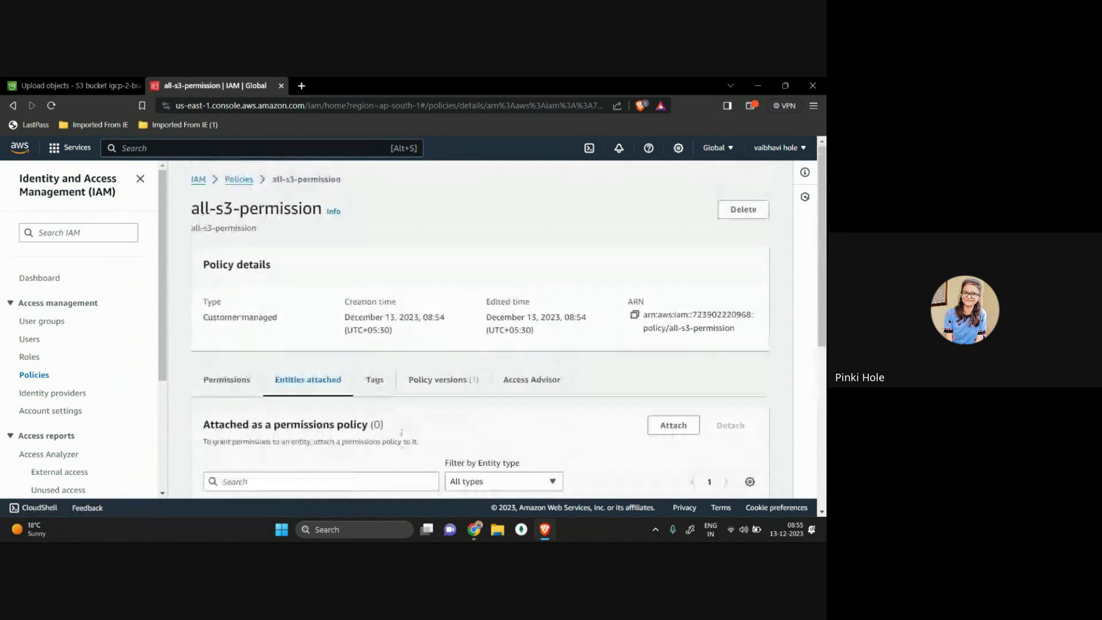
left_click(240, 179)
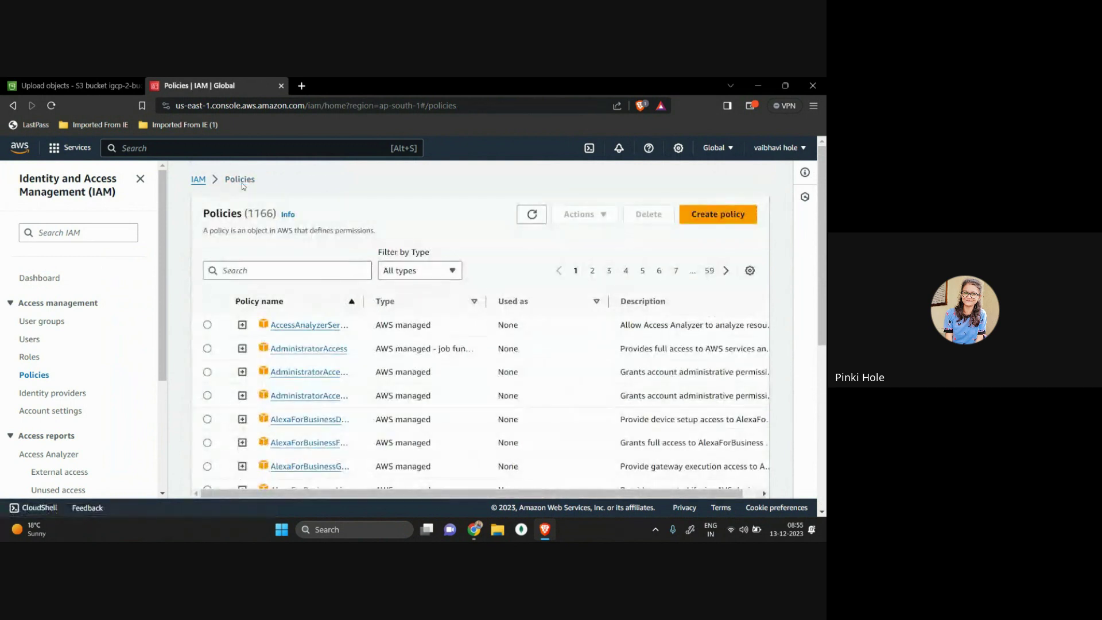
Step: Reach the IAM Dashboard via an 'iam' search and start Create under Account Alias
type("iam")
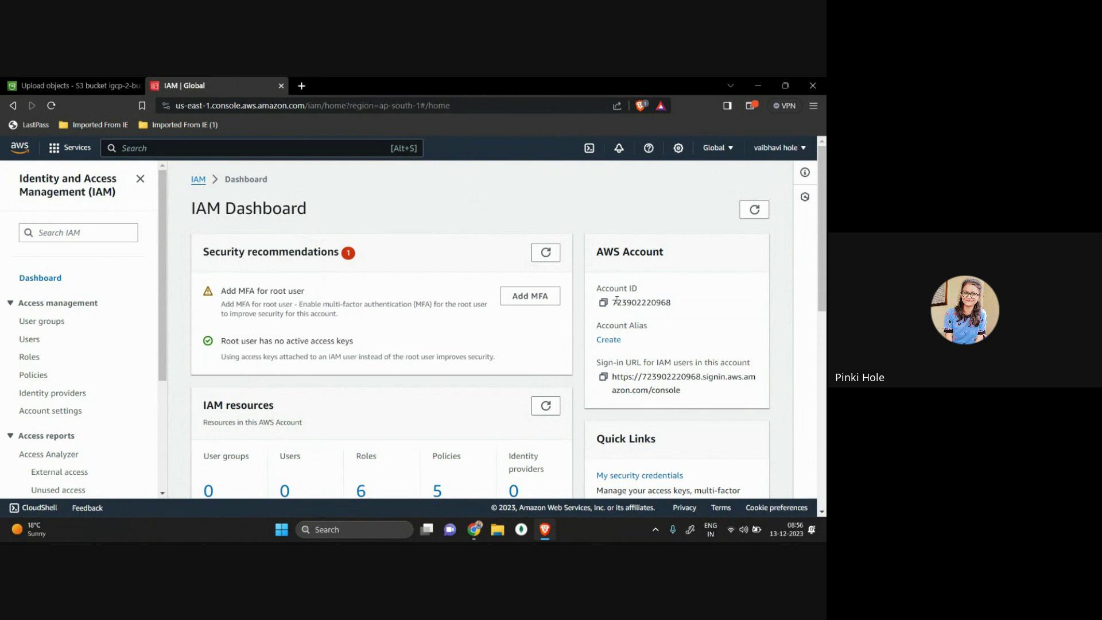
double_click(695, 300)
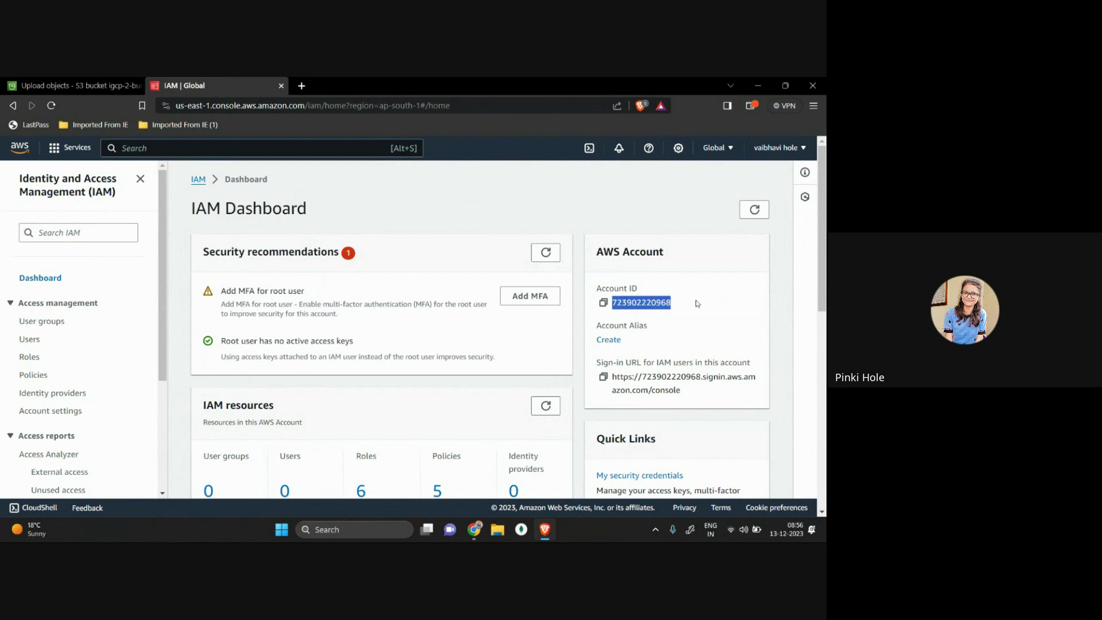
left_click(658, 347)
scroll(659, 347, "down", 1)
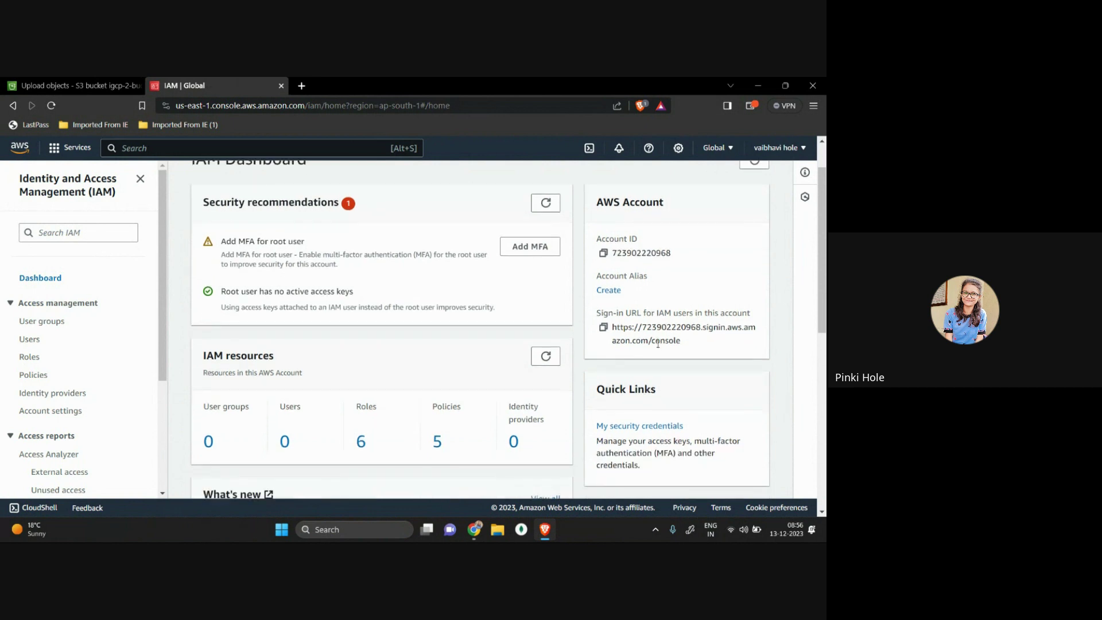
left_click(618, 293)
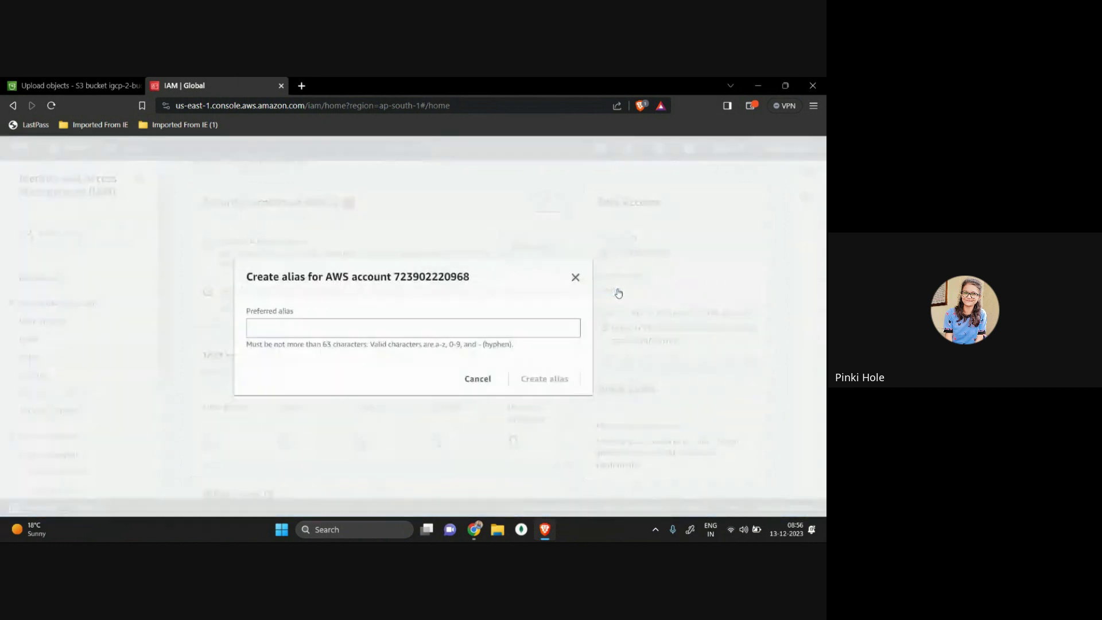
Step: Enter pinki as the preferred alias, close the dialog uncreated, and search the console for 's3'
left_click(444, 320)
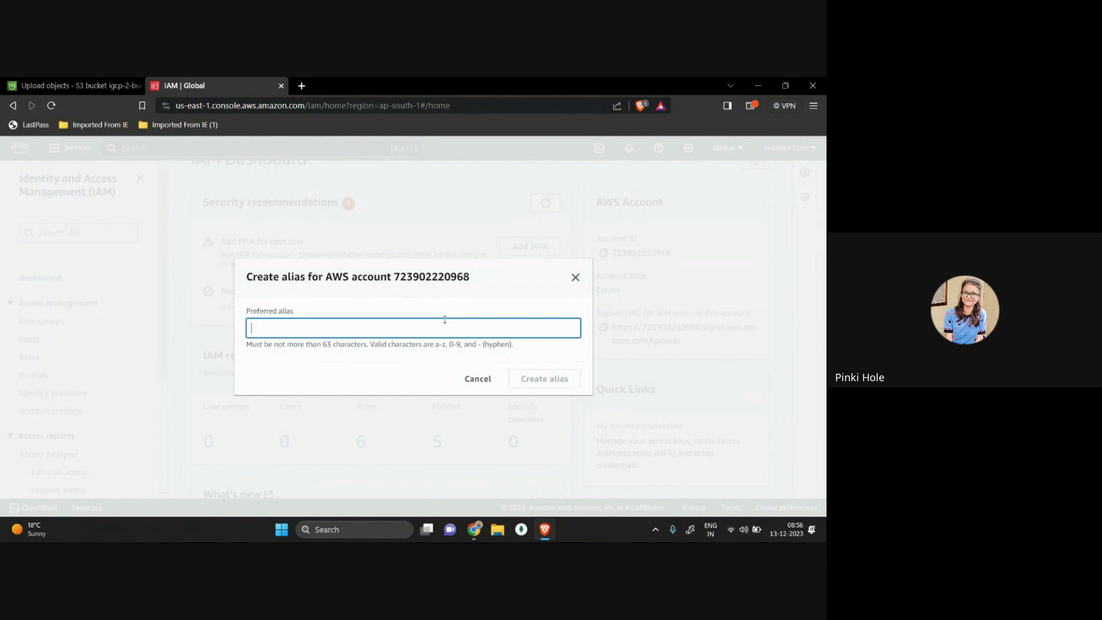
type("pinki")
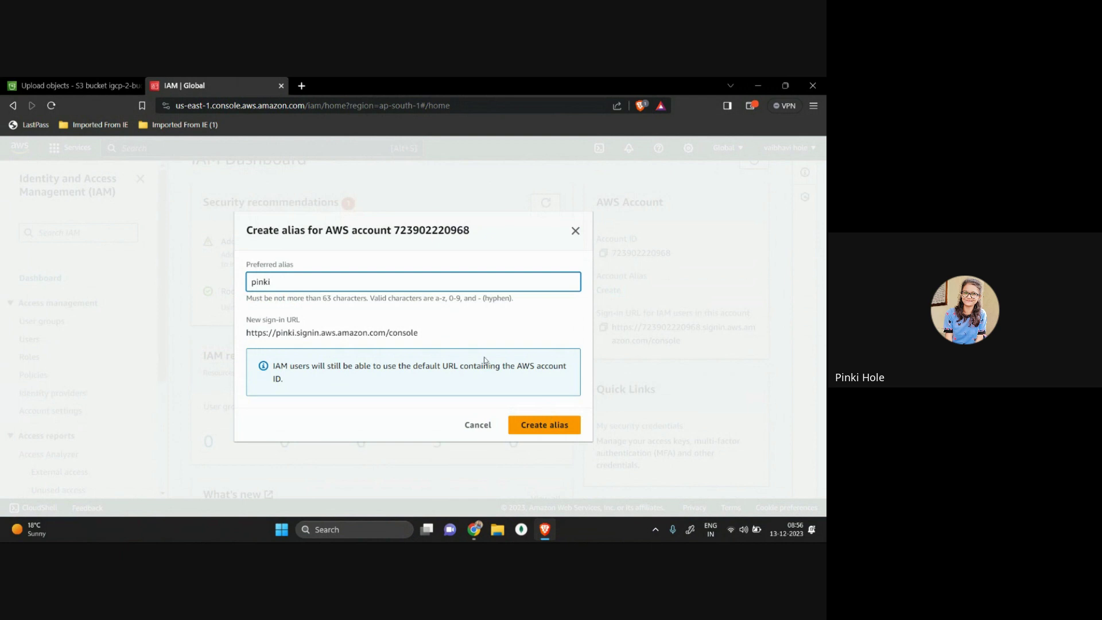
double_click(565, 240)
left_click(576, 232)
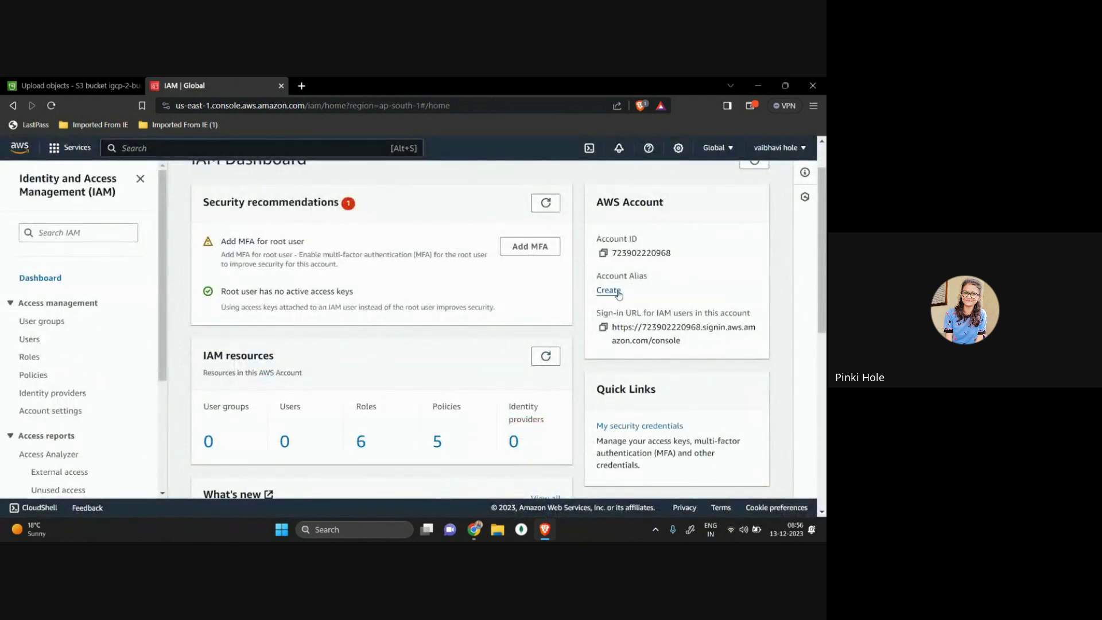
left_click(176, 143)
type("s3")
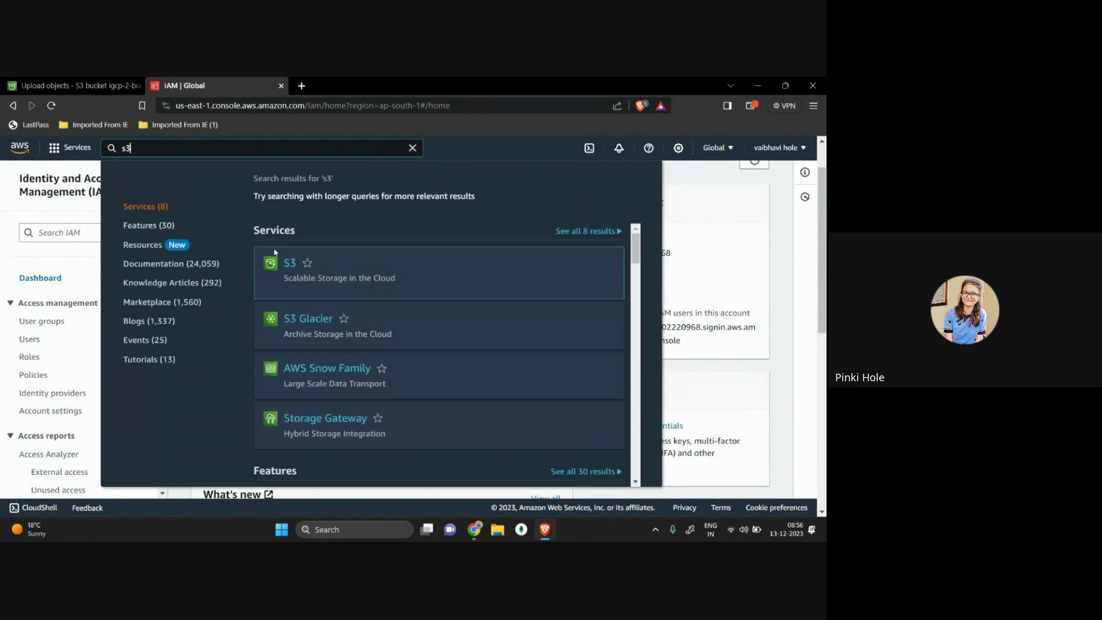
Step: Open images.png from igcp-first-bucket in a new browser tab
left_click(294, 270)
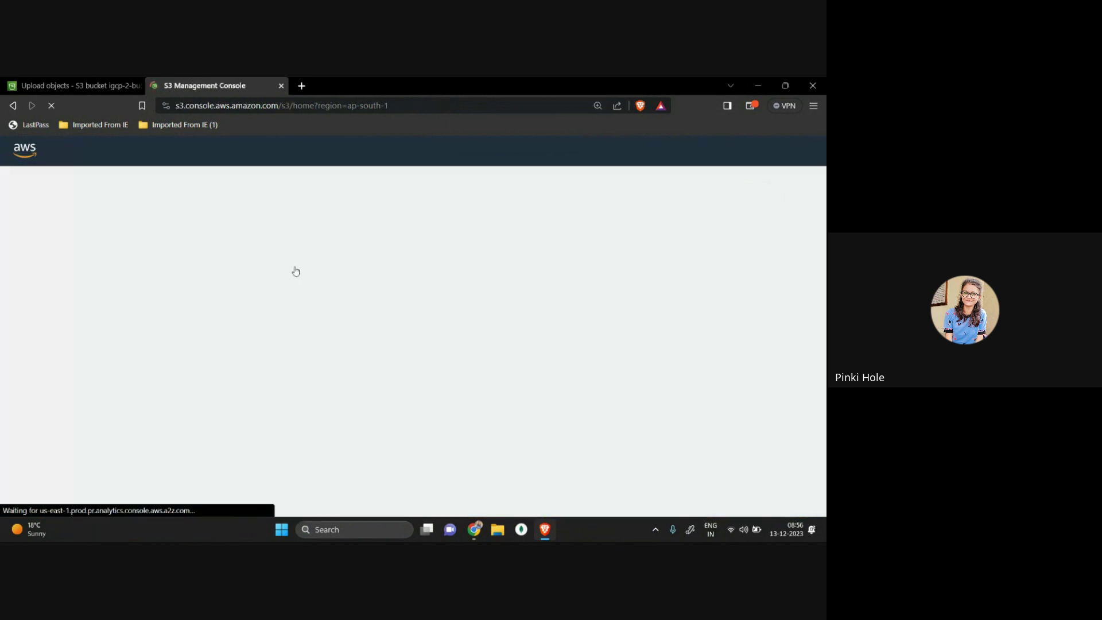
scroll(323, 417, "down", 3)
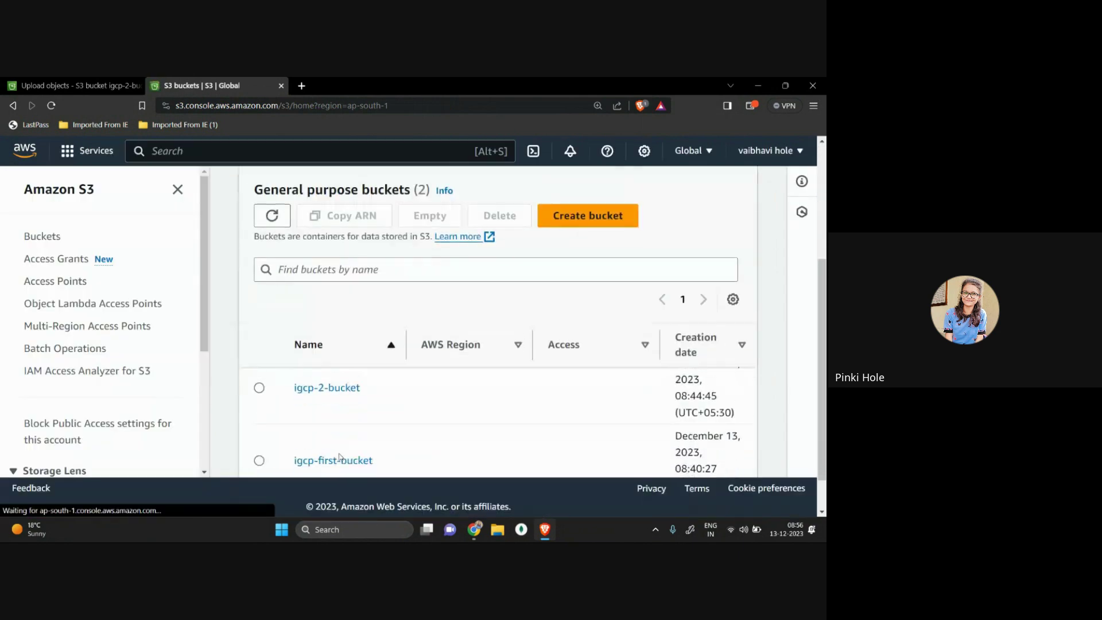
left_click(310, 453)
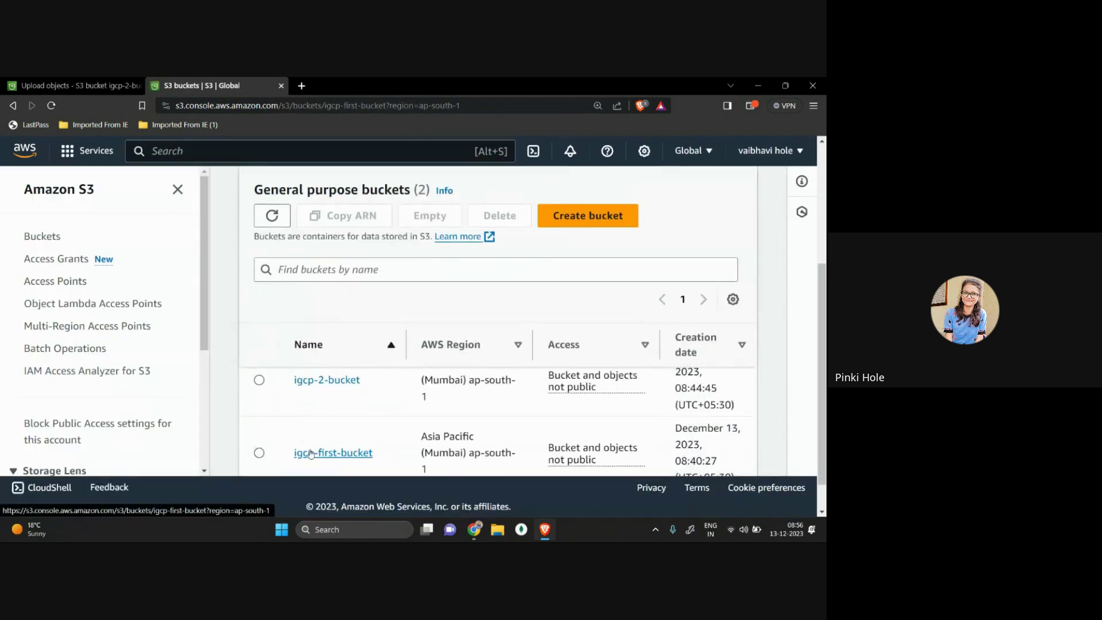
scroll(310, 453, "down", 3)
left_click(259, 417)
left_click(649, 248)
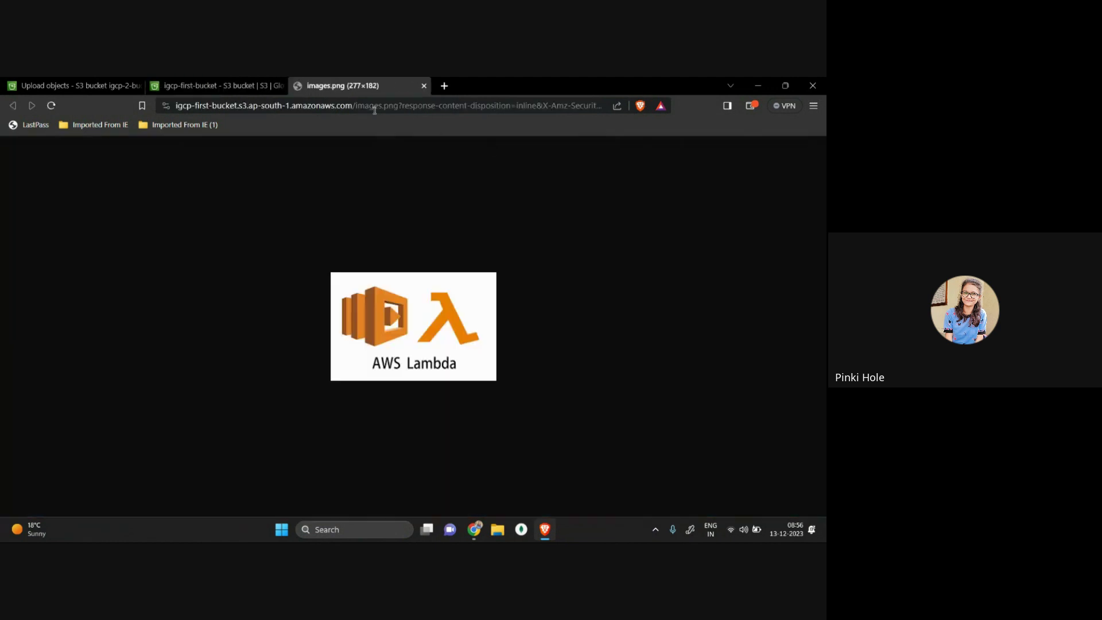
Step: Highlight the images.png object URL, then switch back to the igcp-first-bucket page
left_click(374, 110)
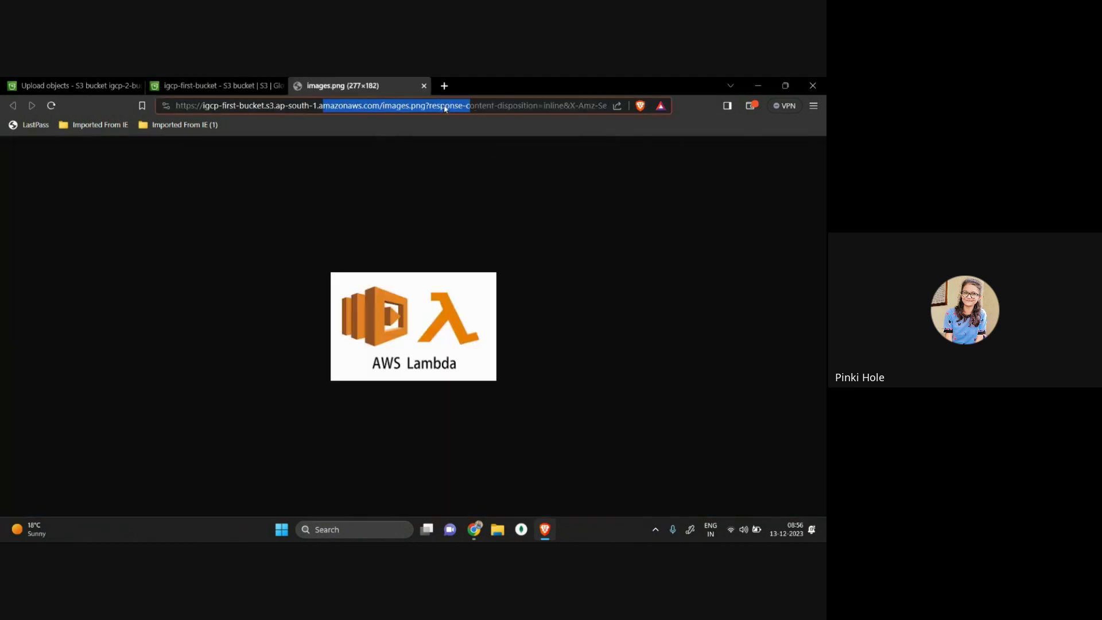
left_click(315, 110)
left_click_drag(177, 108, 578, 107)
left_click(276, 86)
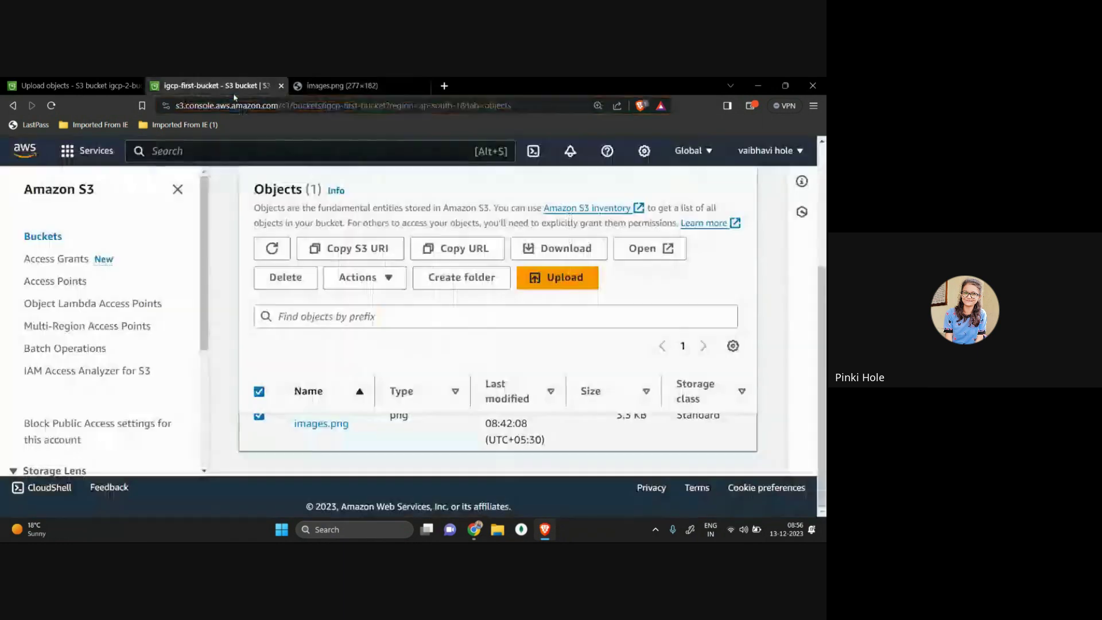
scroll(402, 287, "up", 3)
left_click(193, 147)
Step: Return to the IAM Dashboard and try creating the account alias pinki, which is already taken
type("iam")
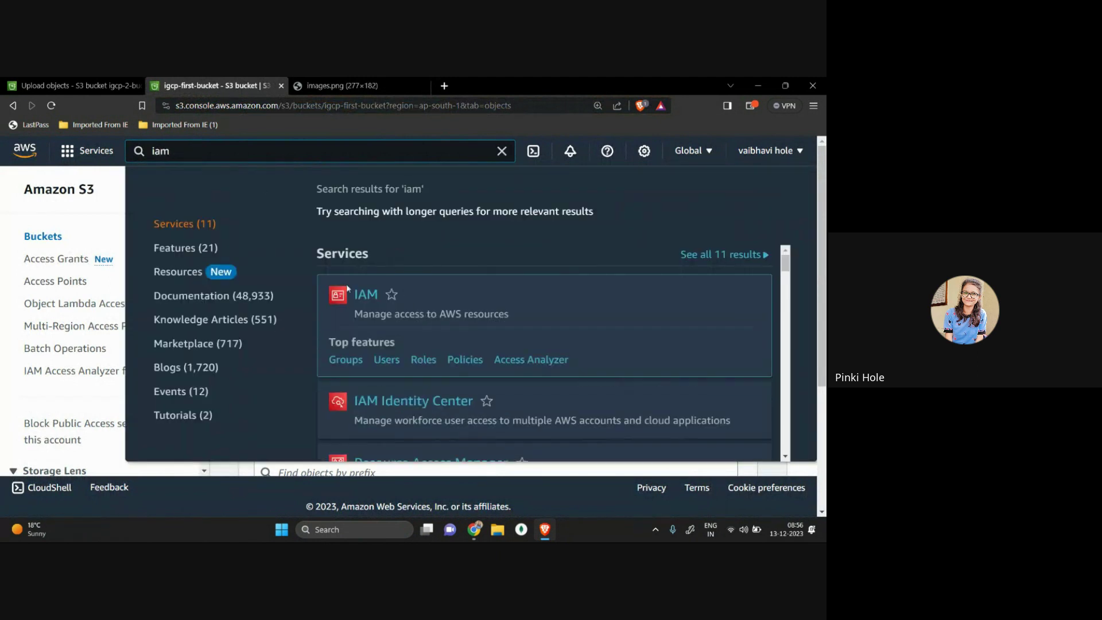
left_click(372, 297)
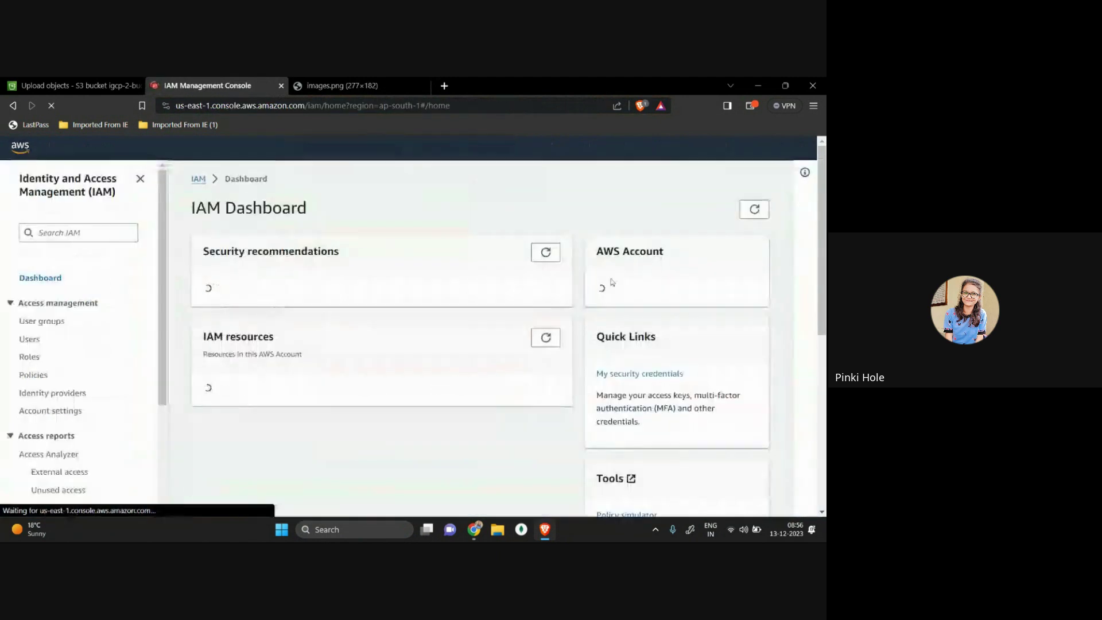
left_click(610, 339)
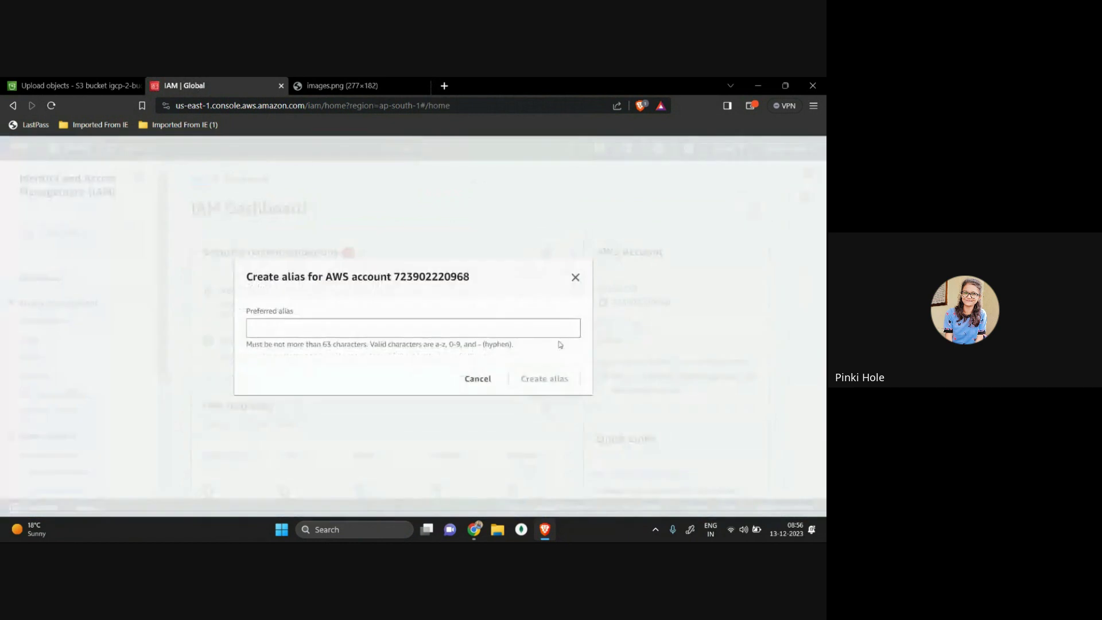
left_click(481, 330)
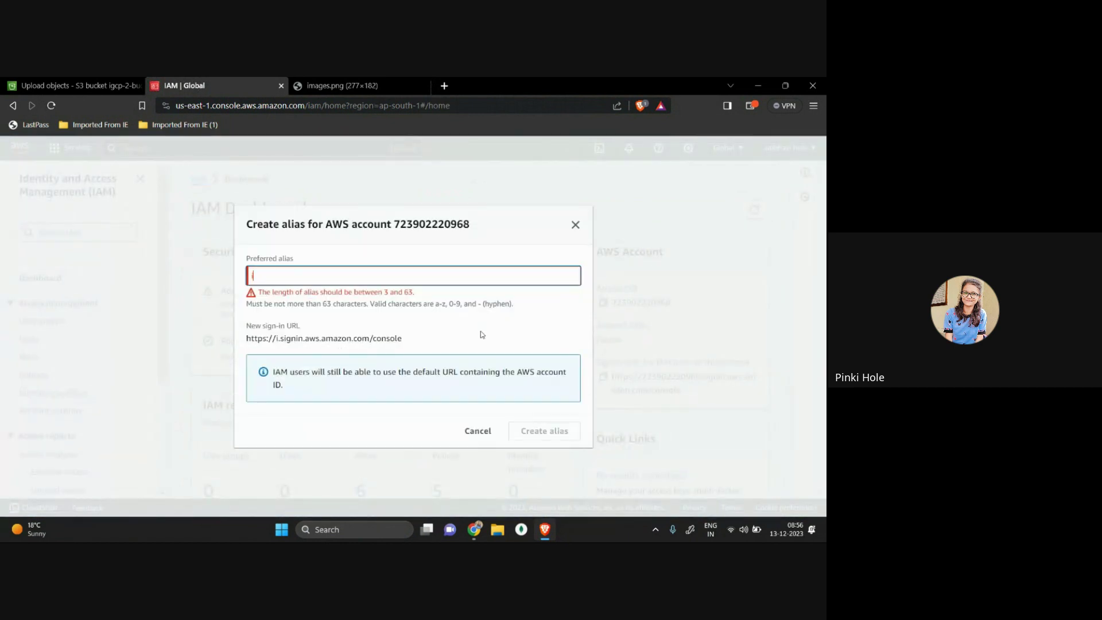
type("pinki")
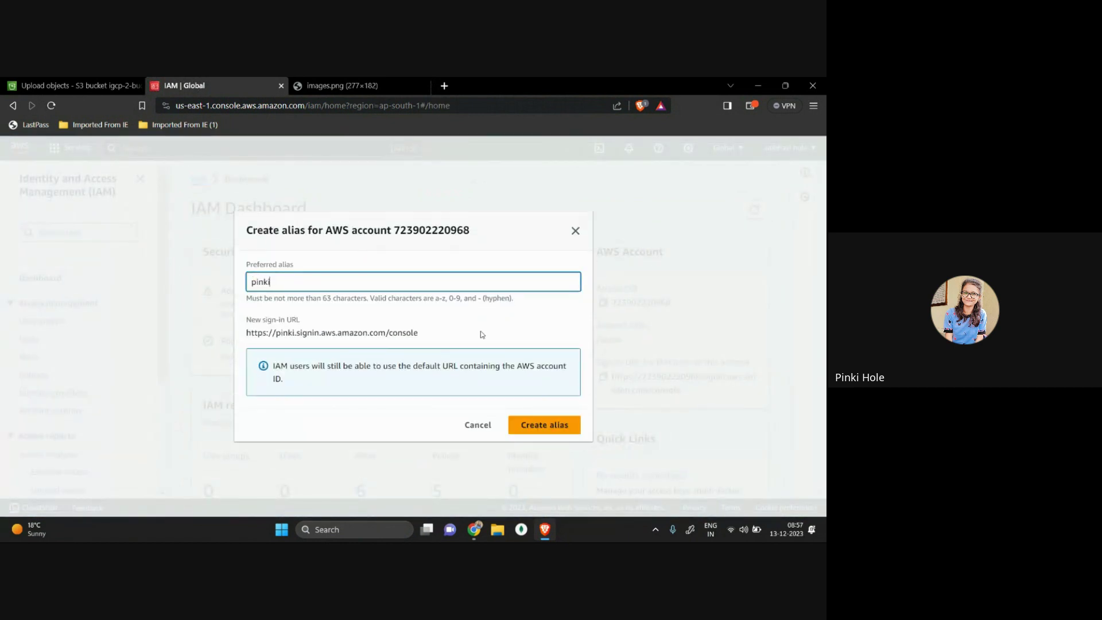
left_click(567, 426)
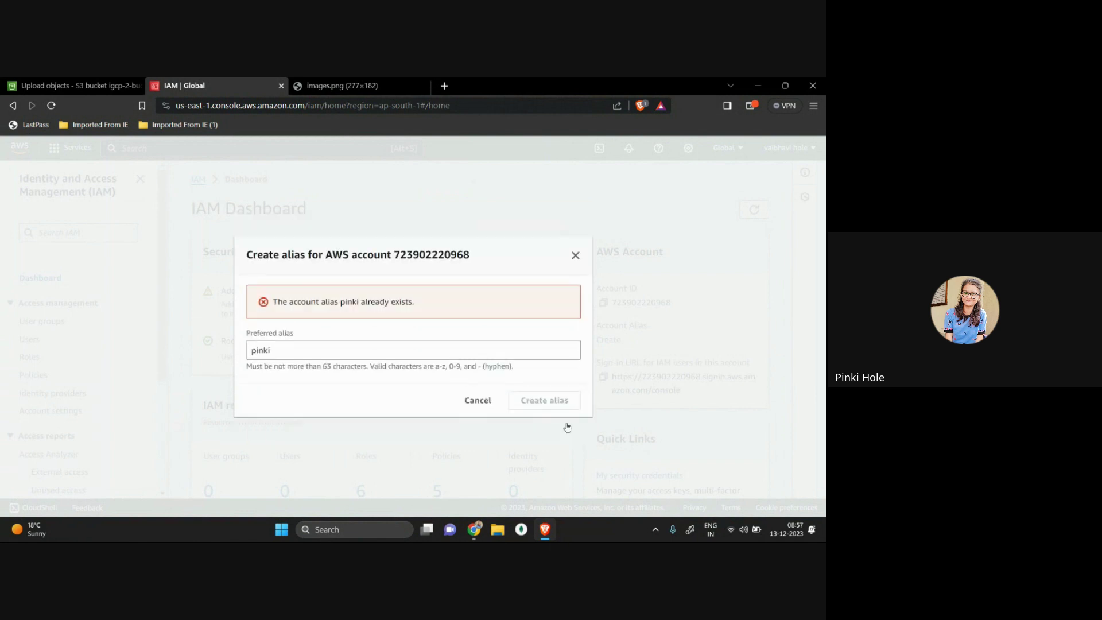
Step: Replace the rejected alias with rtc-pinki and create it
left_click(396, 355)
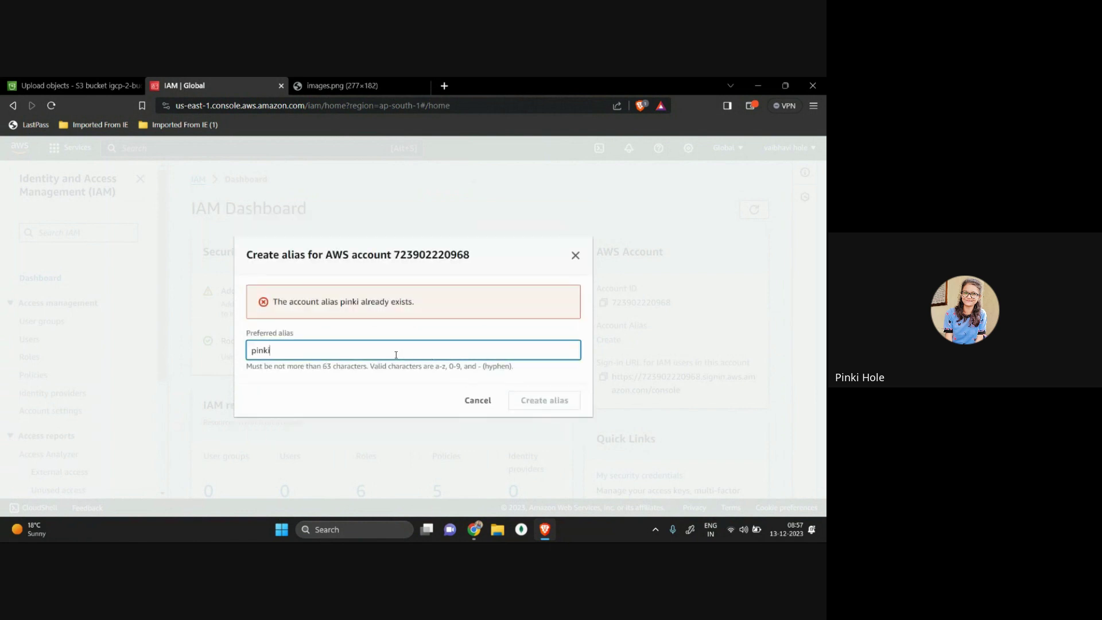
key("BackSpace")
key("BackSpace")
key("BackSpace")
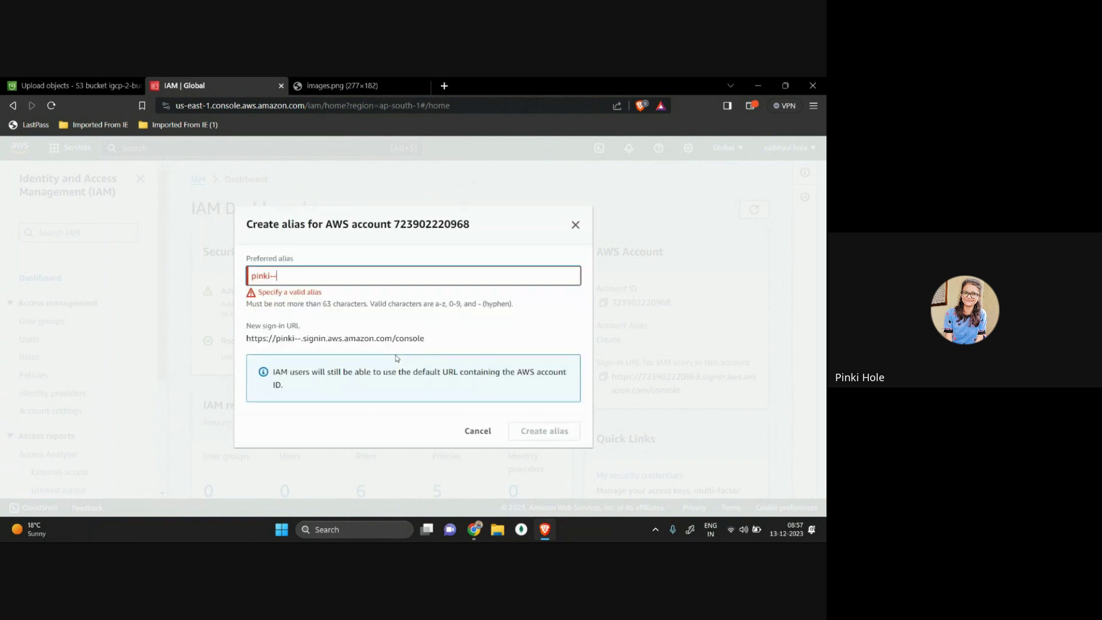
key("BackSpace")
key("BackSpace")
type("rtc-pinki")
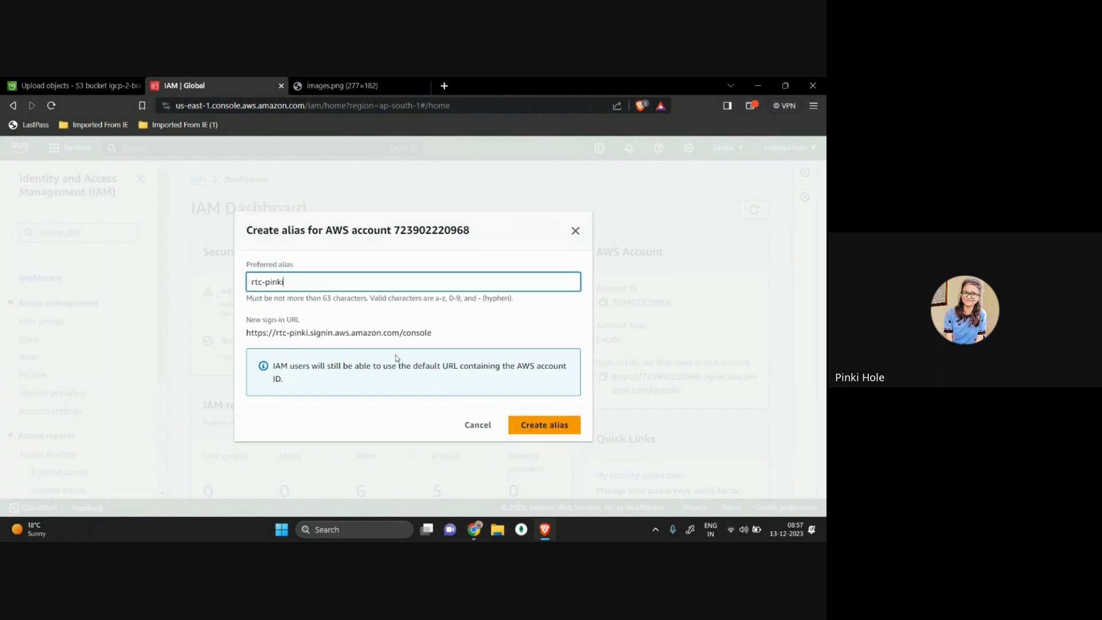
left_click(544, 425)
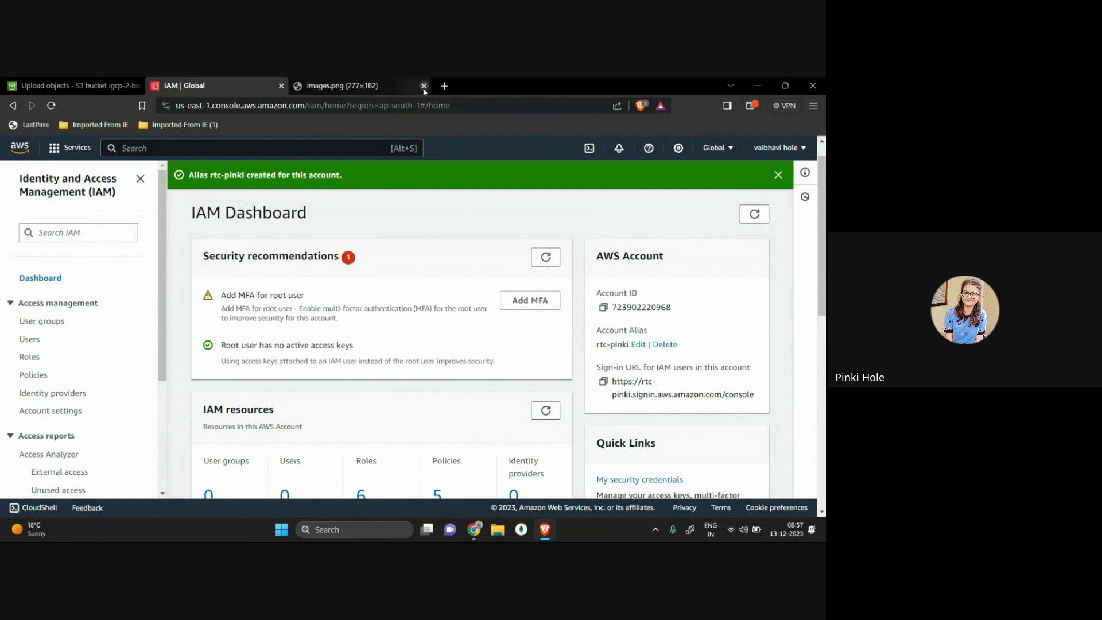
Step: Close the images.png tab and highlight the new rtc-pinki sign-in URL on the dashboard
left_click(424, 86)
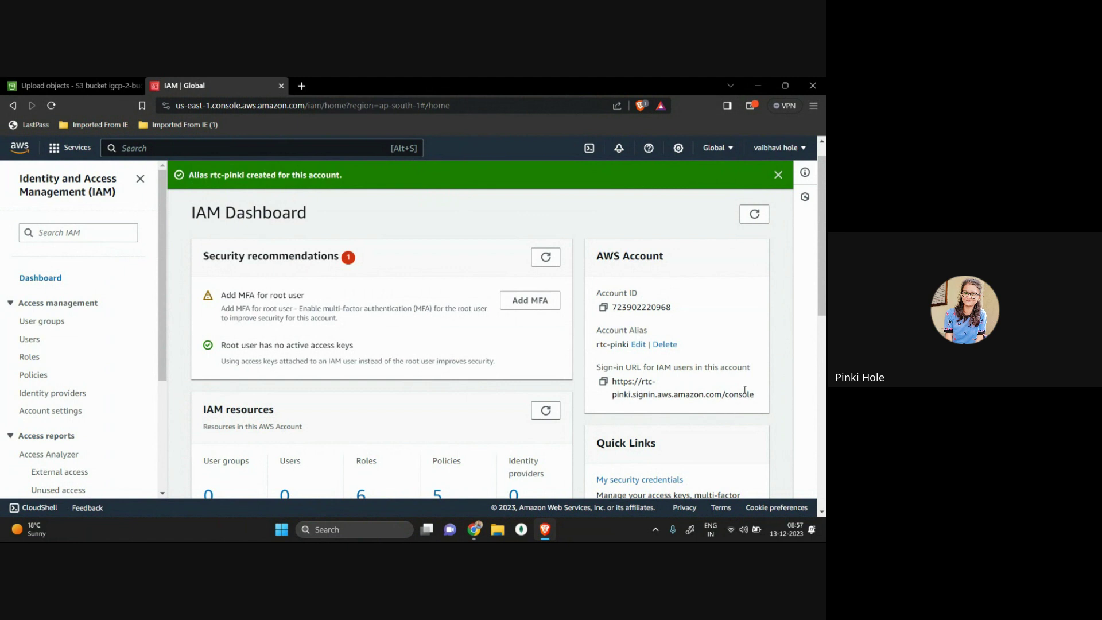
scroll(670, 391, "up", 5, "ctrl")
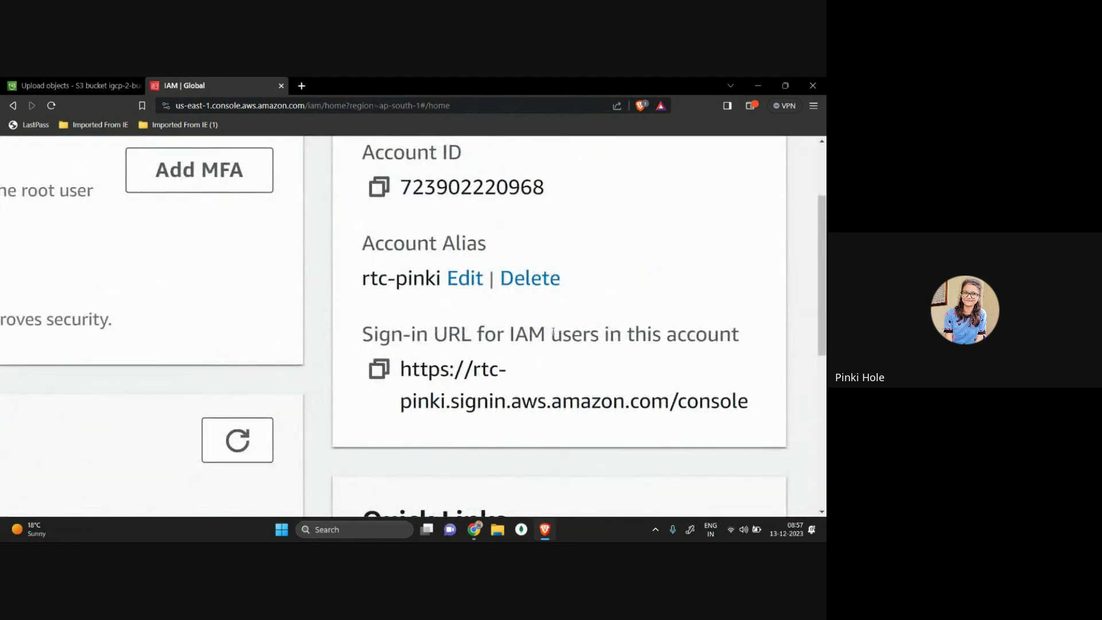
left_click_drag(638, 330, 782, 329)
left_click_drag(401, 369, 722, 396)
left_click_drag(473, 369, 447, 405)
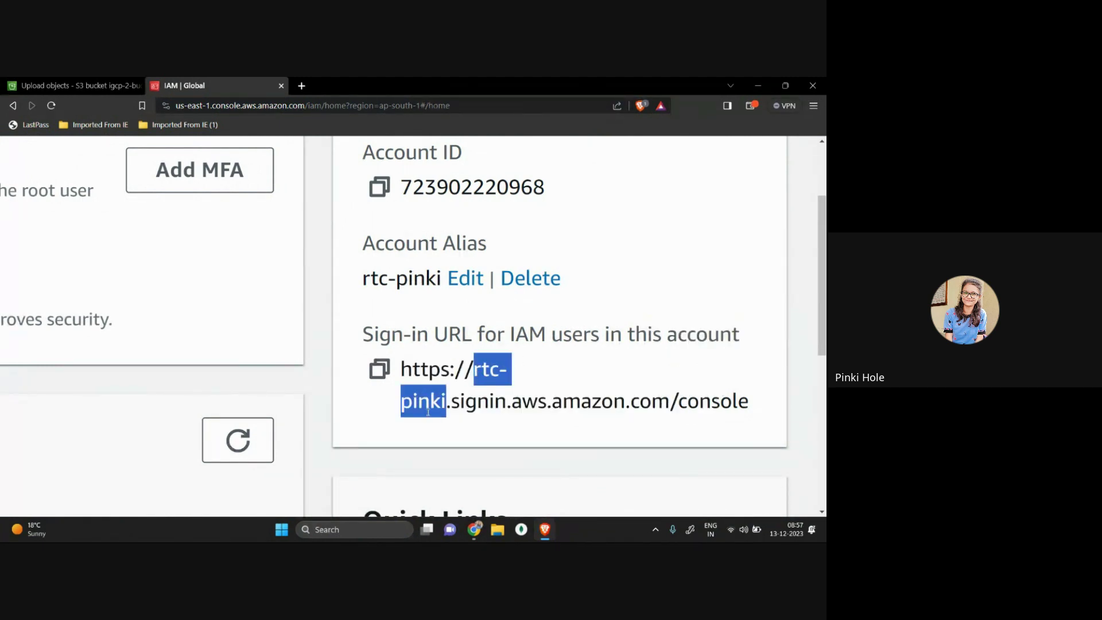
left_click(428, 412)
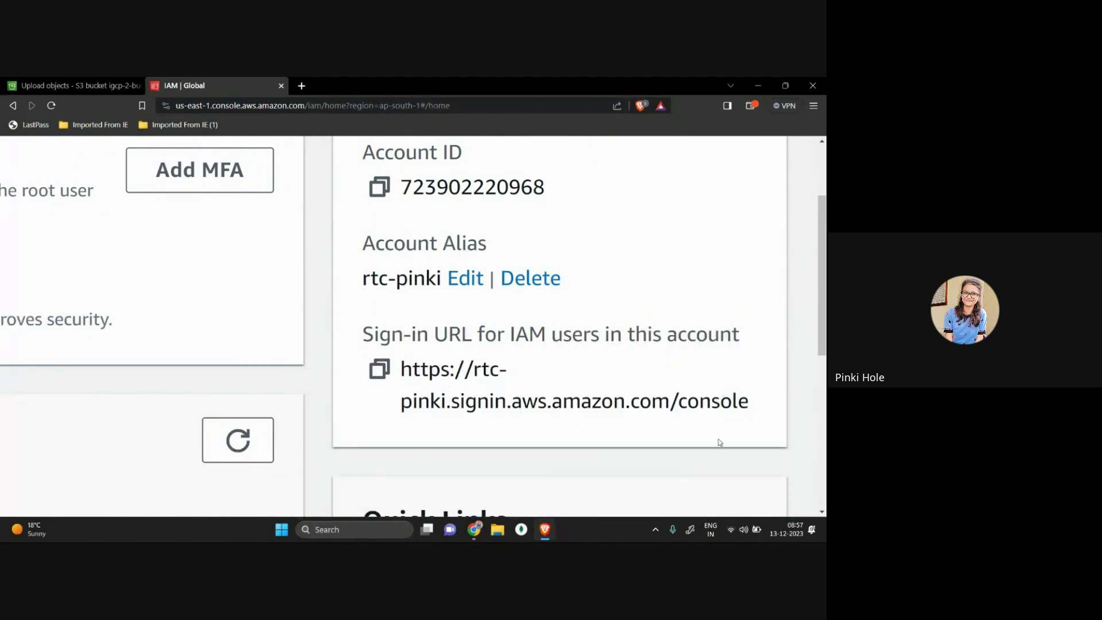
left_click_drag(749, 402, 366, 396)
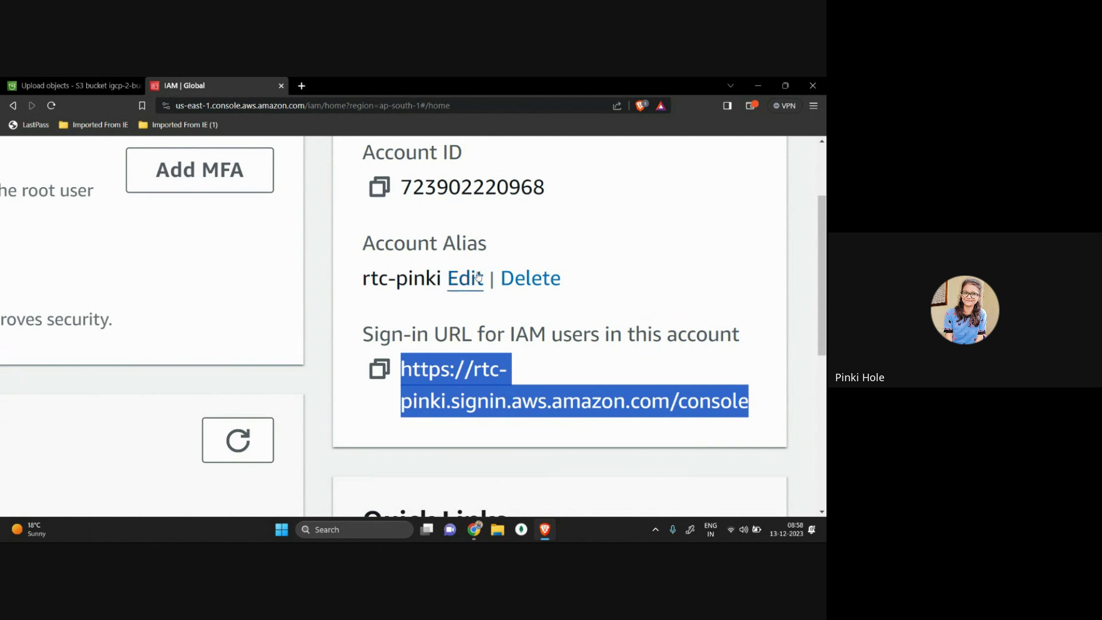
Step: Reset the page zoom with Ctrl+0 and look over the IAM Dashboard
key("ctrl+0")
scroll(443, 353, "down", 2)
scroll(445, 351, "up", 2)
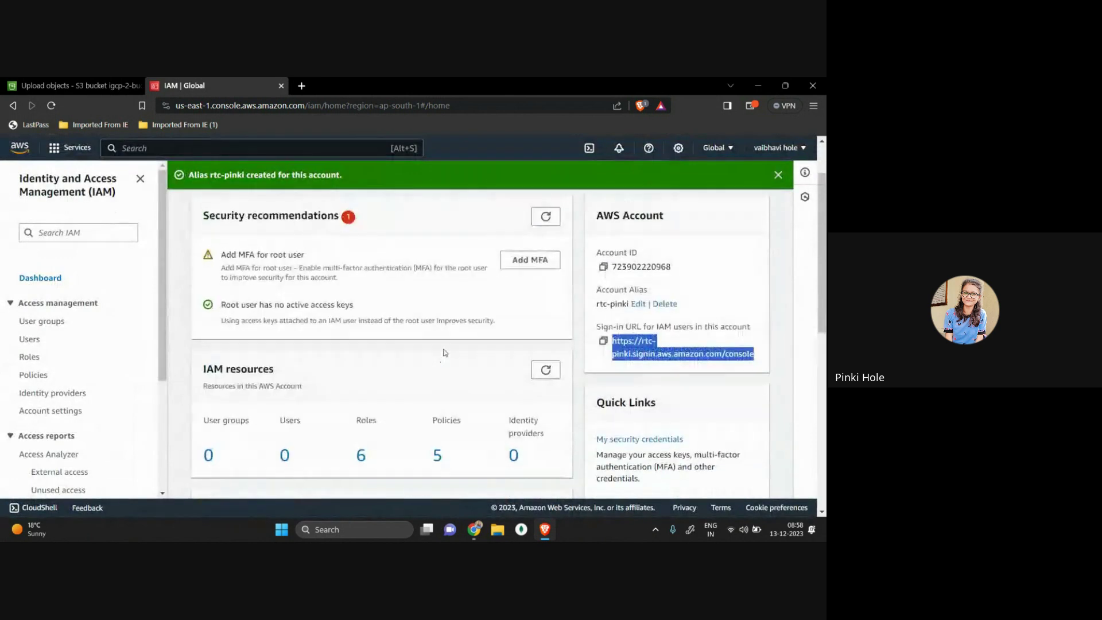
scroll(495, 349, "down", 1)
scroll(496, 353, "down", 6)
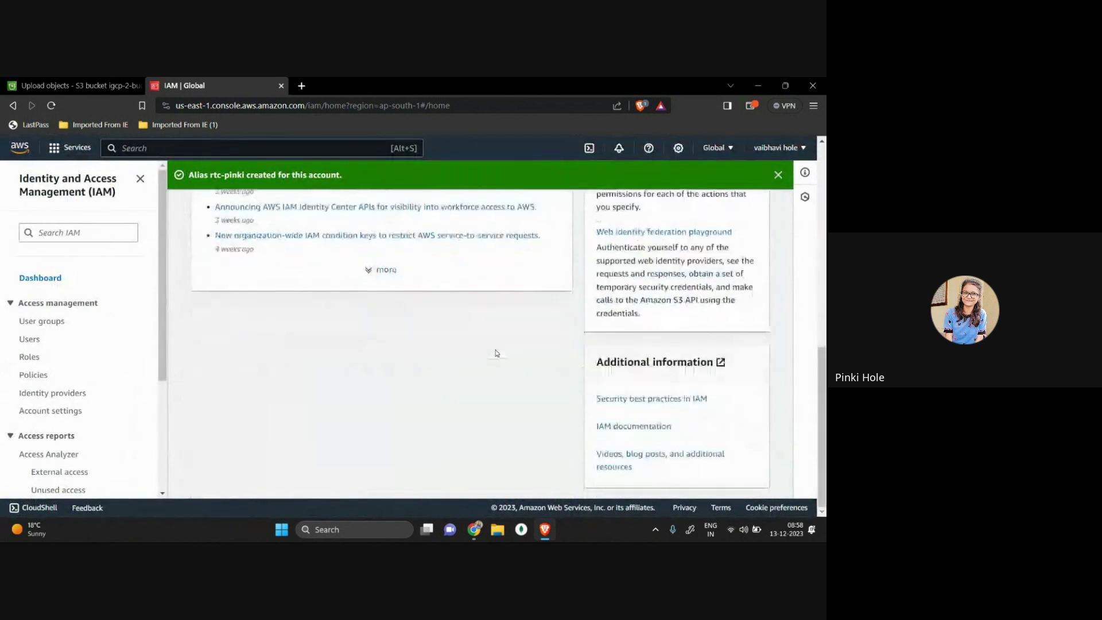
scroll(496, 352, "up", 4)
scroll(497, 352, "up", 3)
left_click_drag(191, 248, 395, 243)
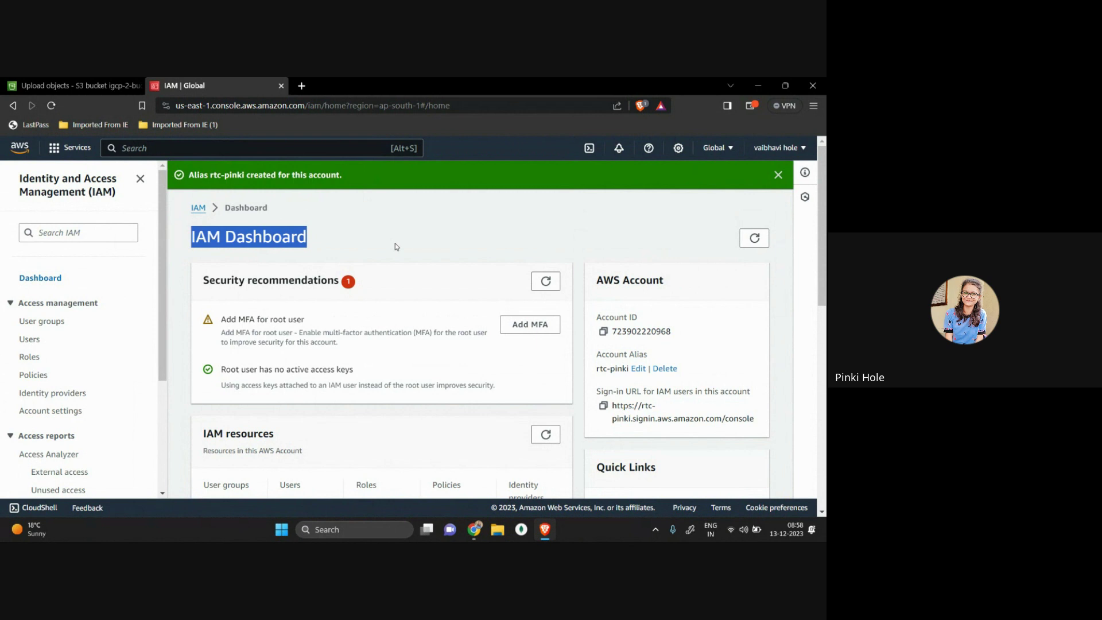
left_click(394, 243)
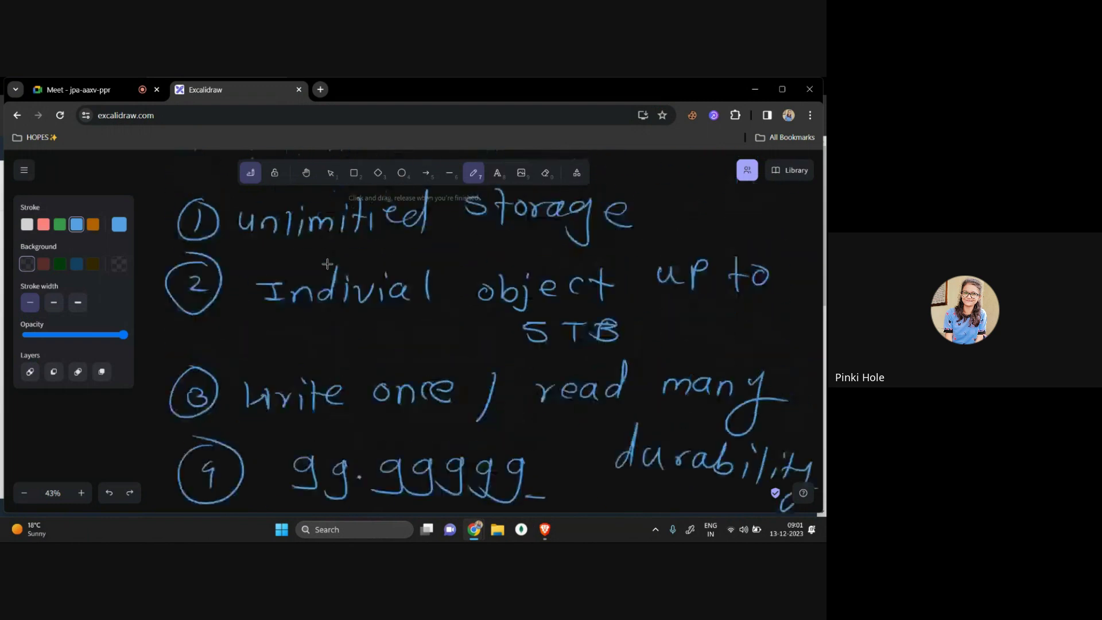
Step: Scroll the Excalidraw canvas to a blank area and bring its window back into focus
scroll(327, 264, "down", 10)
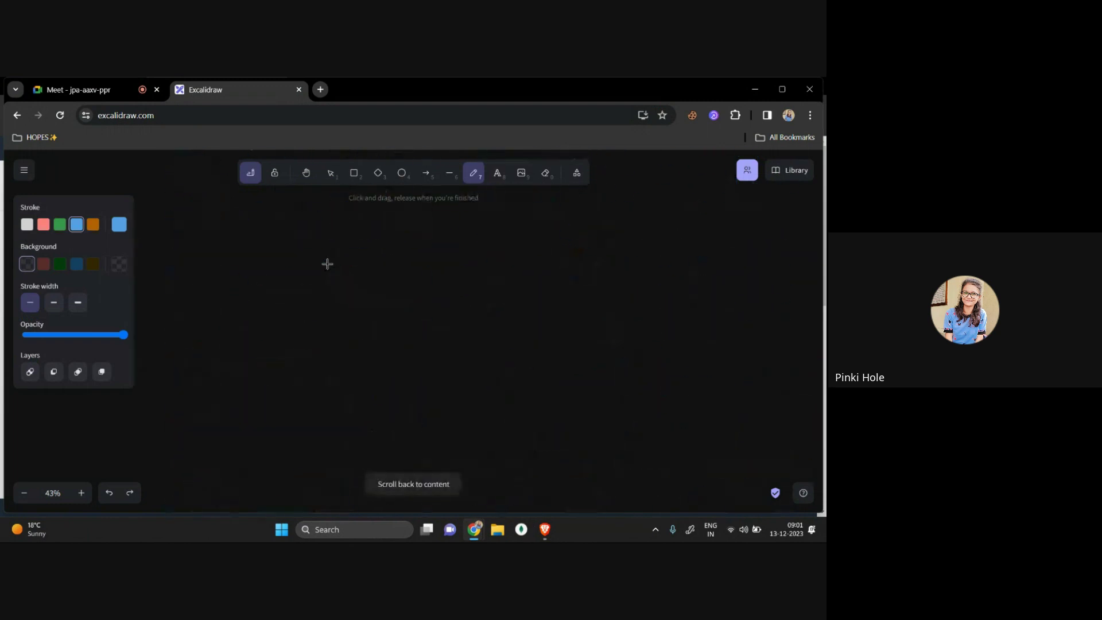
key("super+Tab")
left_click(321, 170)
left_click(353, 365)
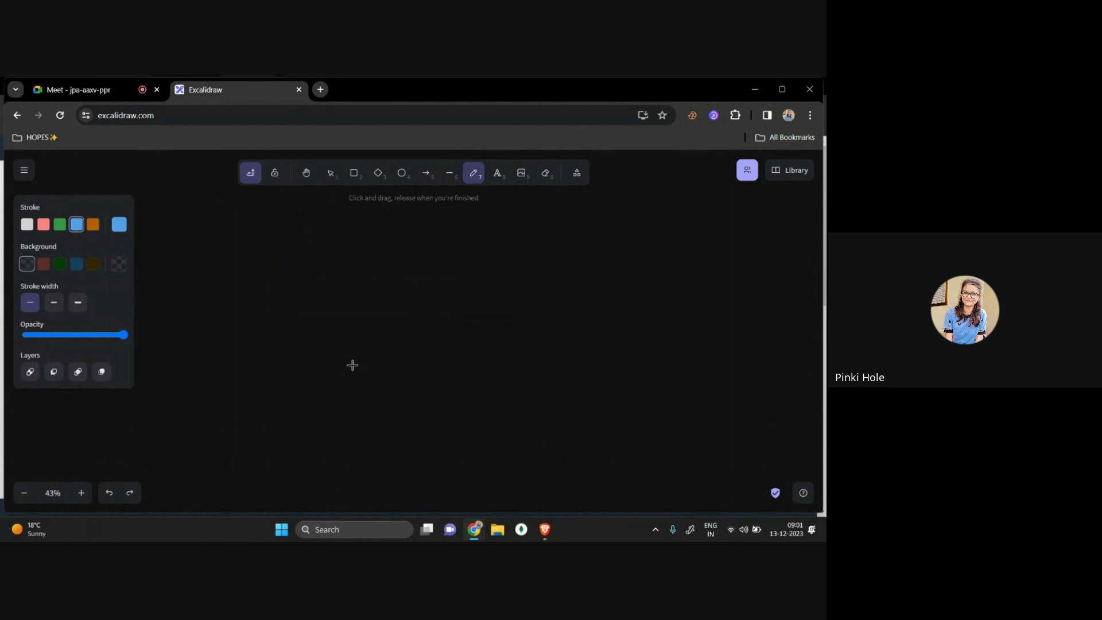
left_click(320, 89)
type("pinkpixel.xyz:3000")
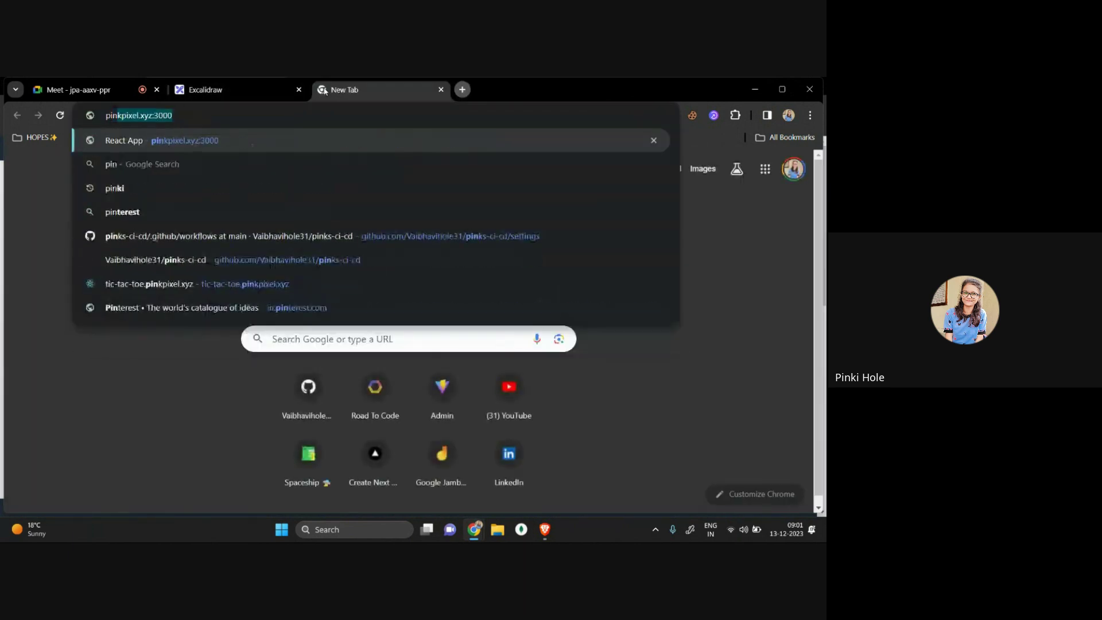
key("Return")
left_click_drag(205, 115, 189, 117)
key("BackSpace")
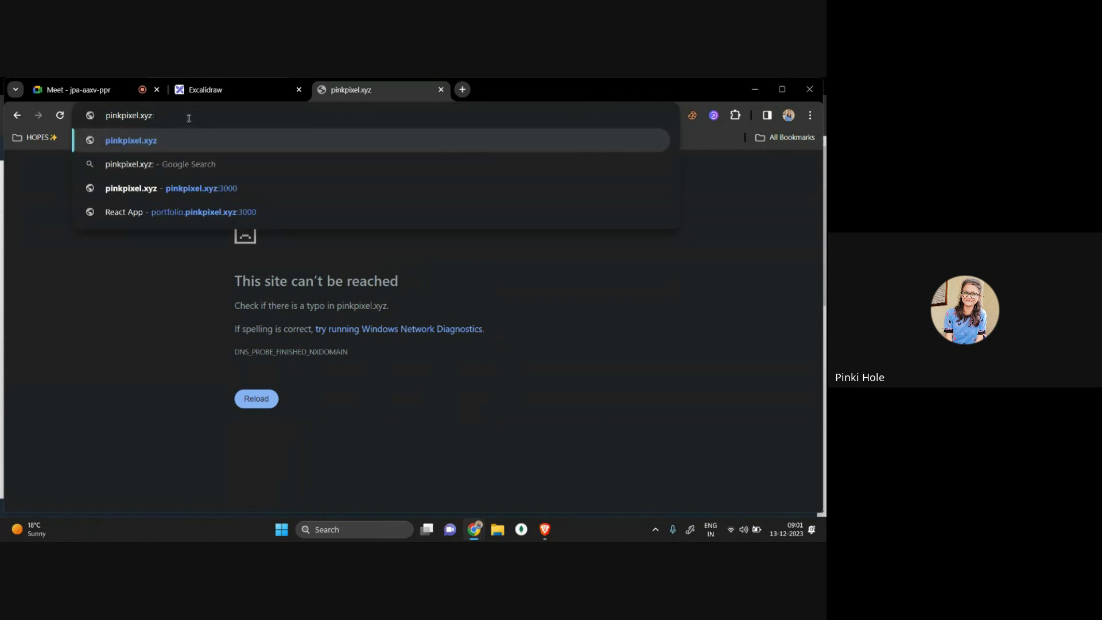
type("ti")
key("BackSpace")
key("BackSpace")
key("BackSpace")
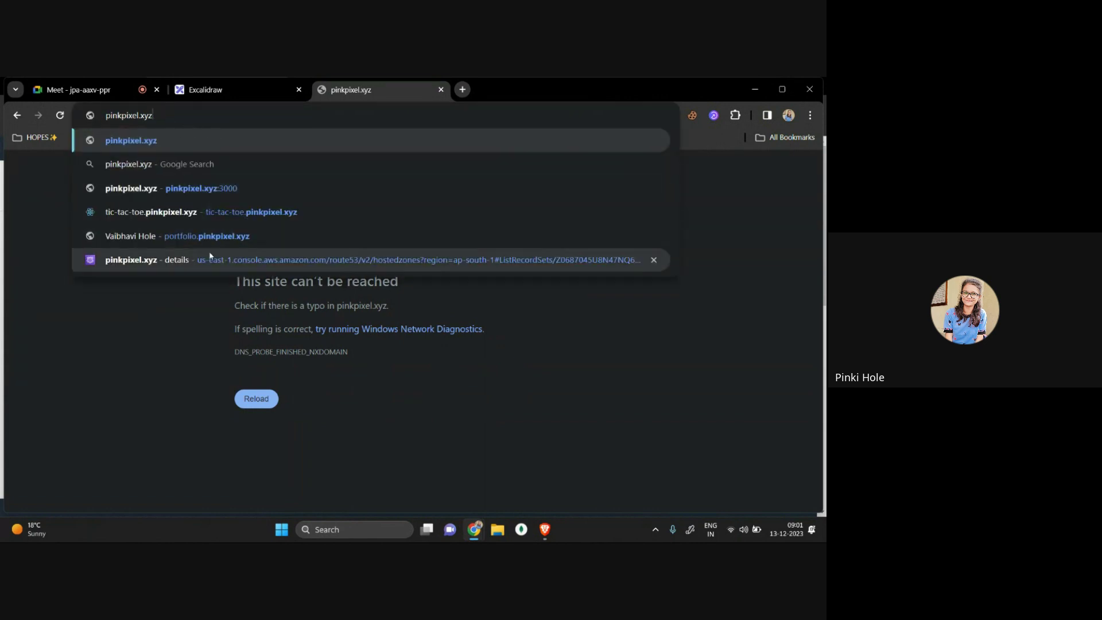
key("BackSpace")
key("BackSpace")
key("BackSpace")
key("BackSpace")
key("BackSpace")
key("BackSpace")
key("BackSpace")
key("BackSpace")
key("BackSpace")
key("BackSpace")
key("BackSpace")
key("BackSpace")
key("BackSpace")
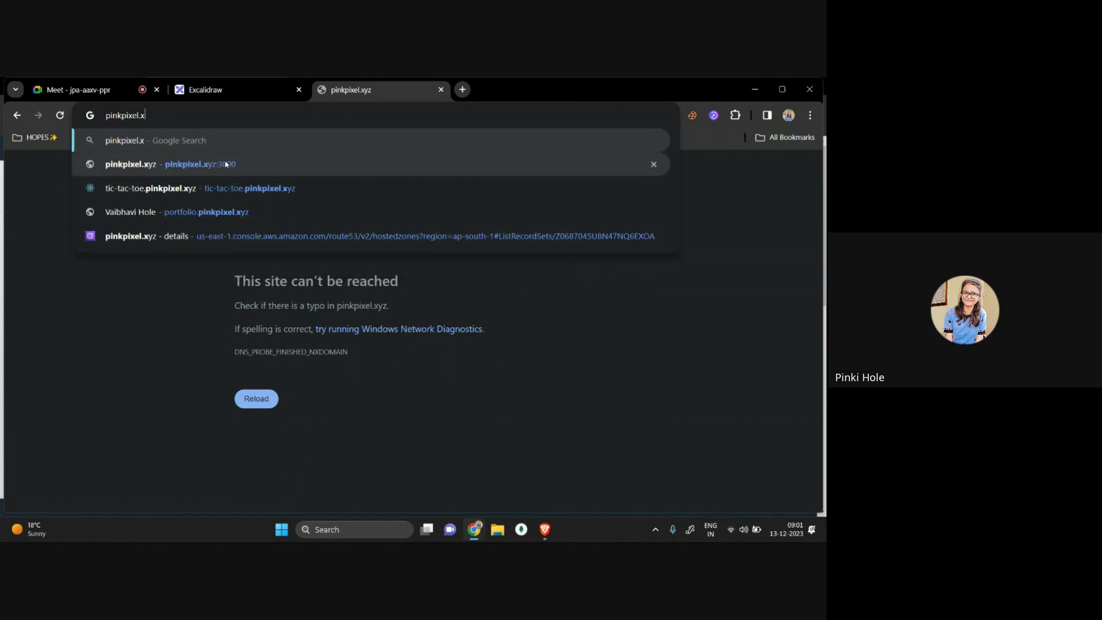
type("pi")
key("BackSpace")
key("BackSpace")
type("god")
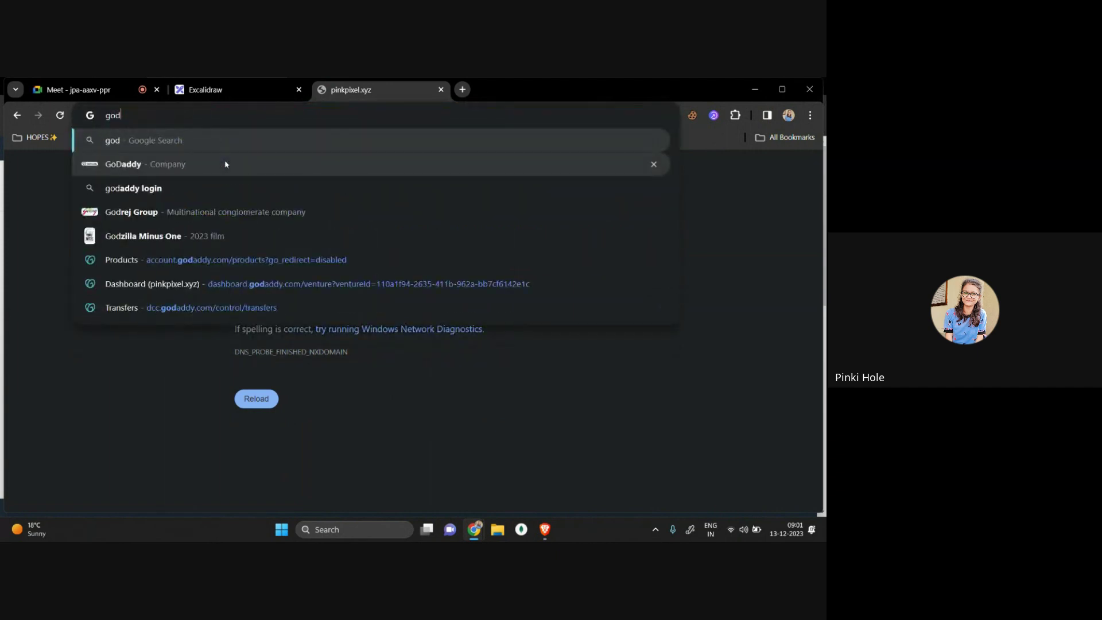
key("Return")
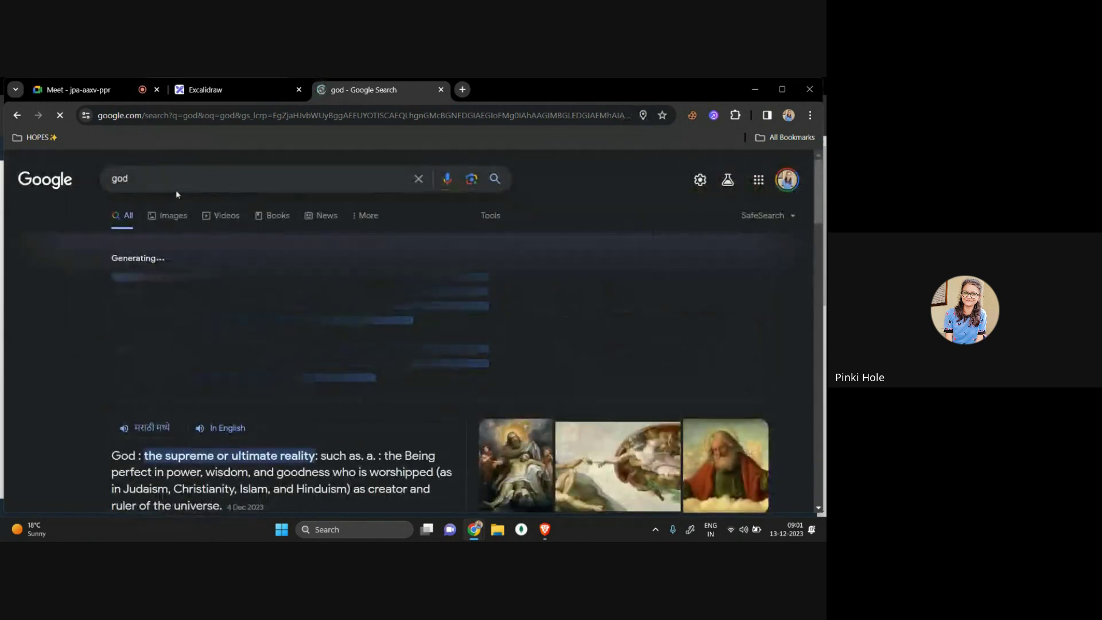
left_click(178, 186)
type("ad")
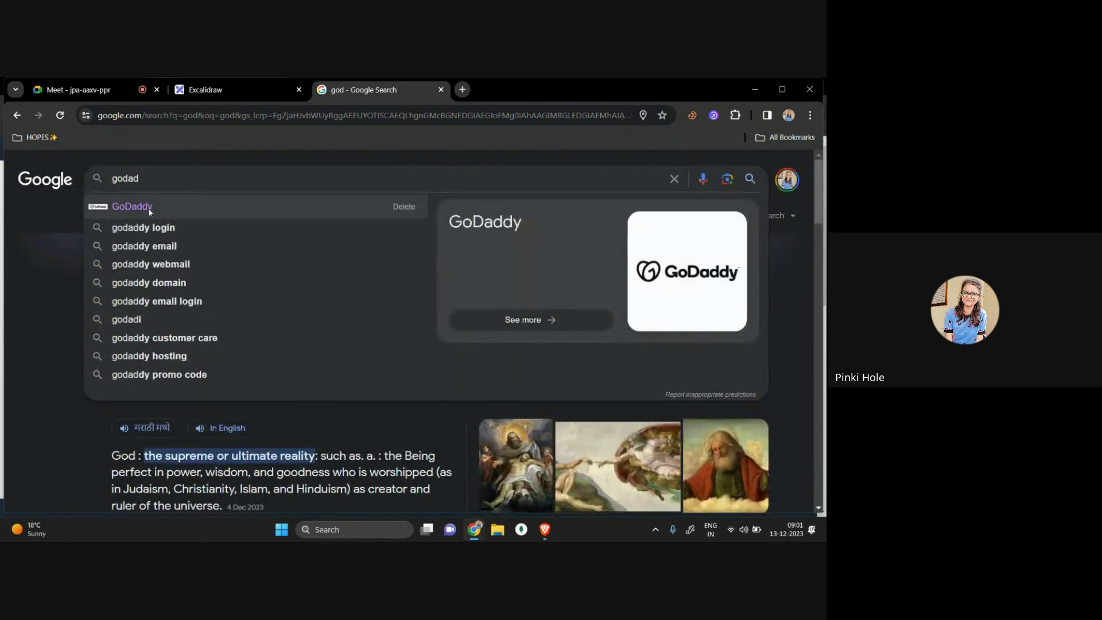
left_click(167, 206)
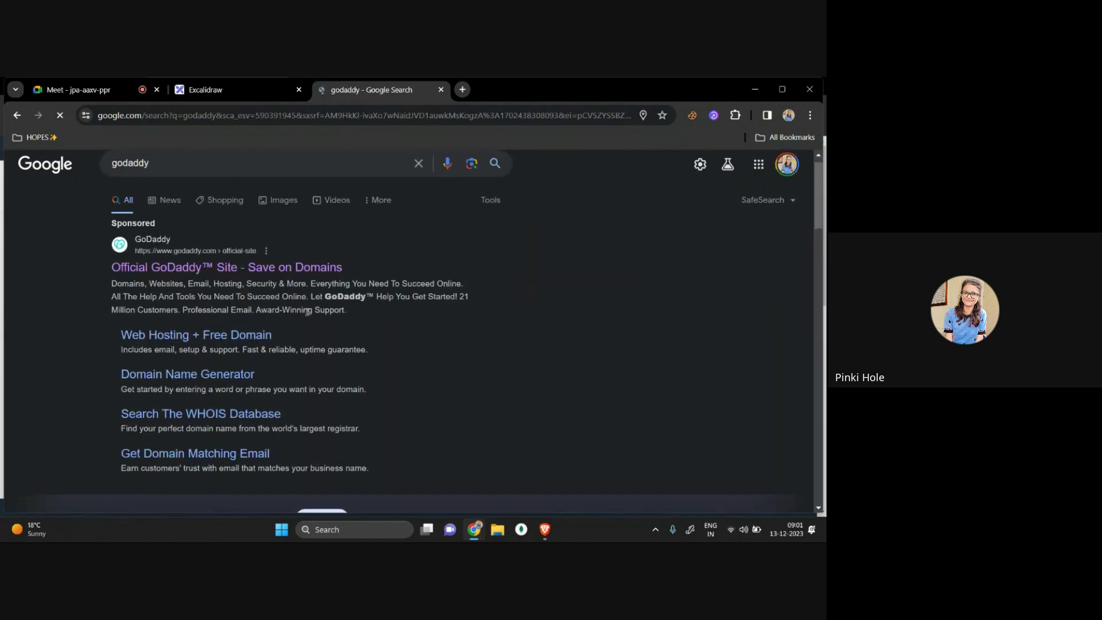
left_click(158, 277)
left_click(440, 89)
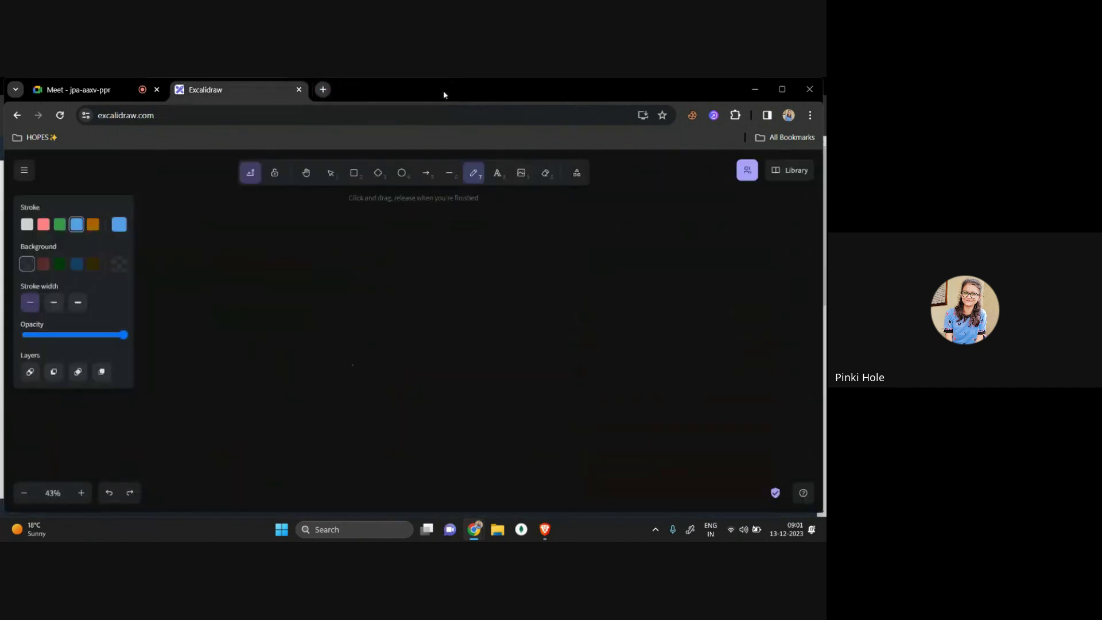